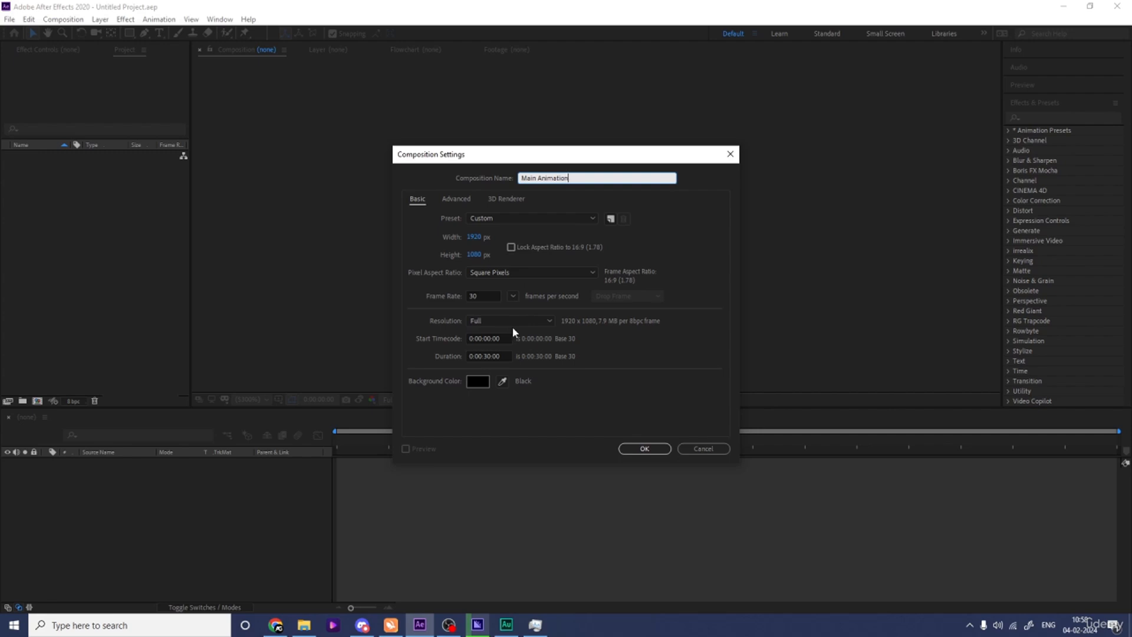
Create the 1920 x 1080 Main Animation composition at 30 fps lasting 30 seconds, and show the title/action safe guides.
{"action": "left_click", "coordinate": [627, 450]}
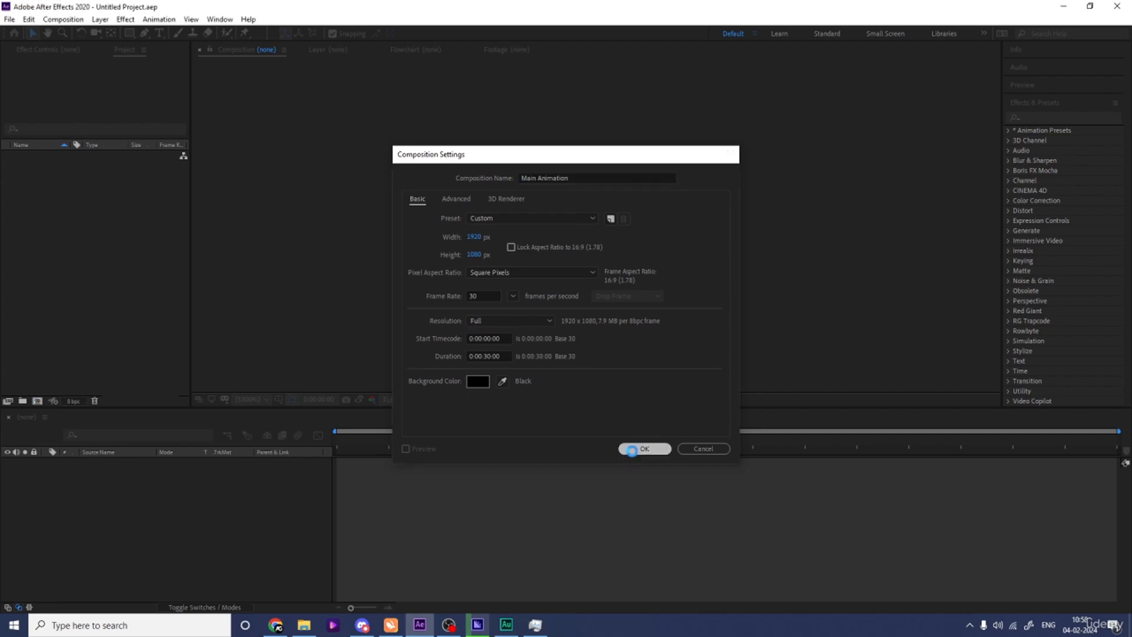
{"action": "left_click", "coordinate": [284, 400]}
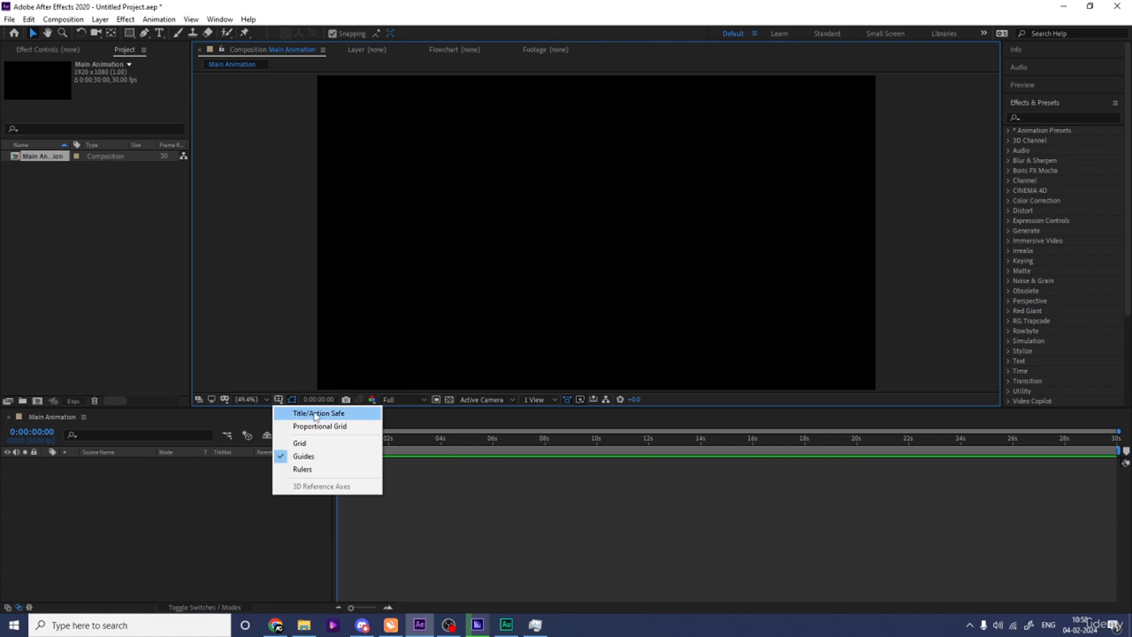
{"action": "left_click", "coordinate": [301, 409]}
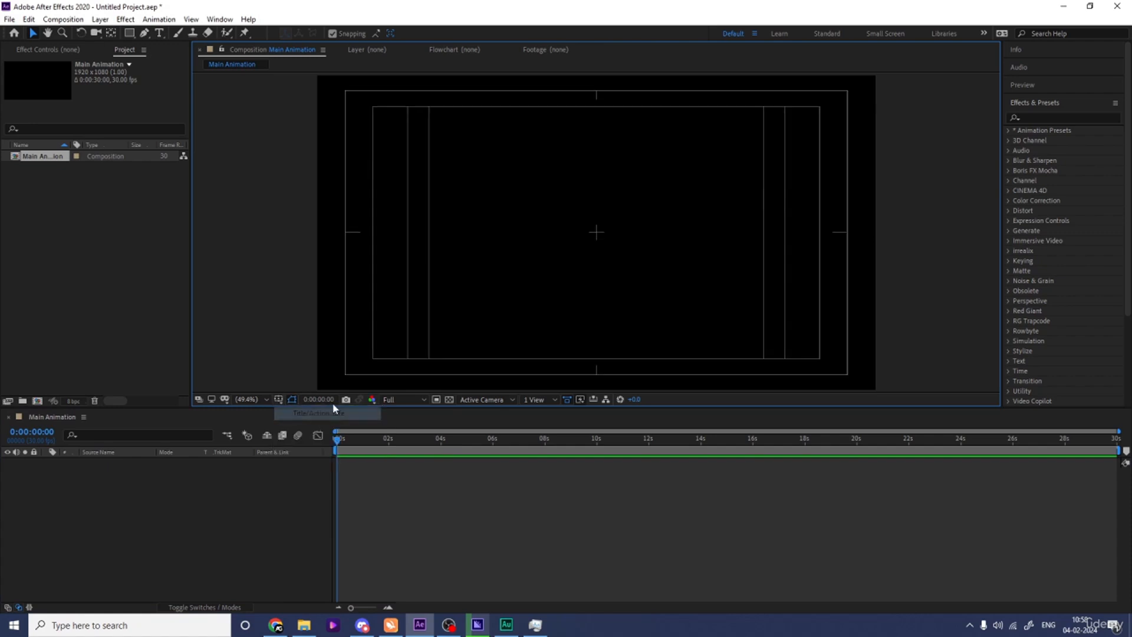
Set up the Type tool with Poppins Bold, a white fill and no stroke.
{"action": "left_click", "coordinate": [159, 33]}
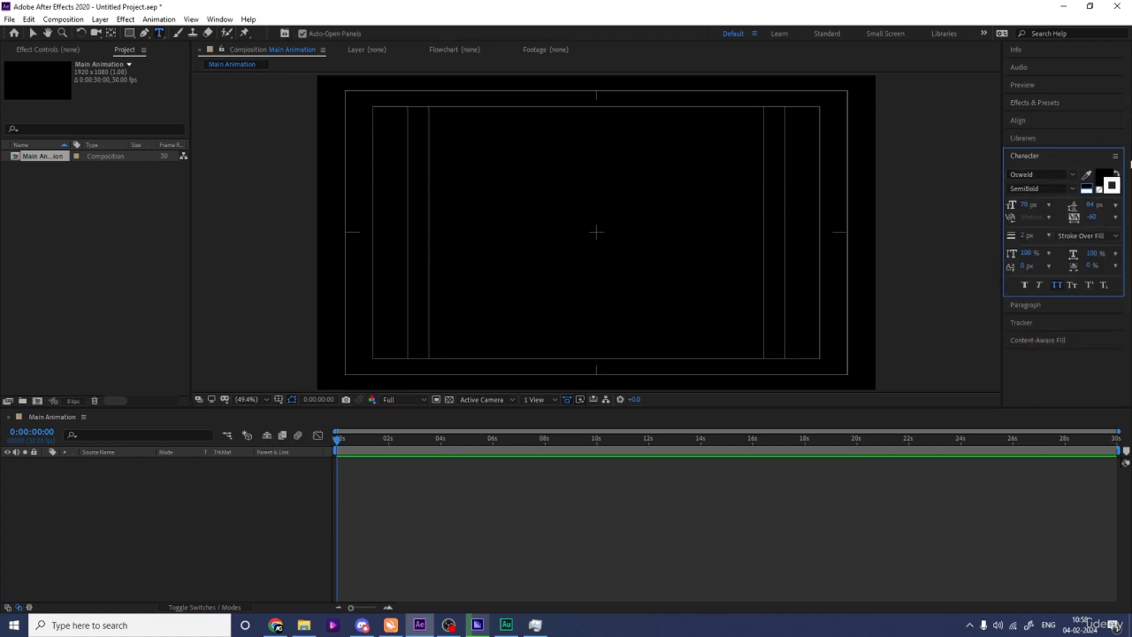
{"action": "left_click", "coordinate": [1038, 174]}
{"action": "type", "text": "pop"}
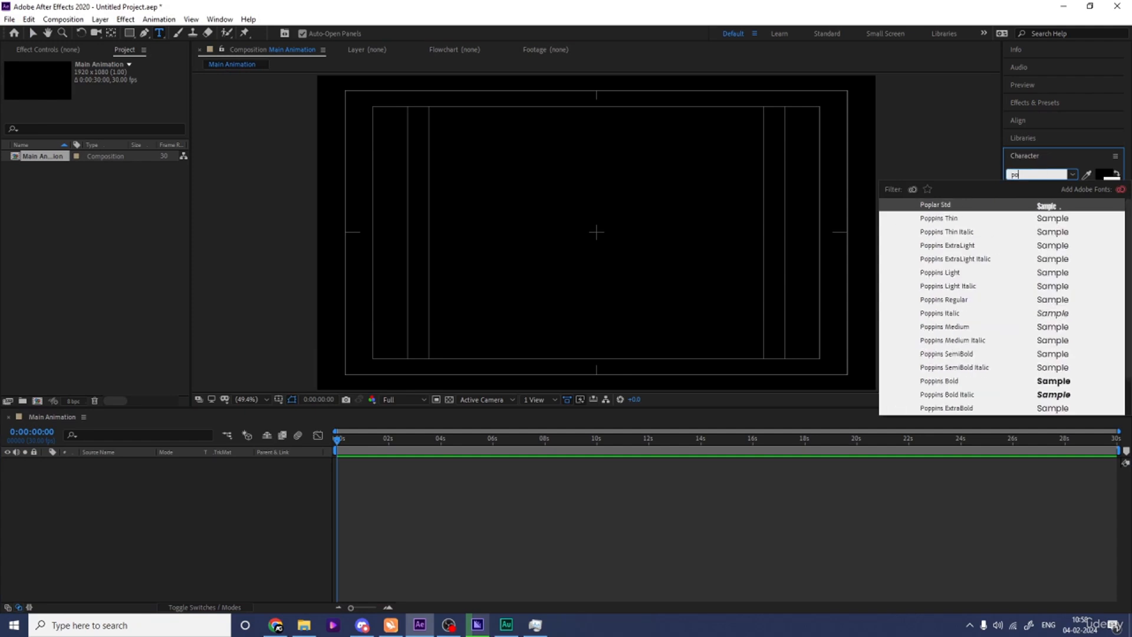
{"action": "left_click", "coordinate": [1048, 382]}
{"action": "left_click", "coordinate": [1099, 189]}
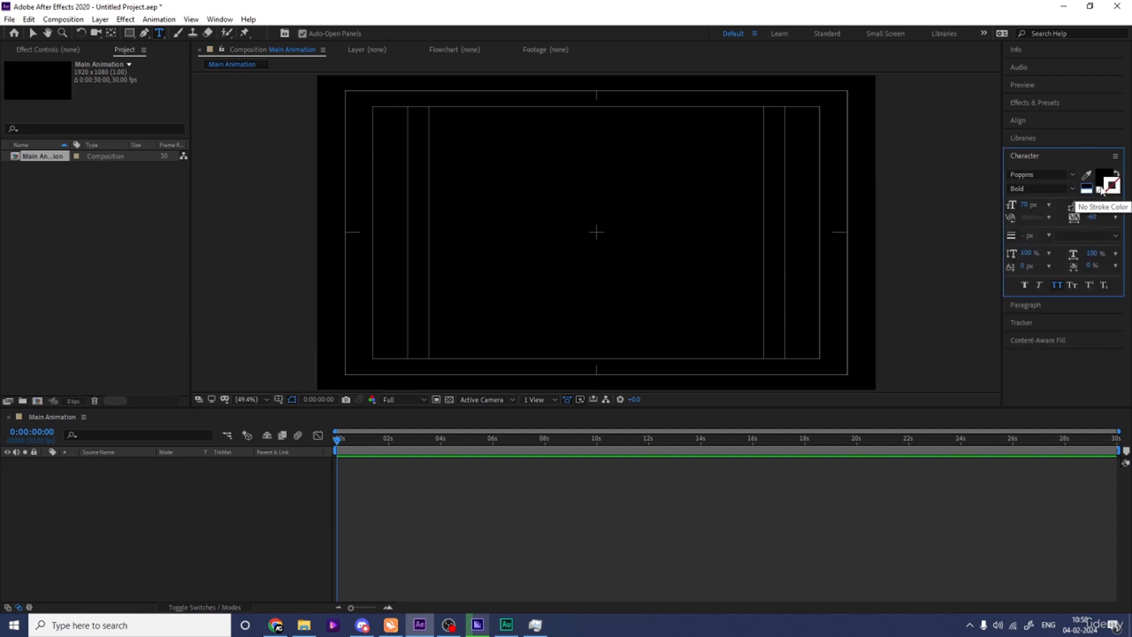
{"action": "left_click", "coordinate": [1101, 180]}
{"action": "left_click", "coordinate": [1086, 191]}
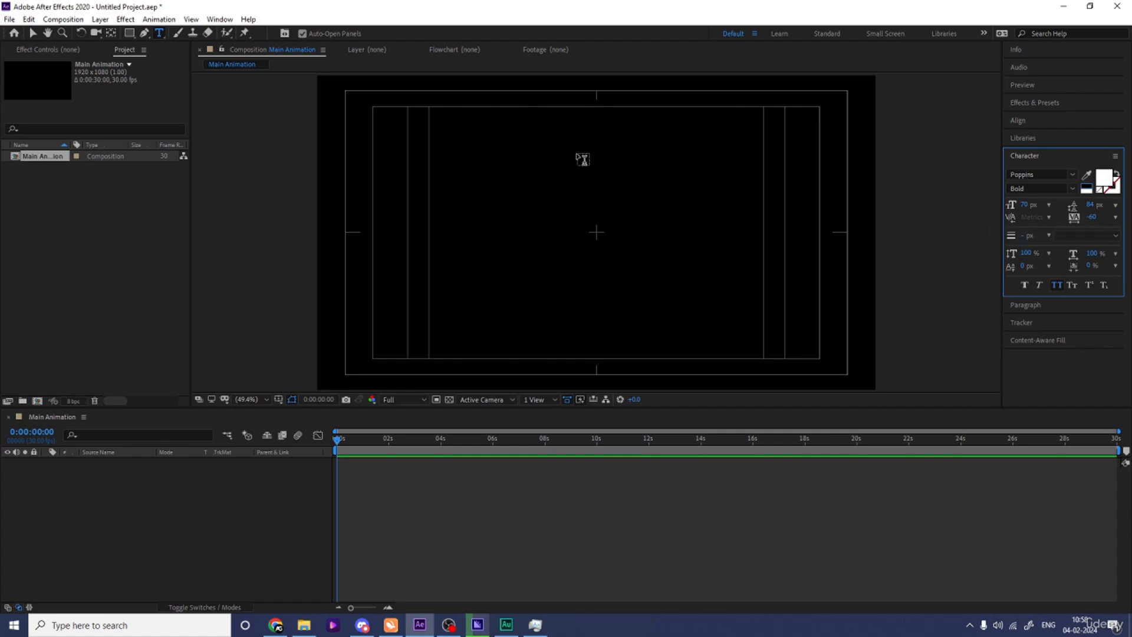
Add a text layer reading MOTION near the centre of the composition.
{"action": "left_click", "coordinate": [543, 217]}
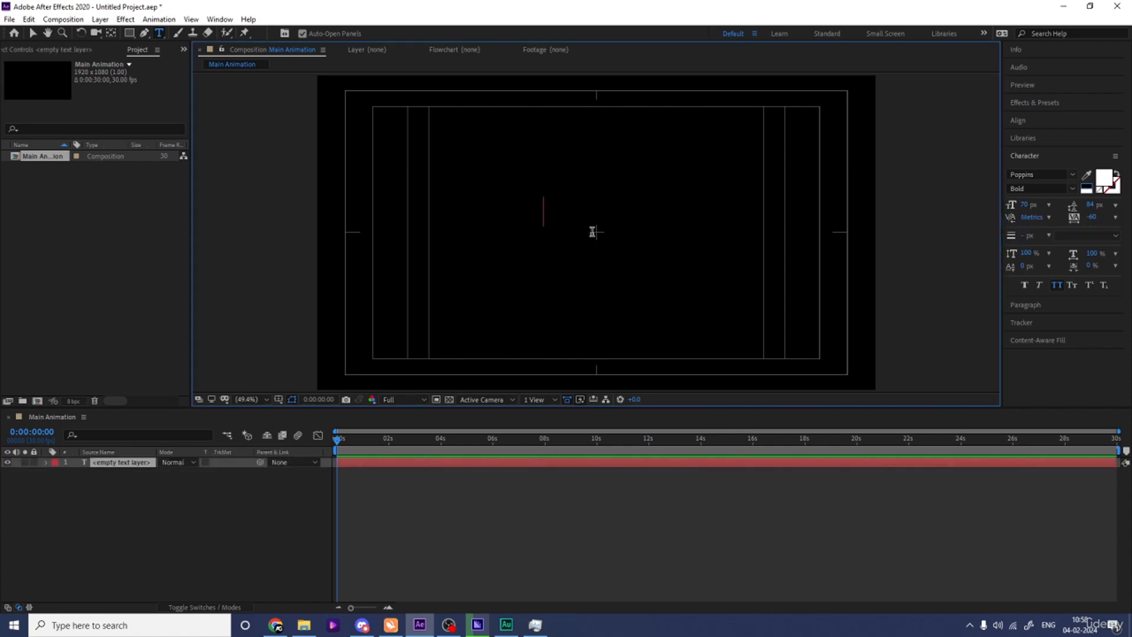
{"action": "type", "text": "MOTI_O"}
{"action": "key", "text": "Num_Lock"}
{"action": "type", "text": "N"}
{"action": "key", "text": "ctrl+a"}
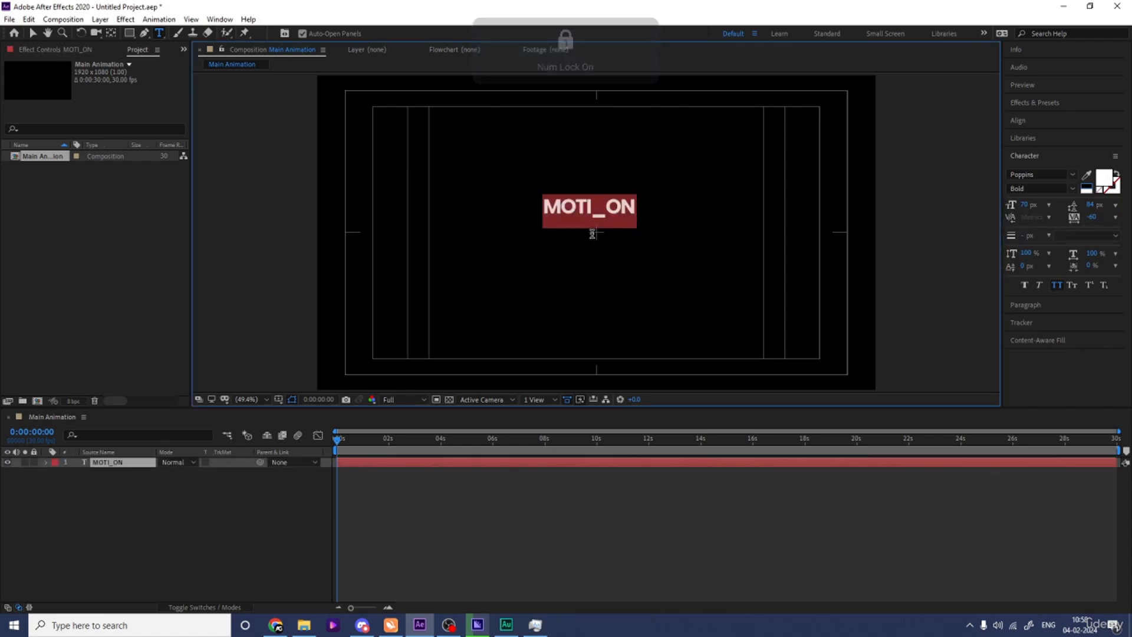
{"action": "type", "text": "MOTION"}
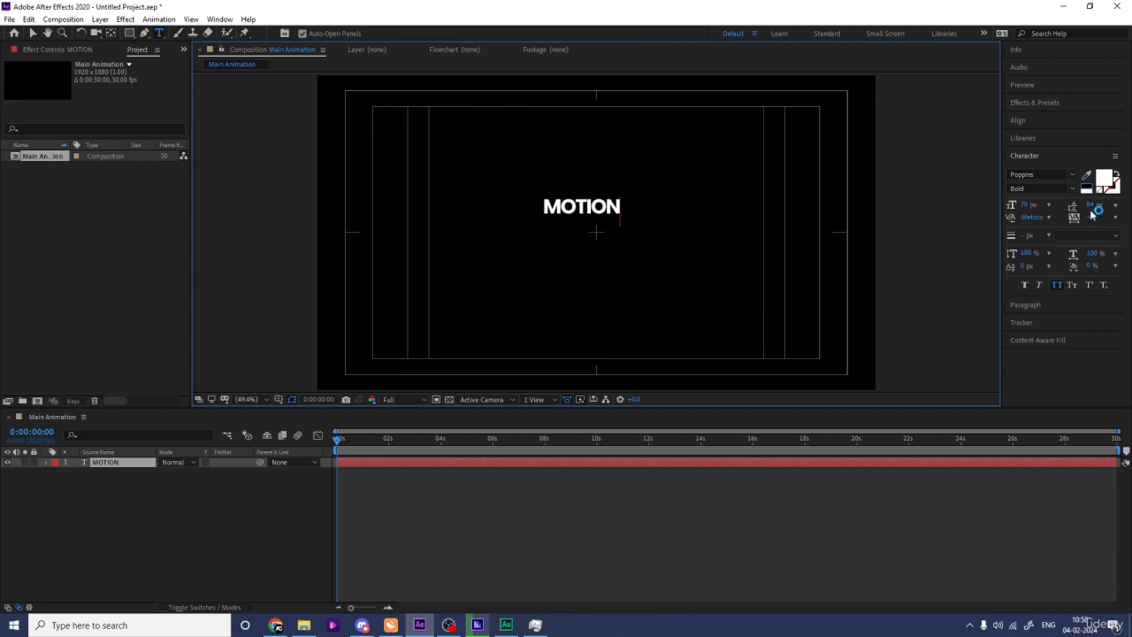
Set the MOTION text's tracking to 0 and its font style to Black.
{"action": "key", "text": "ctrl+a"}
{"action": "left_click", "coordinate": [1092, 218]}
{"action": "type", "text": "0"}
{"action": "key", "text": "Return"}
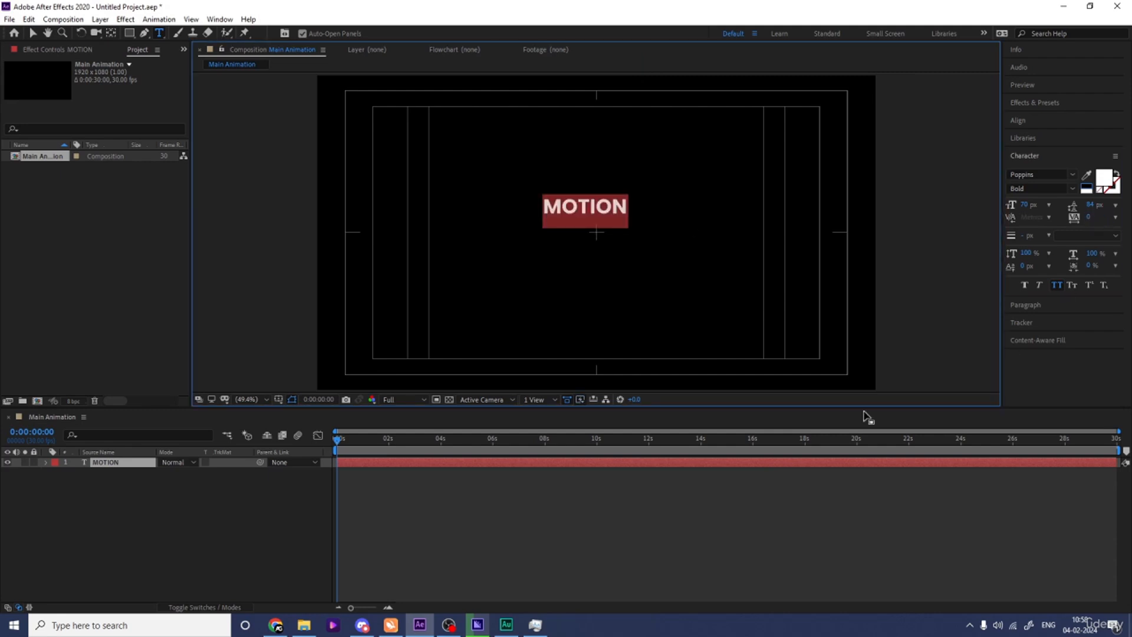
{"action": "left_click", "coordinate": [1071, 189]}
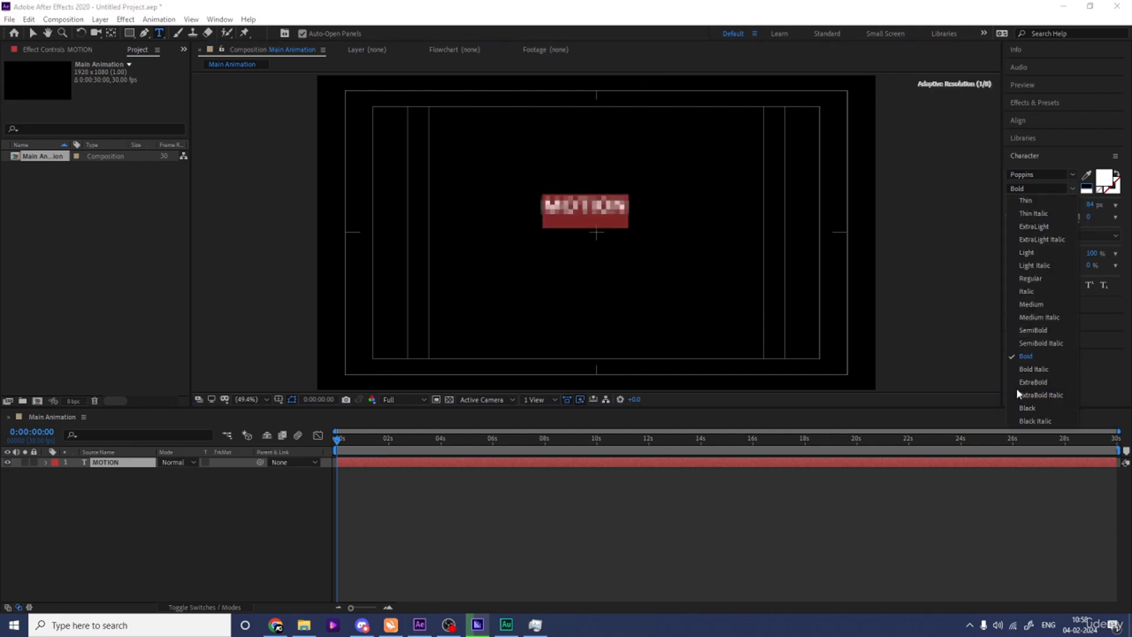
{"action": "left_click", "coordinate": [1029, 391]}
{"action": "left_click", "coordinate": [145, 503]}
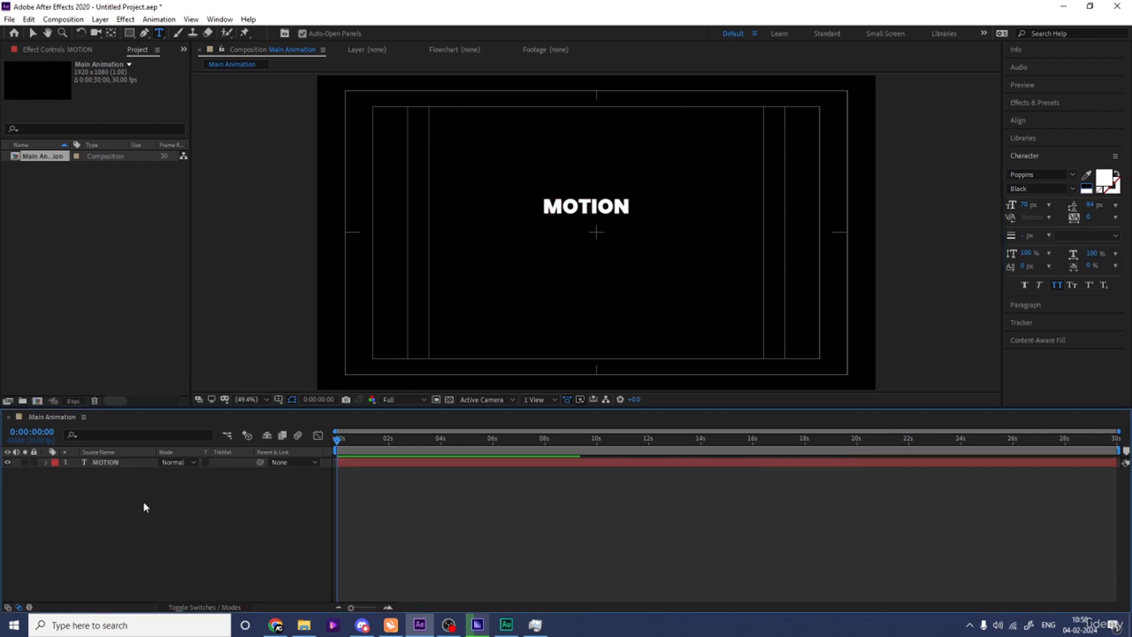
Tighten the tracking of the MOTION text to -10.
{"action": "left_click", "coordinate": [555, 209]}
{"action": "key", "text": "ctrl+a"}
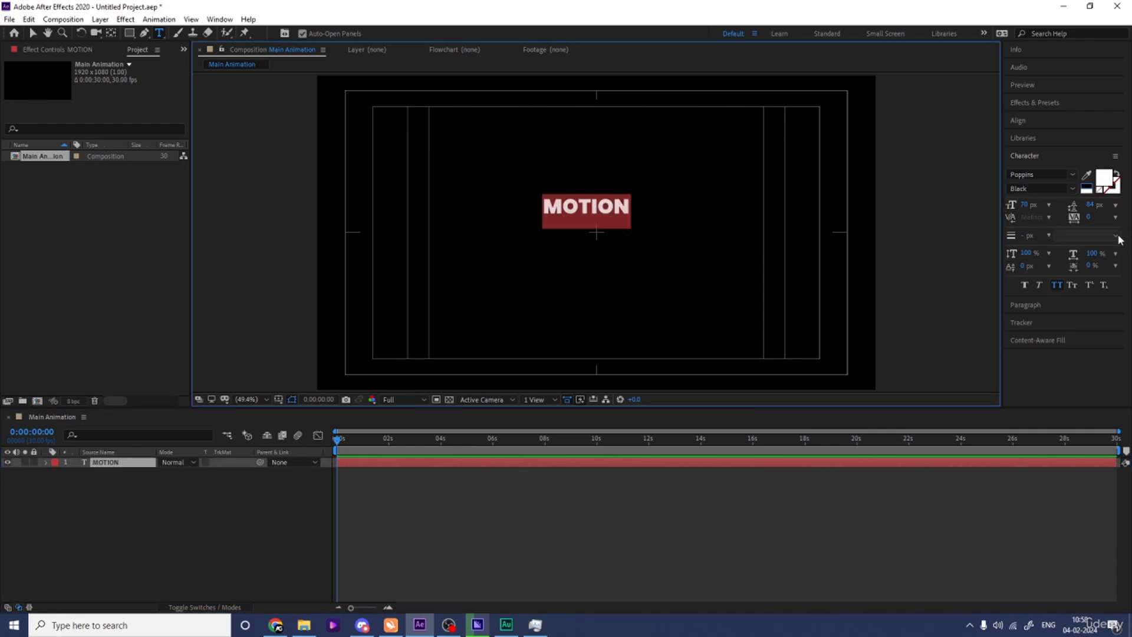
{"action": "left_click", "coordinate": [1092, 219]}
{"action": "left_click_drag", "start_coordinate": [1087, 217], "coordinate": [1083, 217]}
{"action": "left_click", "coordinate": [138, 479]}
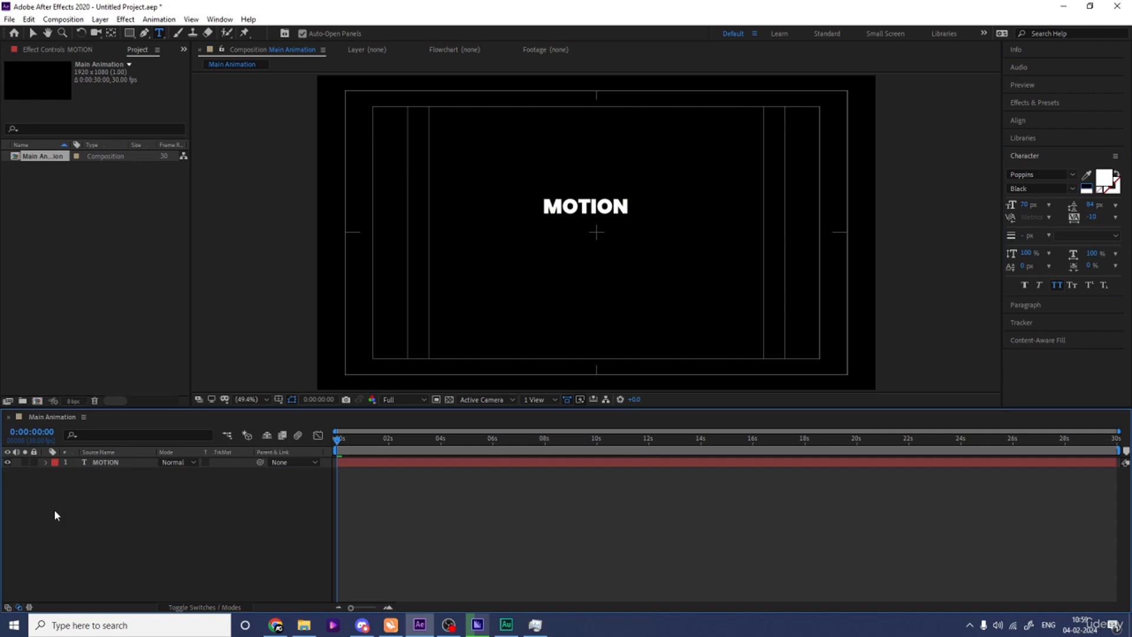
Centre the MOTION layer horizontally and vertically in the composition and scale it to 341%.
{"action": "left_click", "coordinate": [99, 463]}
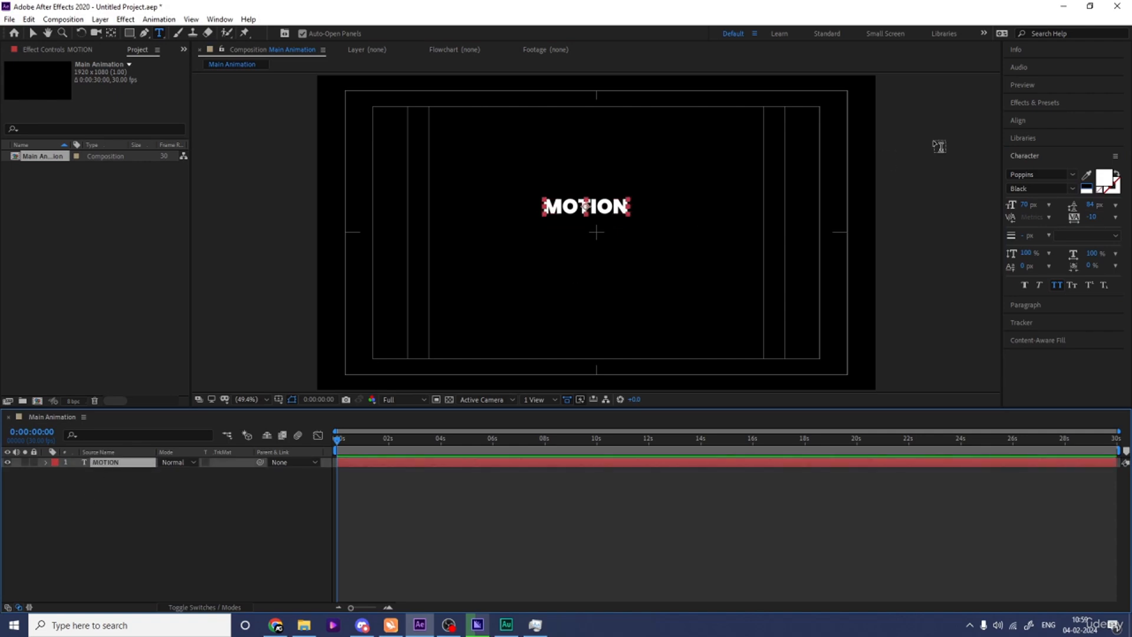
{"action": "left_click", "coordinate": [1024, 122]}
{"action": "left_click", "coordinate": [1034, 150]}
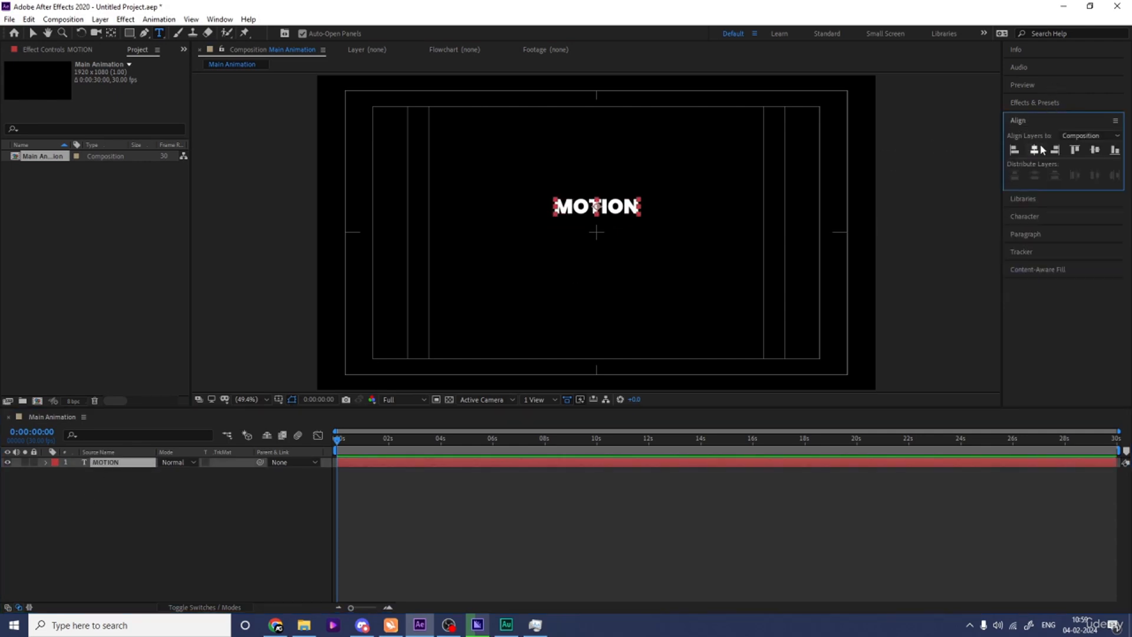
{"action": "left_click", "coordinate": [1094, 150]}
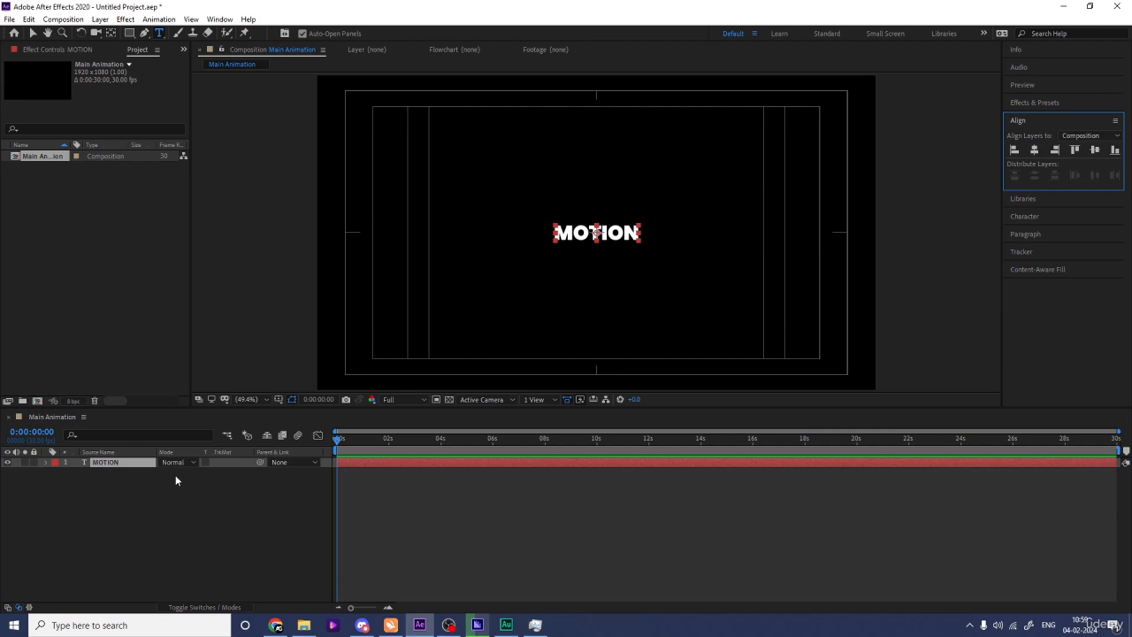
{"action": "key", "text": "s"}
{"action": "left_click_drag", "start_coordinate": [176, 473], "coordinate": [255, 472]}
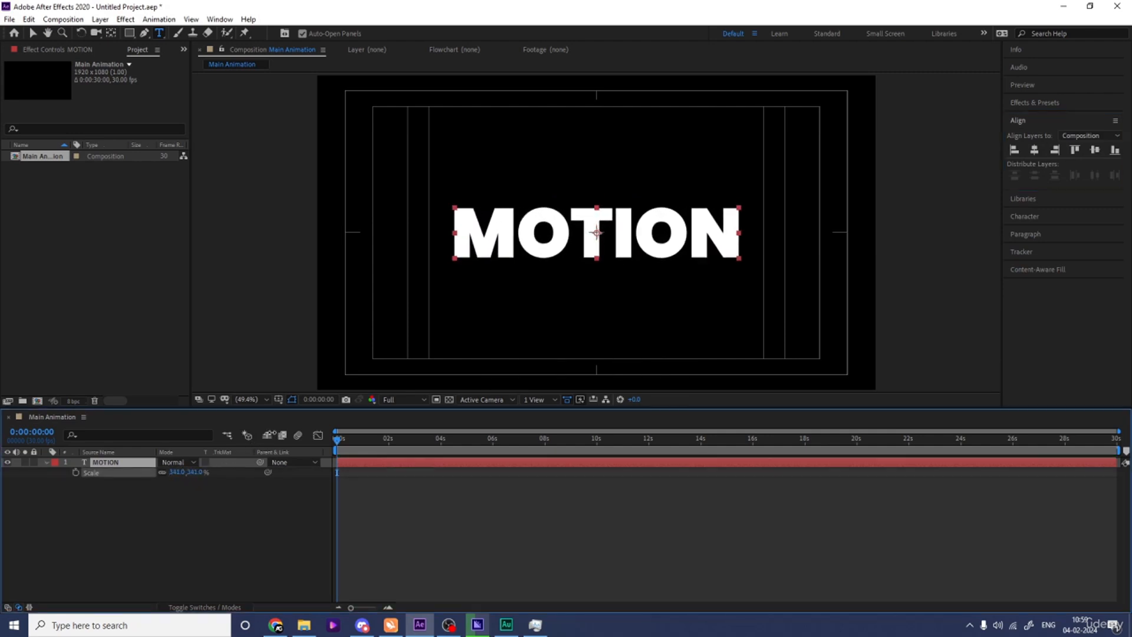
Draw a rectangular mask over the upper part of the MOTION text and feather it by 51 pixels.
{"action": "left_click", "coordinate": [130, 35]}
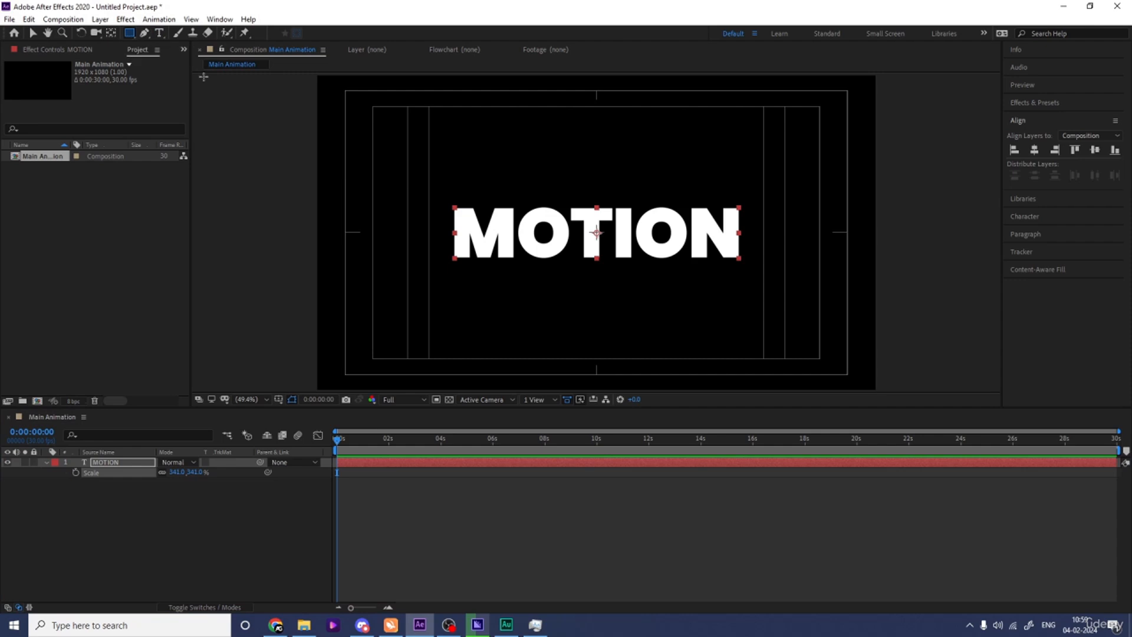
{"action": "left_click_drag", "start_coordinate": [436, 194], "coordinate": [759, 243]}
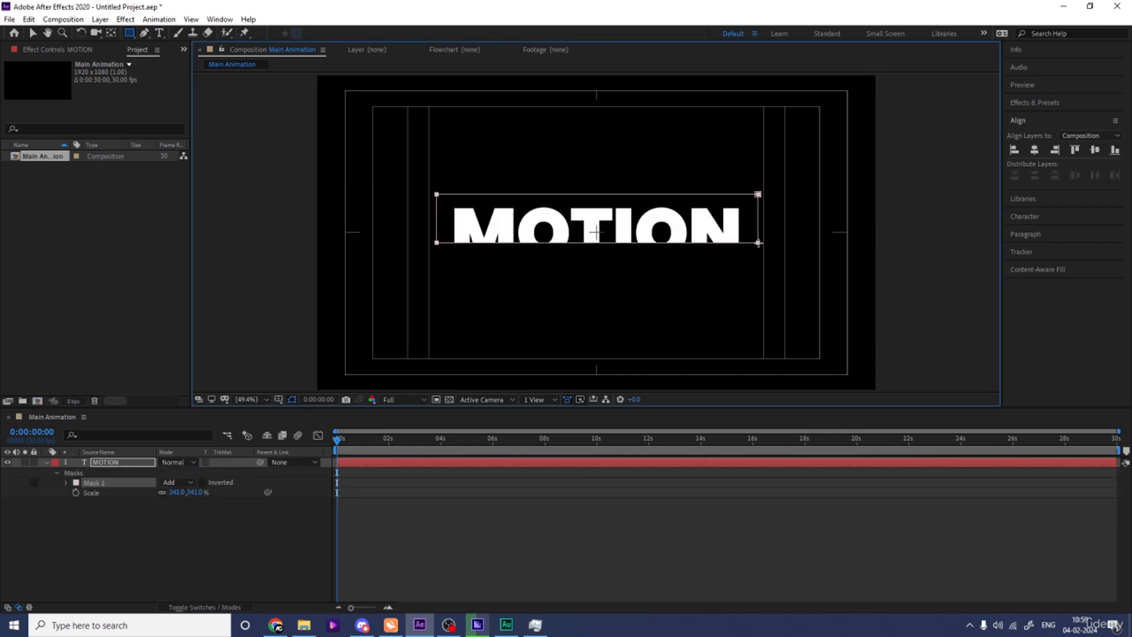
{"action": "left_click", "coordinate": [67, 482]}
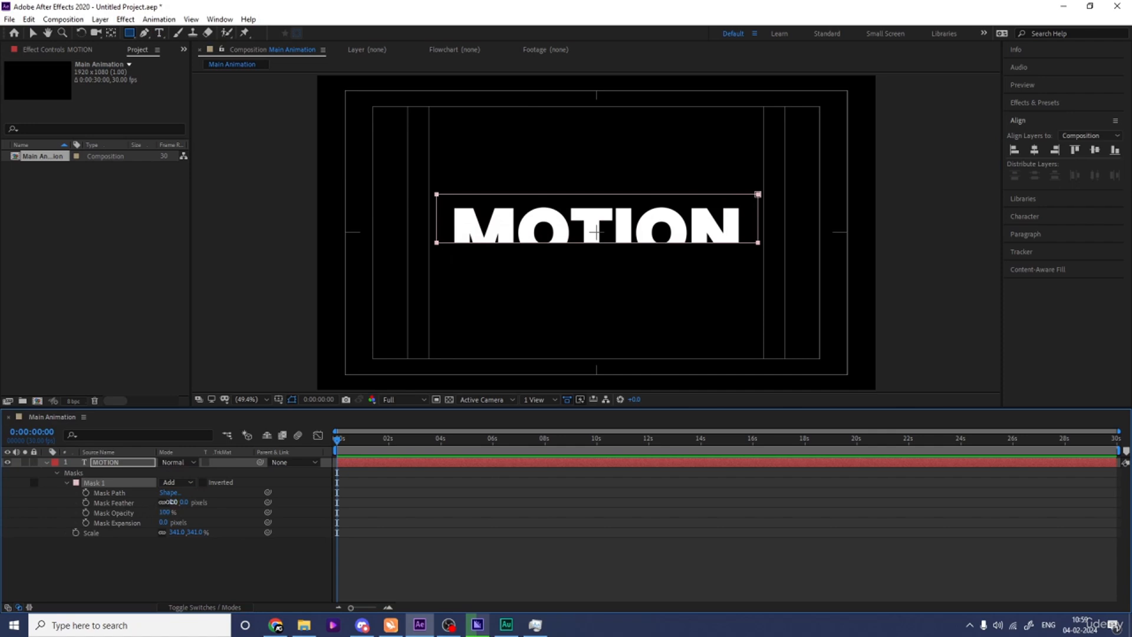
{"action": "left_click_drag", "start_coordinate": [171, 501], "coordinate": [187, 501]}
{"action": "left_click", "coordinate": [122, 571]}
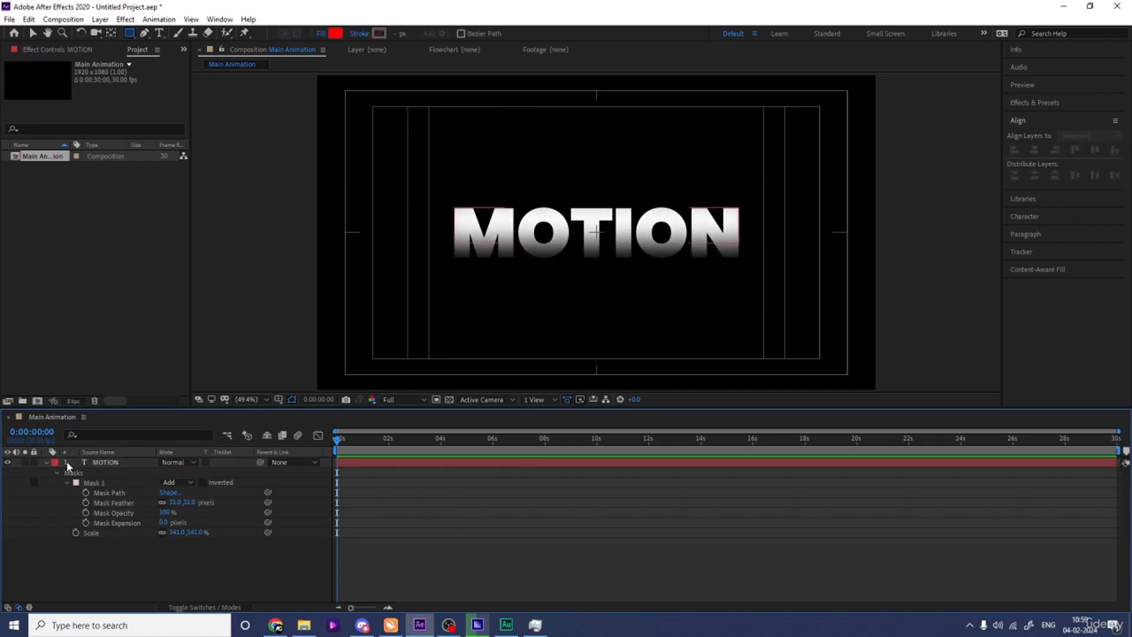
{"action": "left_click", "coordinate": [47, 459]}
Duplicate the MOTION layer and change the copy's text to DESIGN.
{"action": "left_click", "coordinate": [104, 463]}
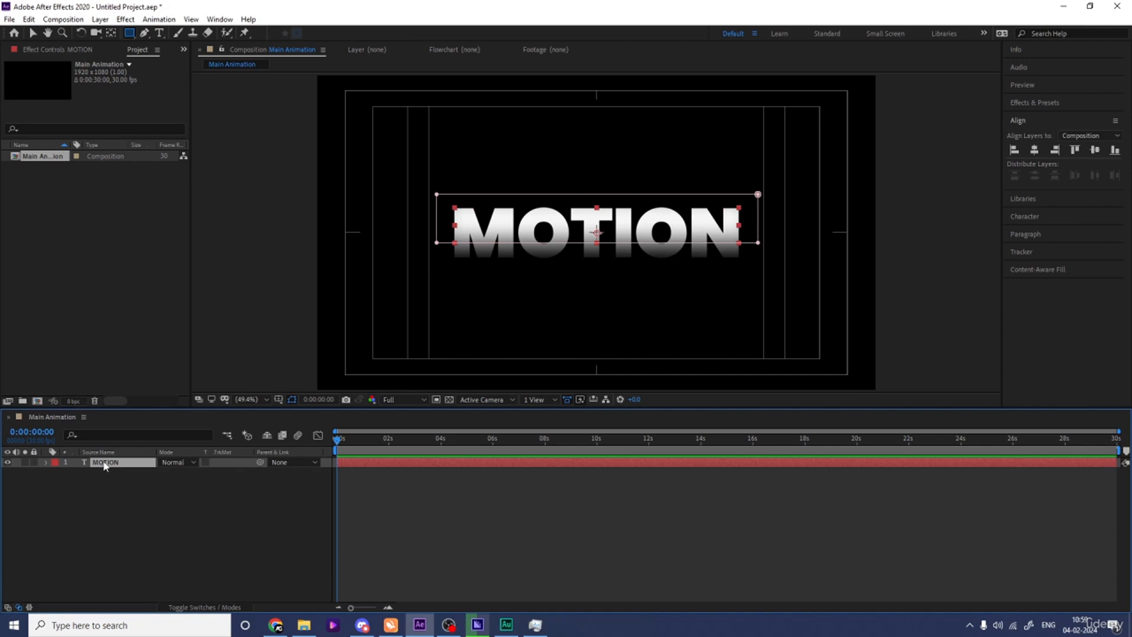
{"action": "key", "text": "ctrl+d"}
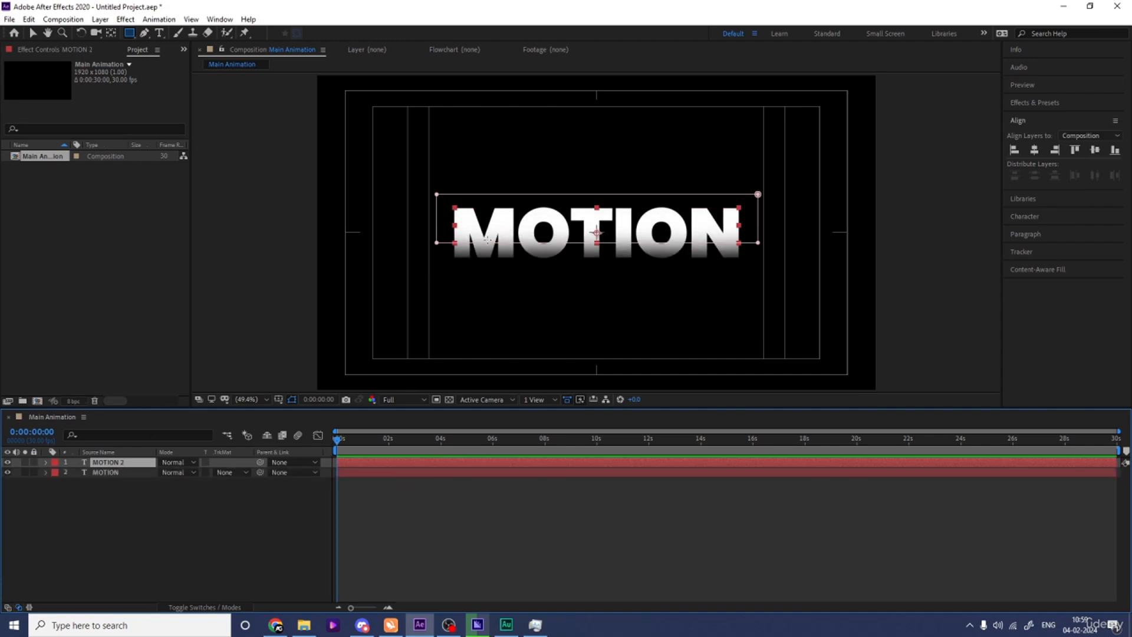
{"action": "double_click", "coordinate": [502, 235]}
{"action": "type", "text": "DESIGN"}
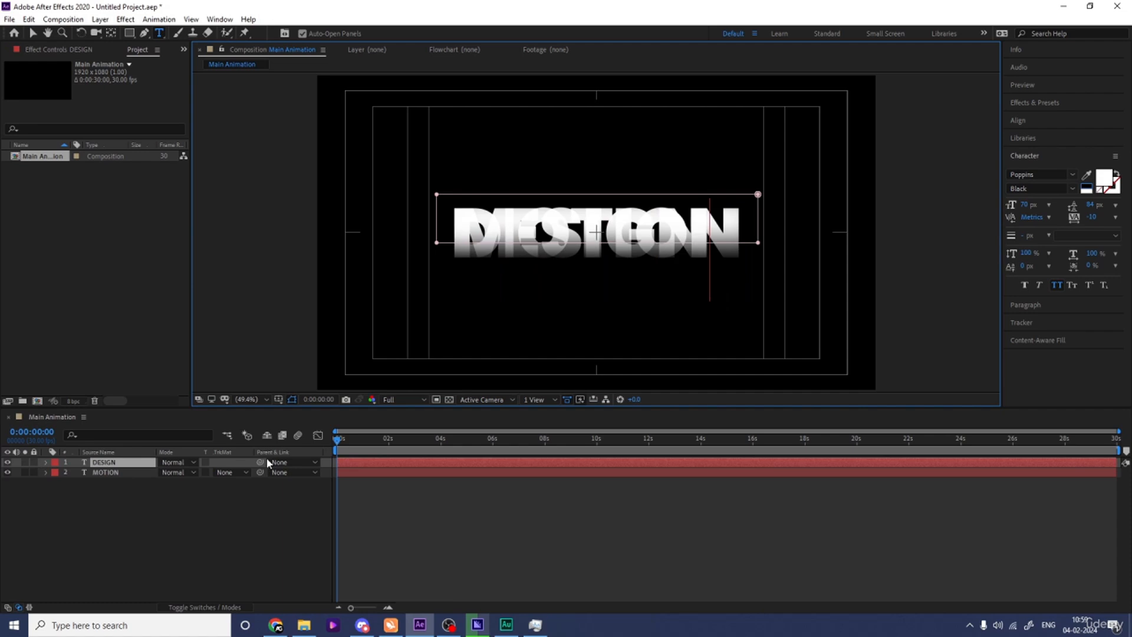
{"action": "left_click", "coordinate": [106, 513]}
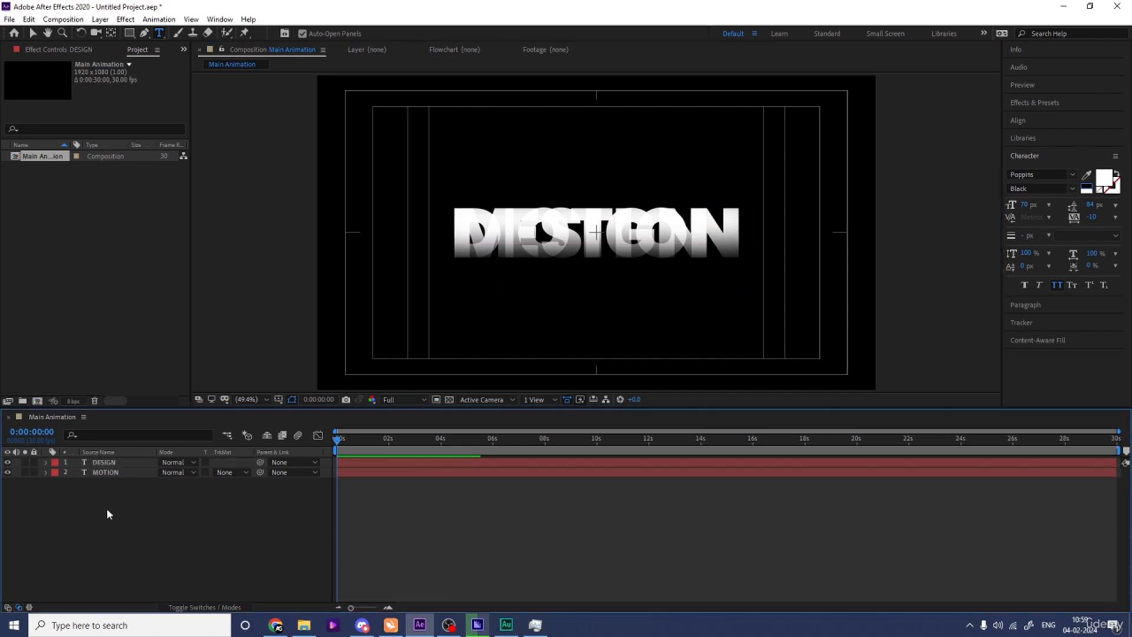
Move the DESIGN text down and slightly right so it sits centred beneath MOTION, overlapping its faded lower edge.
{"action": "left_click", "coordinate": [107, 465]}
{"action": "key", "text": "v"}
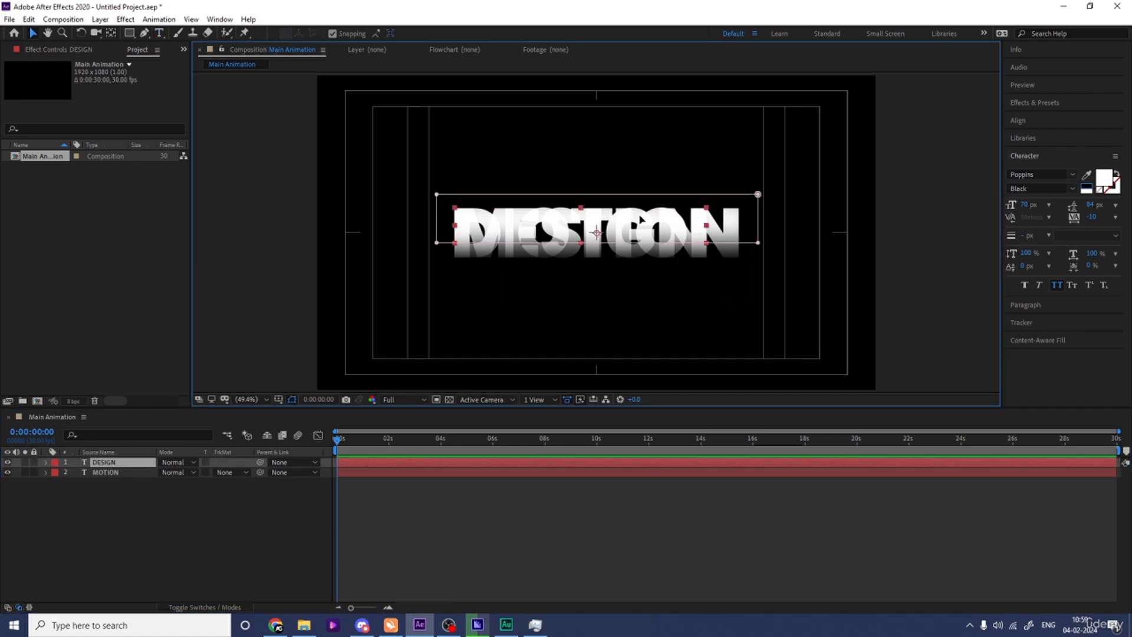
{"action": "left_click_drag", "start_coordinate": [640, 216], "coordinate": [647, 242]}
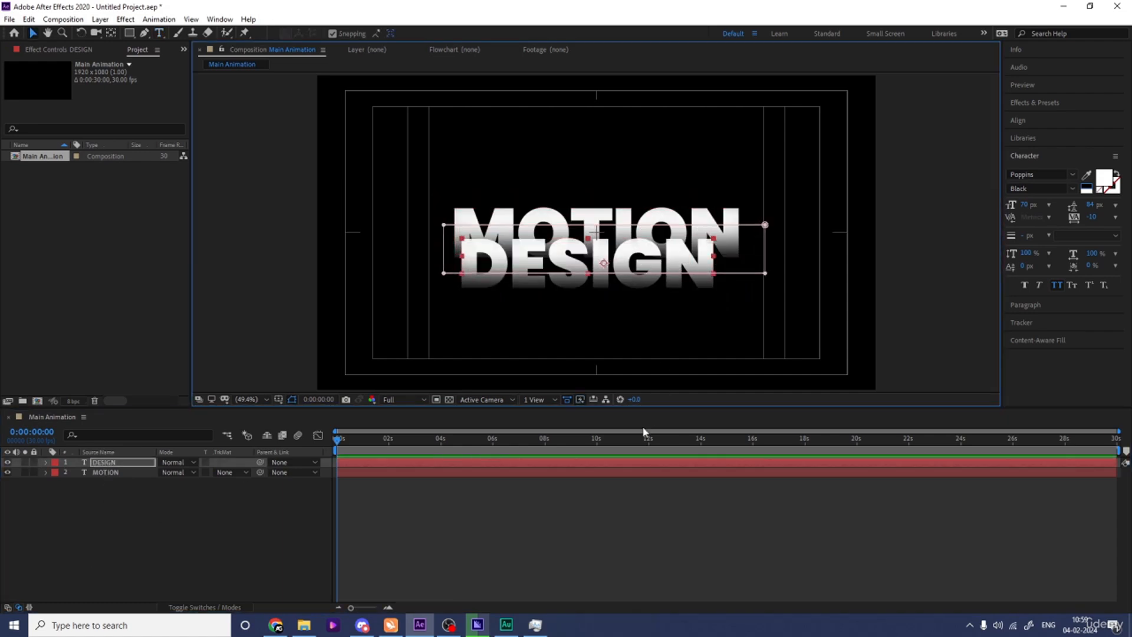
{"action": "key", "text": "Down"}
{"action": "key", "text": "Down"}
{"action": "key", "text": "Down"}
{"action": "key", "text": "Down"}
{"action": "key", "text": "Down"}
{"action": "key", "text": "Down"}
{"action": "key", "text": "Down"}
{"action": "key", "text": "Down"}
{"action": "key", "text": "Down"}
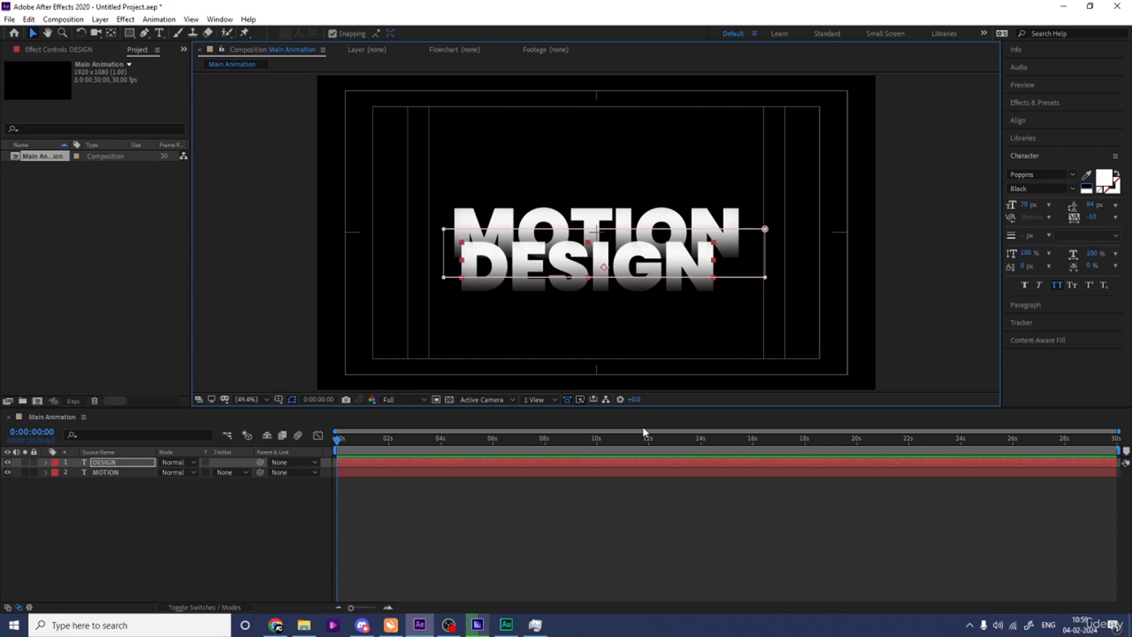
{"action": "key", "text": "Right"}
{"action": "key", "text": "Right"}
{"action": "key", "text": "Right"}
{"action": "key", "text": "Right"}
{"action": "key", "text": "Right"}
{"action": "key", "text": "Right"}
{"action": "key", "text": "Right"}
{"action": "key", "text": "Right"}
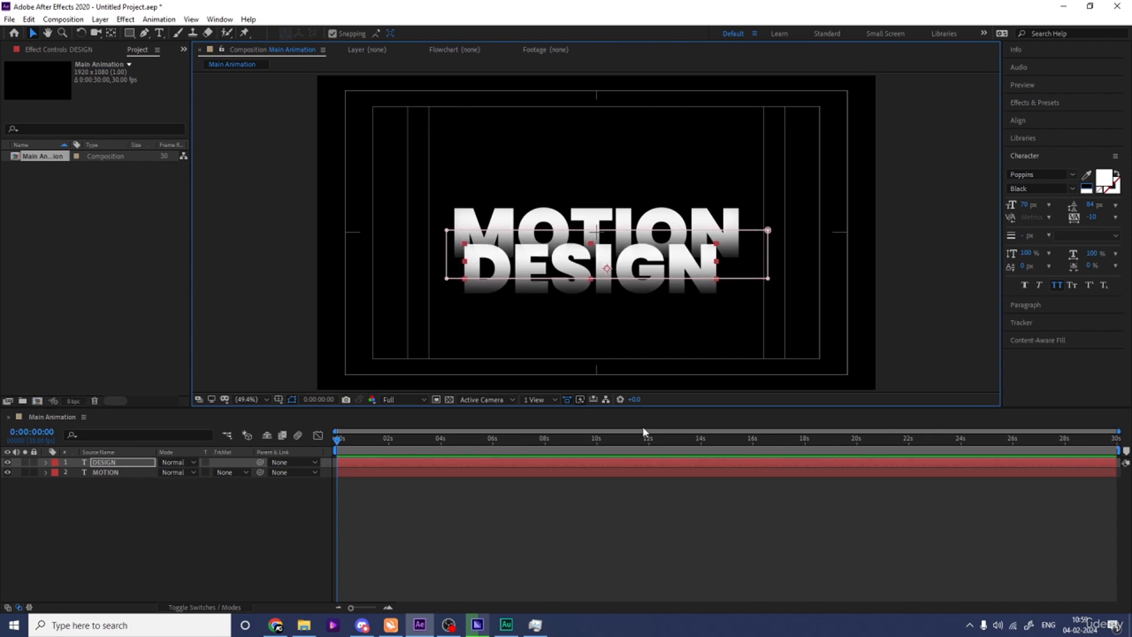
{"action": "key", "text": "Down"}
{"action": "key", "text": "Down"}
{"action": "key", "text": "Down"}
{"action": "key", "text": "Down"}
{"action": "key", "text": "Right"}
{"action": "key", "text": "Right"}
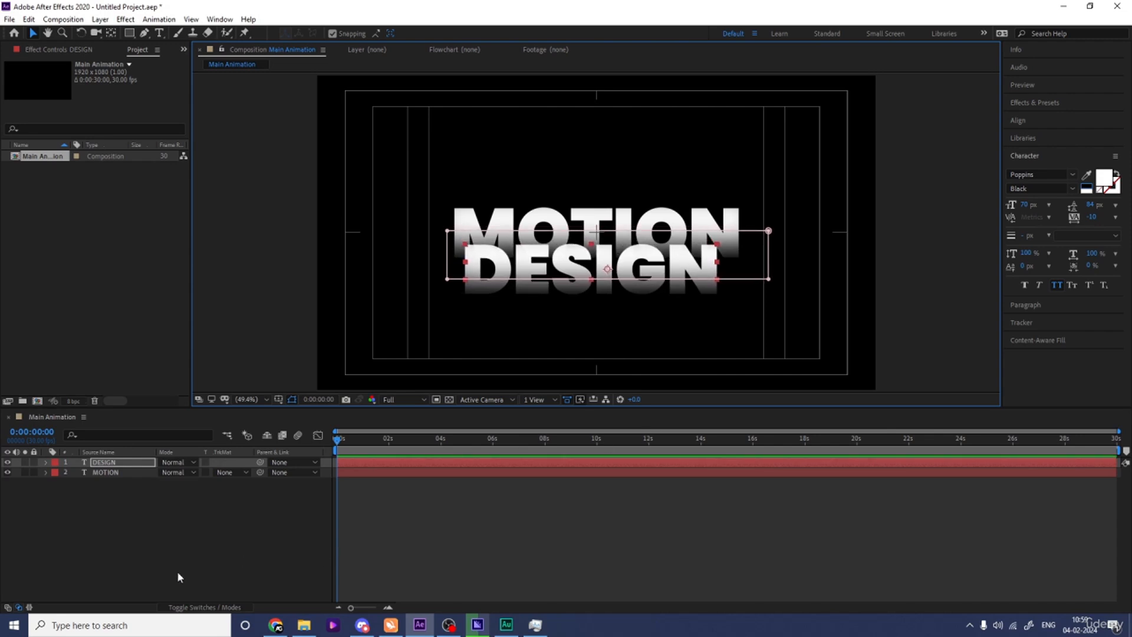
{"action": "key", "text": "Right"}
{"action": "key", "text": "Right"}
{"action": "key", "text": "Right"}
{"action": "key", "text": "Right"}
{"action": "key", "text": "Right"}
{"action": "key", "text": "Right"}
{"action": "key", "text": "Right"}
{"action": "key", "text": "Right"}
{"action": "key", "text": "Right"}
{"action": "key", "text": "Right"}
{"action": "key", "text": "Right"}
{"action": "key", "text": "Right"}
{"action": "key", "text": "Right"}
{"action": "key", "text": "Right"}
{"action": "key", "text": "Right"}
{"action": "key", "text": "Right"}
{"action": "key", "text": "Right"}
{"action": "key", "text": "Right"}
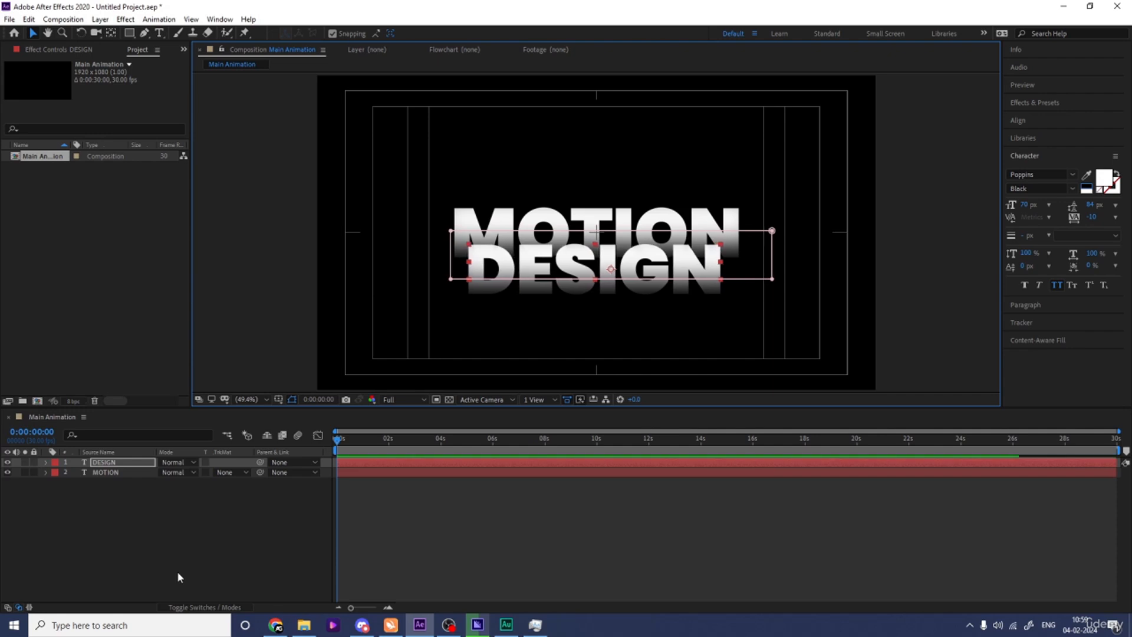
{"action": "key", "text": "Right"}
{"action": "key", "text": "Right"}
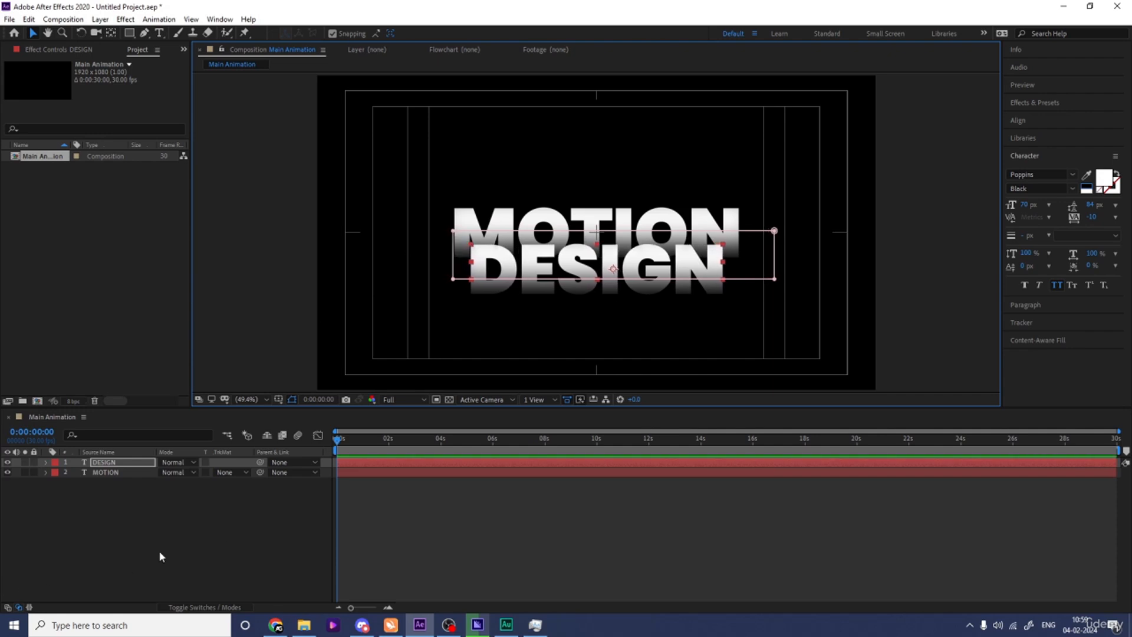
Select both text layers and move them up together to centre the pair vertically in the frame.
{"action": "left_click", "coordinate": [121, 525]}
{"action": "left_click_drag", "start_coordinate": [122, 525], "coordinate": [90, 455]}
{"action": "left_click_drag", "start_coordinate": [606, 252], "coordinate": [606, 239]}
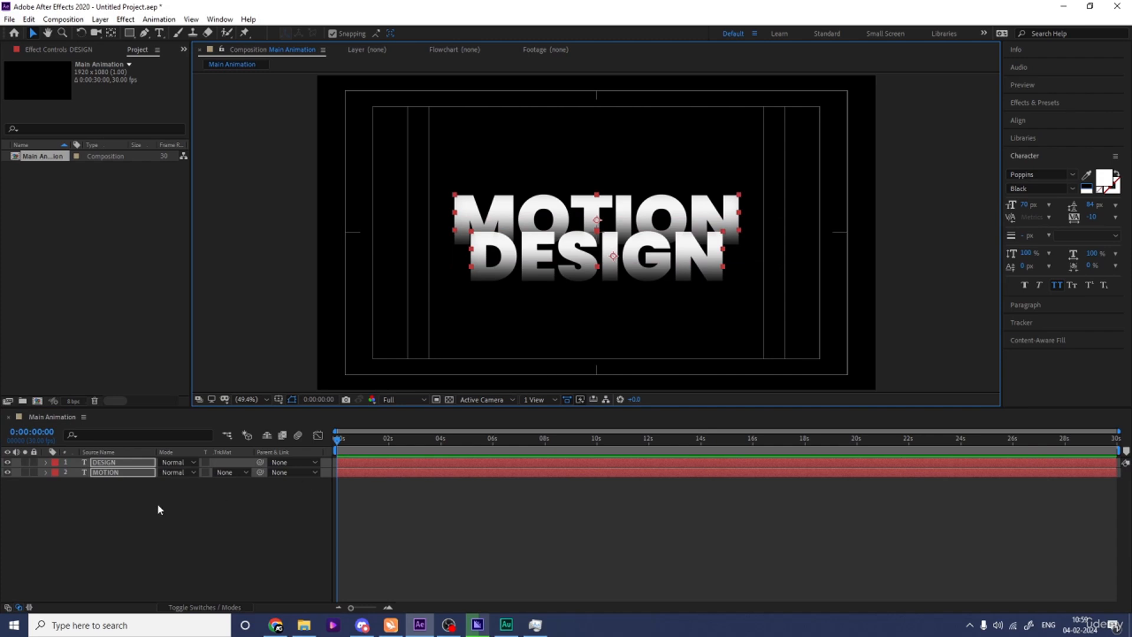
Duplicate the MOTION and DESIGN text layers together and hide the two originals.
{"action": "left_click", "coordinate": [139, 519]}
{"action": "left_click_drag", "start_coordinate": [121, 507], "coordinate": [118, 472]}
{"action": "key", "text": "ctrl+d"}
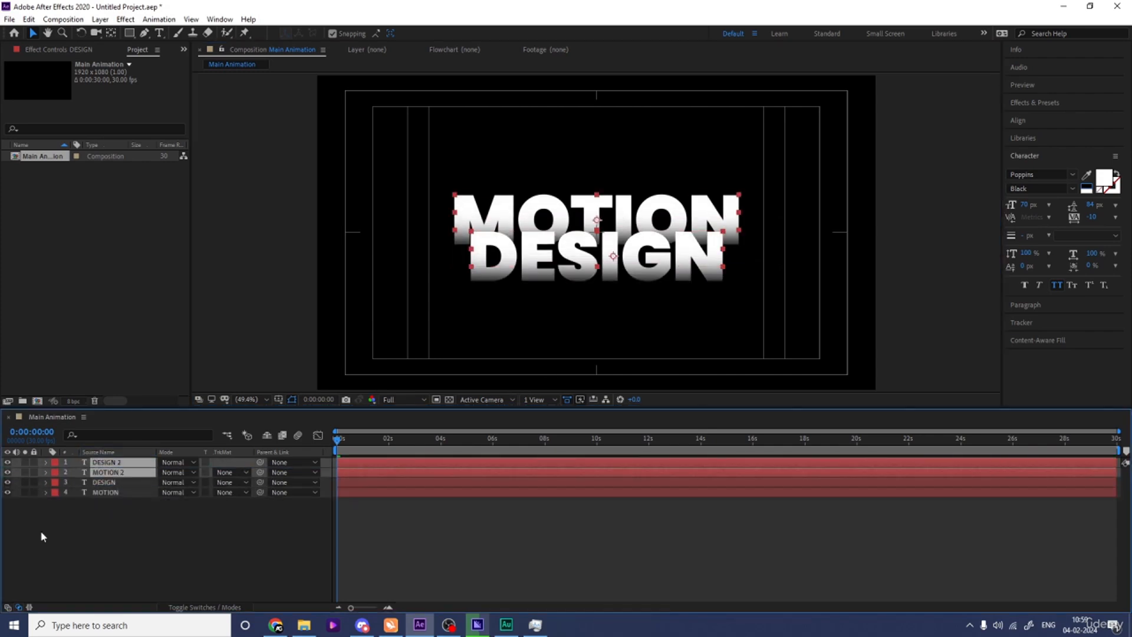
{"action": "left_click_drag", "start_coordinate": [7, 483], "coordinate": [8, 492]}
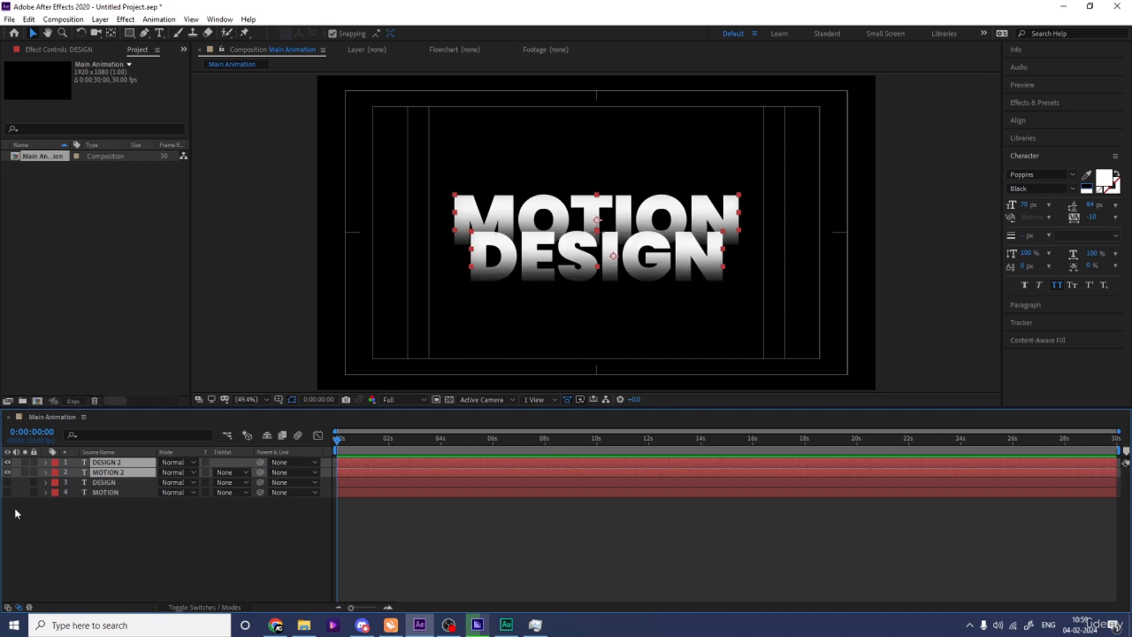
{"action": "right_click", "coordinate": [103, 474]}
{"action": "mouse_move", "coordinate": [135, 389]}
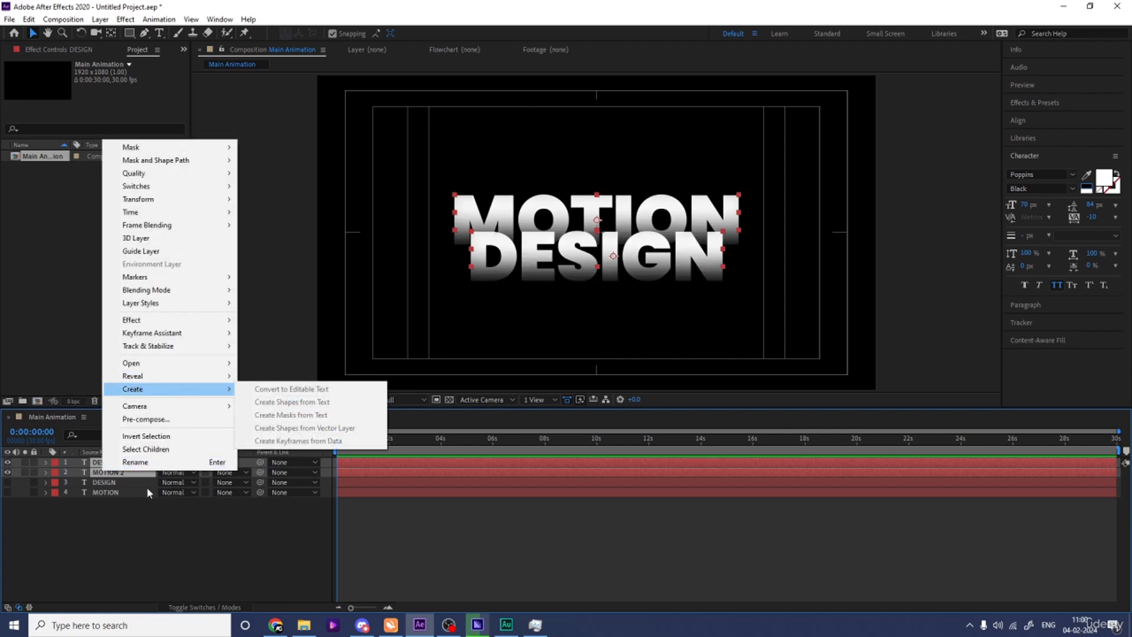
{"action": "left_click", "coordinate": [124, 465]}
Create shapes from the DESIGN 2 text layer and from the MOTION 2 text layer.
{"action": "left_click", "coordinate": [121, 464]}
{"action": "right_click", "coordinate": [120, 463]}
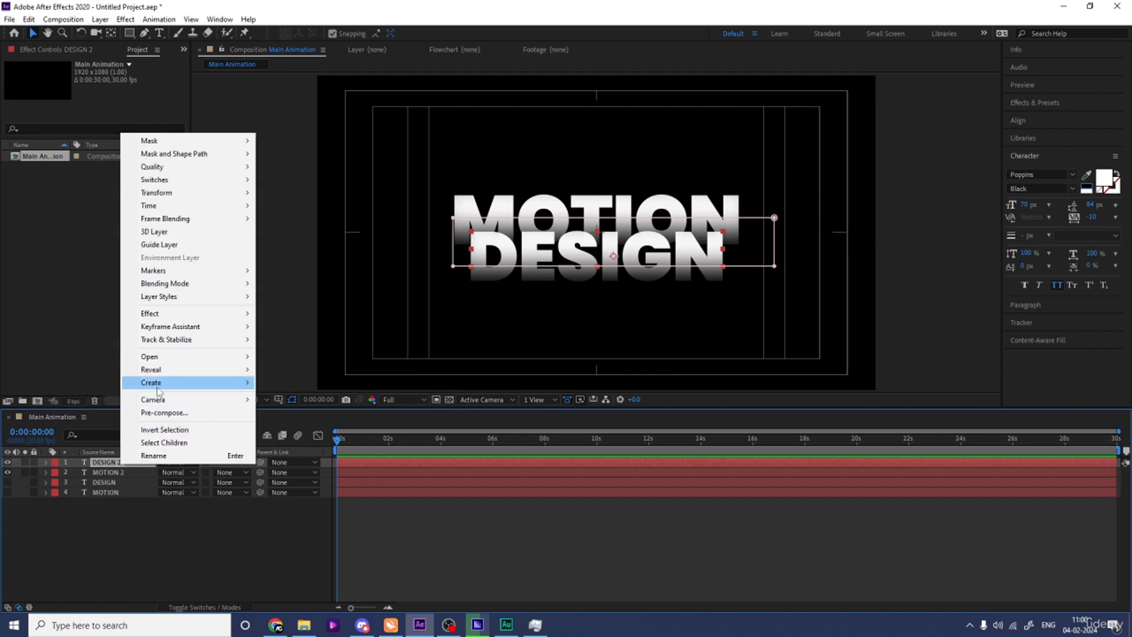
{"action": "mouse_move", "coordinate": [157, 386]}
{"action": "left_click", "coordinate": [292, 396]}
{"action": "left_click", "coordinate": [136, 482]}
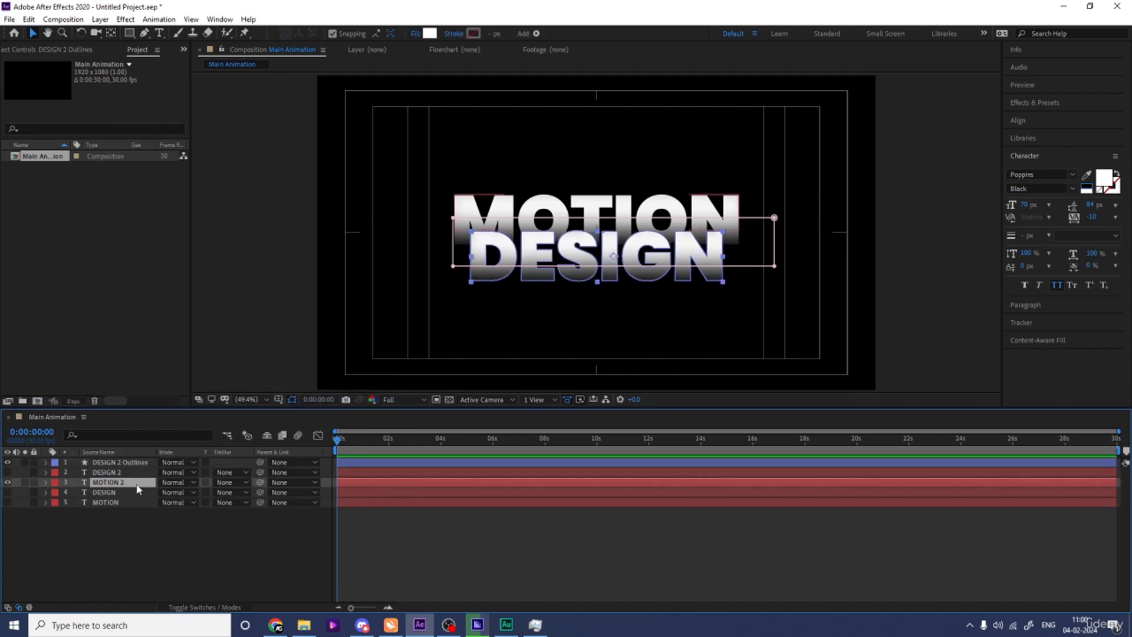
{"action": "right_click", "coordinate": [136, 481]}
{"action": "mouse_move", "coordinate": [173, 404]}
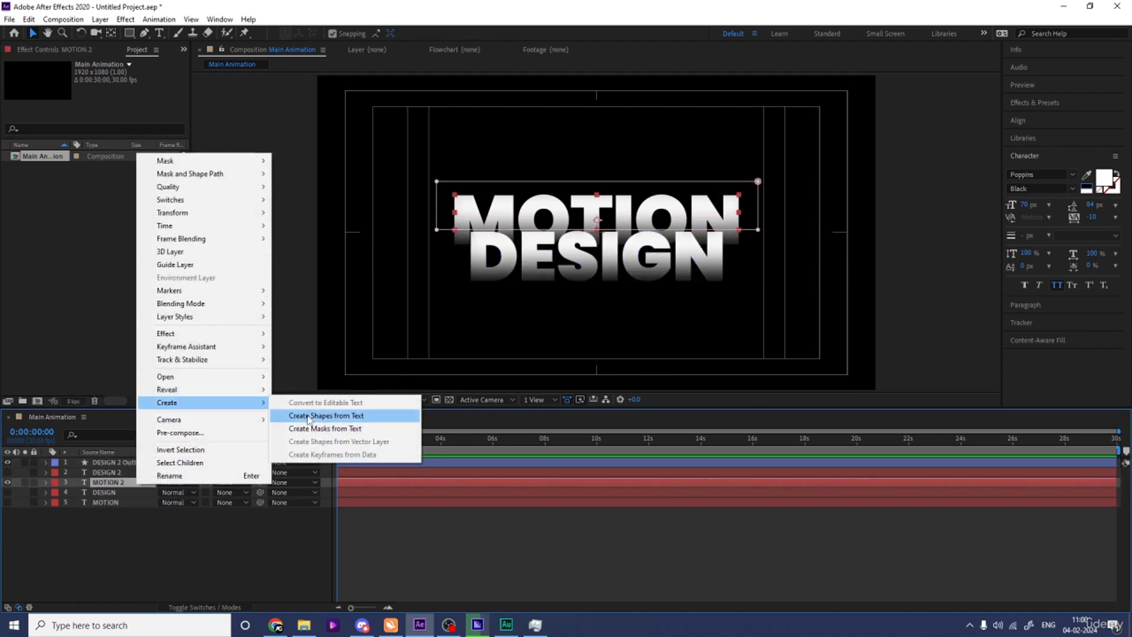
{"action": "left_click", "coordinate": [309, 416]}
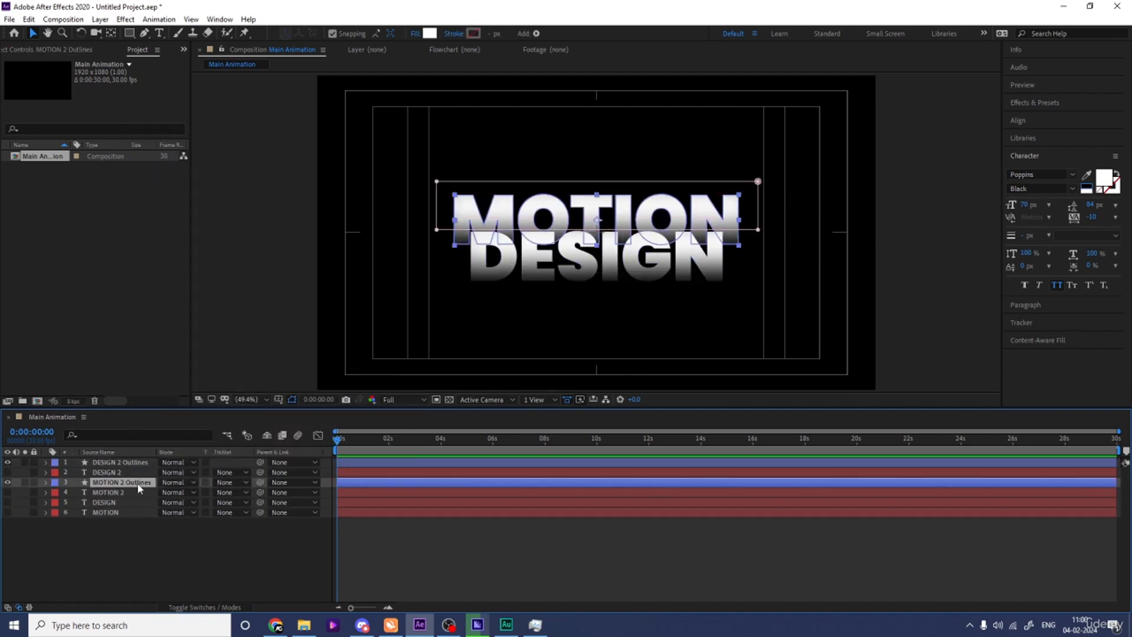
Delete the MOTION 2 and DESIGN 2 text layers, keeping only their outline shape layers and the hidden originals.
{"action": "left_click", "coordinate": [106, 494]}
{"action": "left_click", "coordinate": [102, 474], "text": "ctrl"}
{"action": "key", "text": "Delete"}
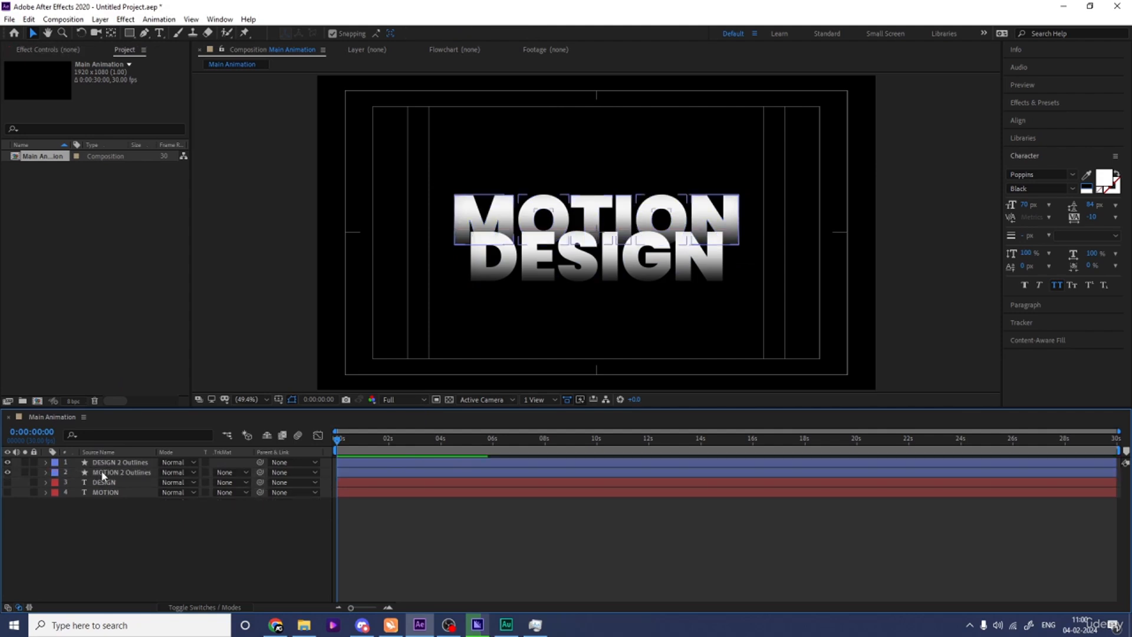
Set the fill of the MOTION 2 Outlines layer to none and its stroke colour to white (FFFFFF).
{"action": "left_click", "coordinate": [111, 475]}
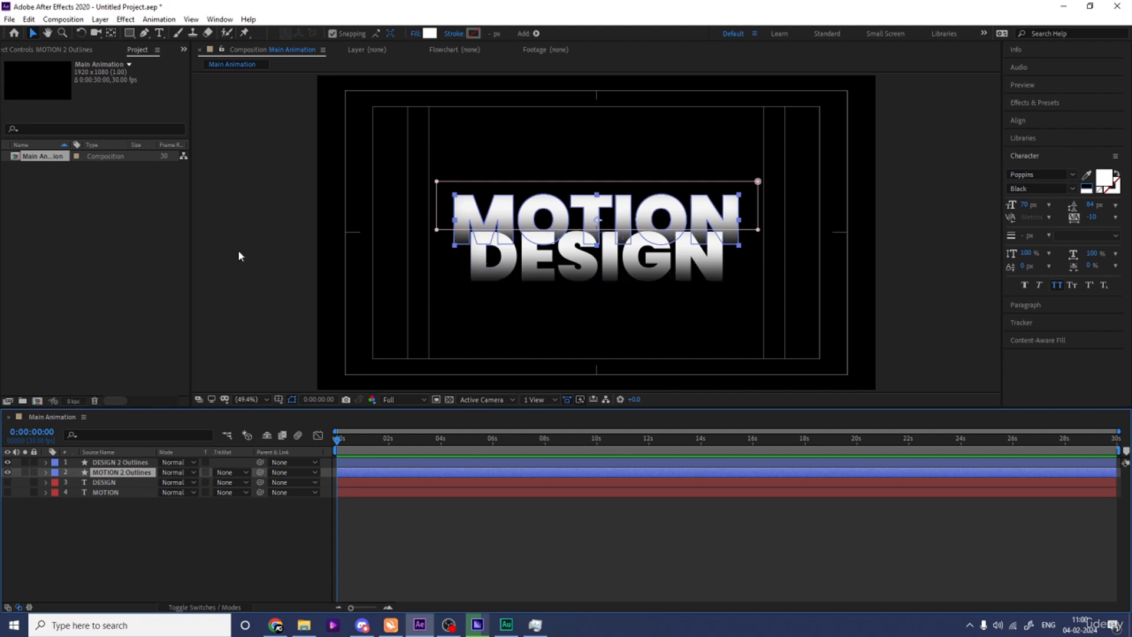
{"action": "left_click", "coordinate": [415, 34]}
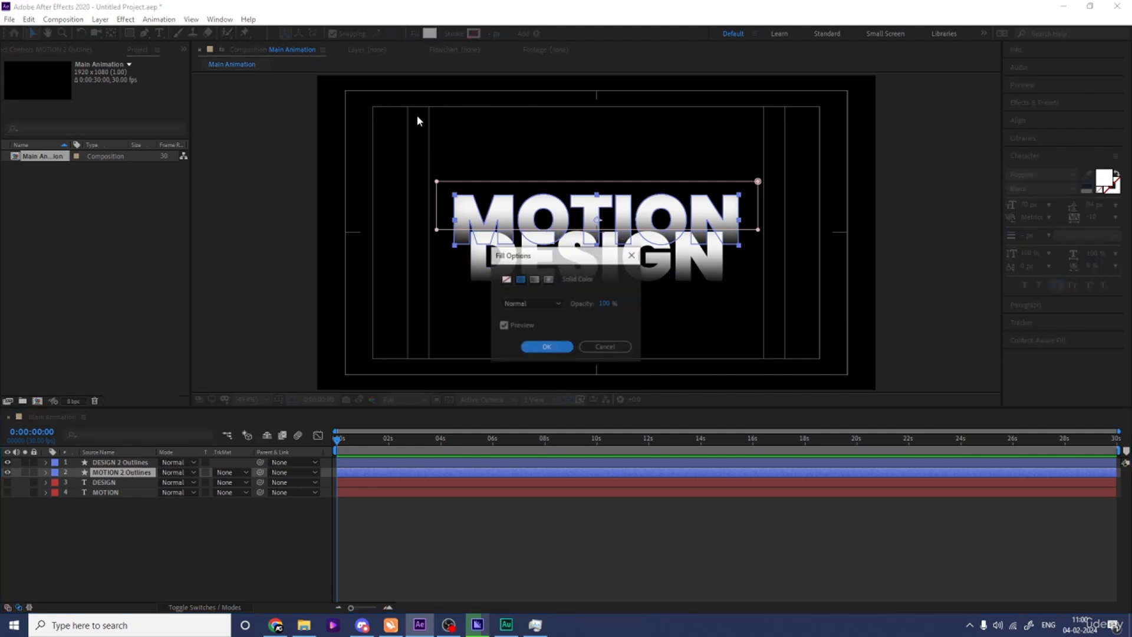
{"action": "left_click", "coordinate": [506, 279]}
{"action": "left_click", "coordinate": [543, 347]}
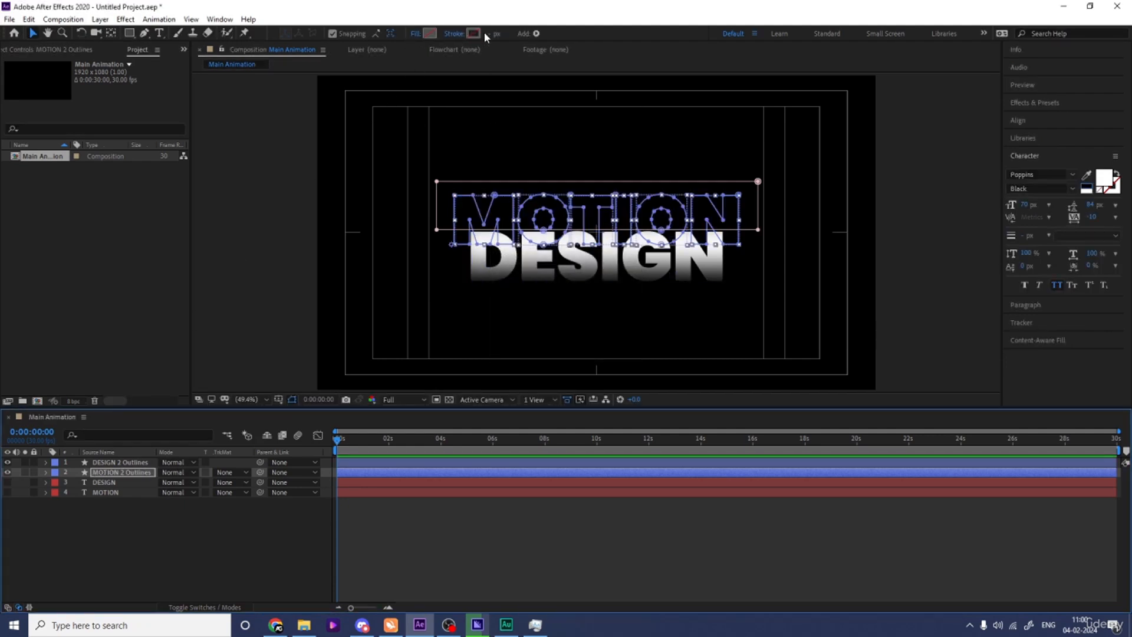
{"action": "left_click", "coordinate": [474, 33]}
{"action": "type", "text": "FFFFFF"}
{"action": "key", "text": "Return"}
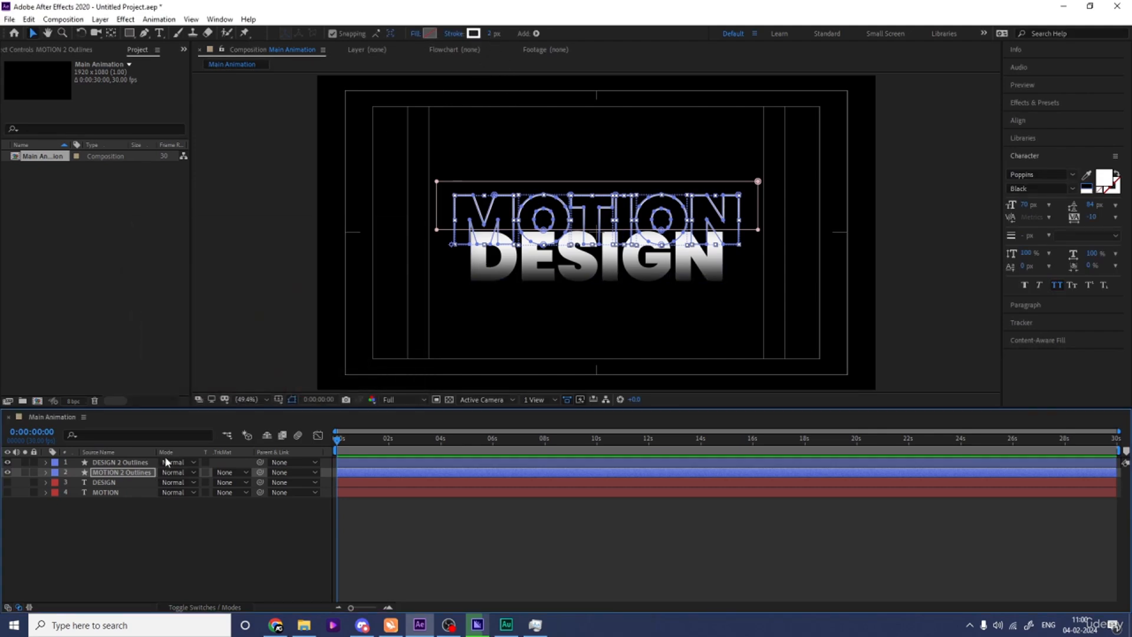
Set the fill of the DESIGN 2 Outlines layer to none and its stroke colour to white.
{"action": "left_click", "coordinate": [141, 463]}
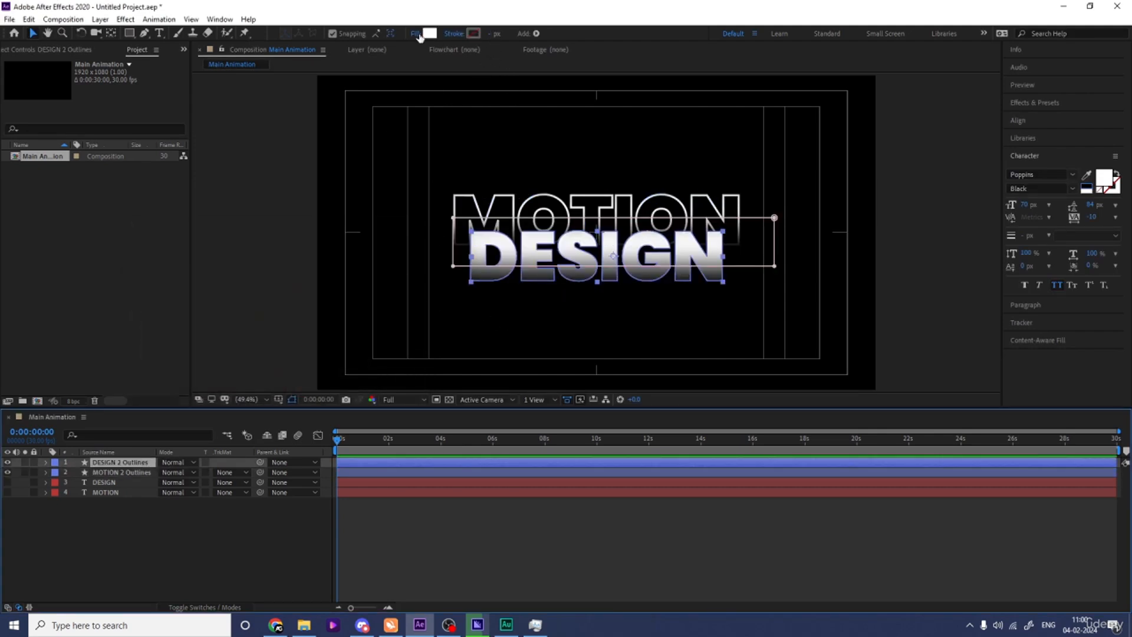
{"action": "left_click", "coordinate": [417, 34]}
{"action": "left_click", "coordinate": [507, 280]}
{"action": "left_click", "coordinate": [540, 346]}
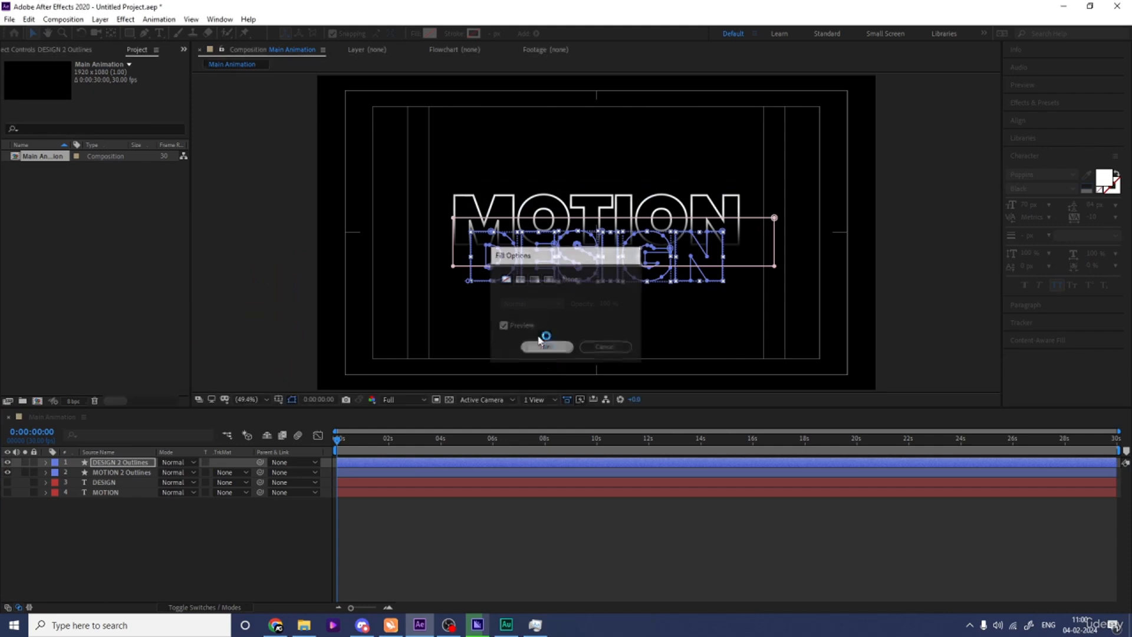
{"action": "left_click", "coordinate": [473, 33]}
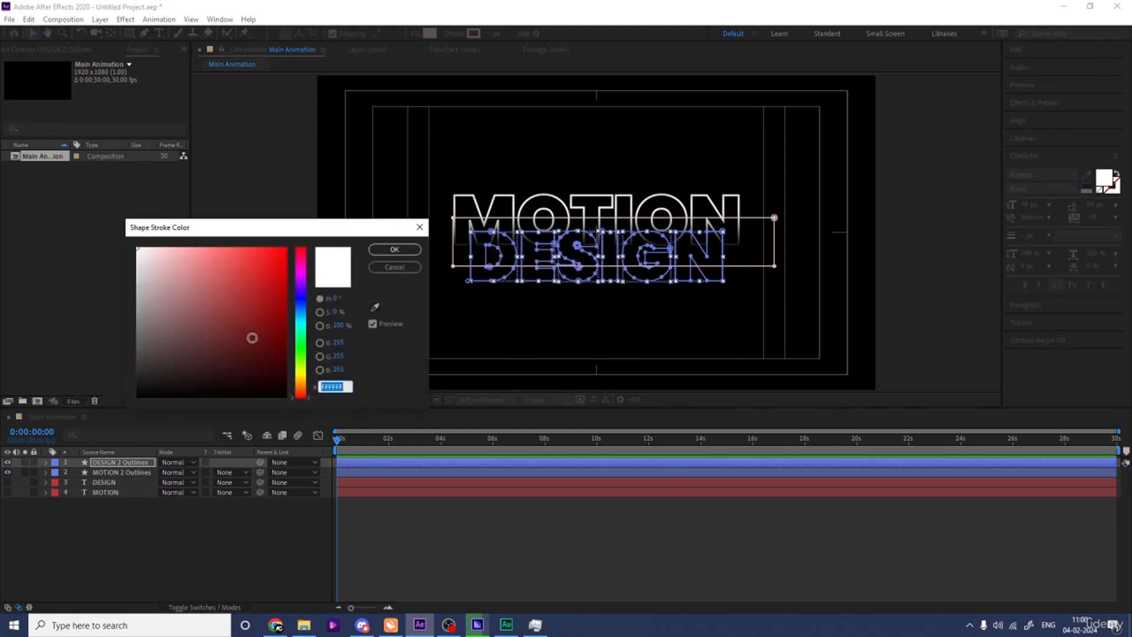
{"action": "left_click_drag", "start_coordinate": [252, 338], "coordinate": [59, 171]}
{"action": "key", "text": "Return"}
{"action": "left_click", "coordinate": [129, 566]}
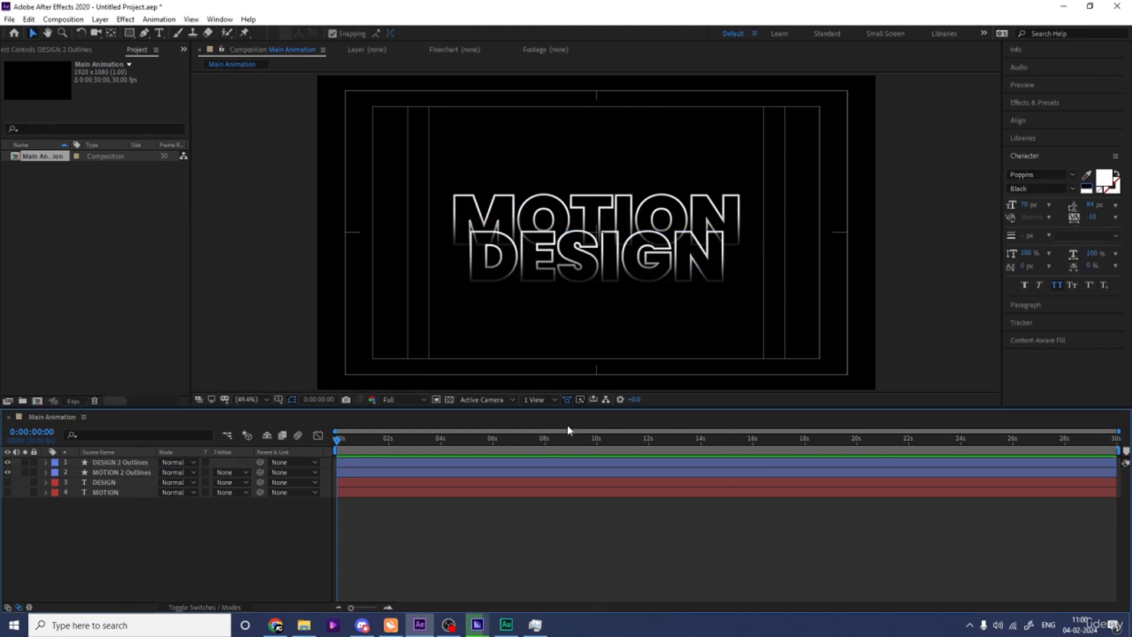
Set the stroke width of both outline layers to 1 px.
{"action": "left_click", "coordinate": [121, 472]}
{"action": "left_click", "coordinate": [120, 463], "text": "shift"}
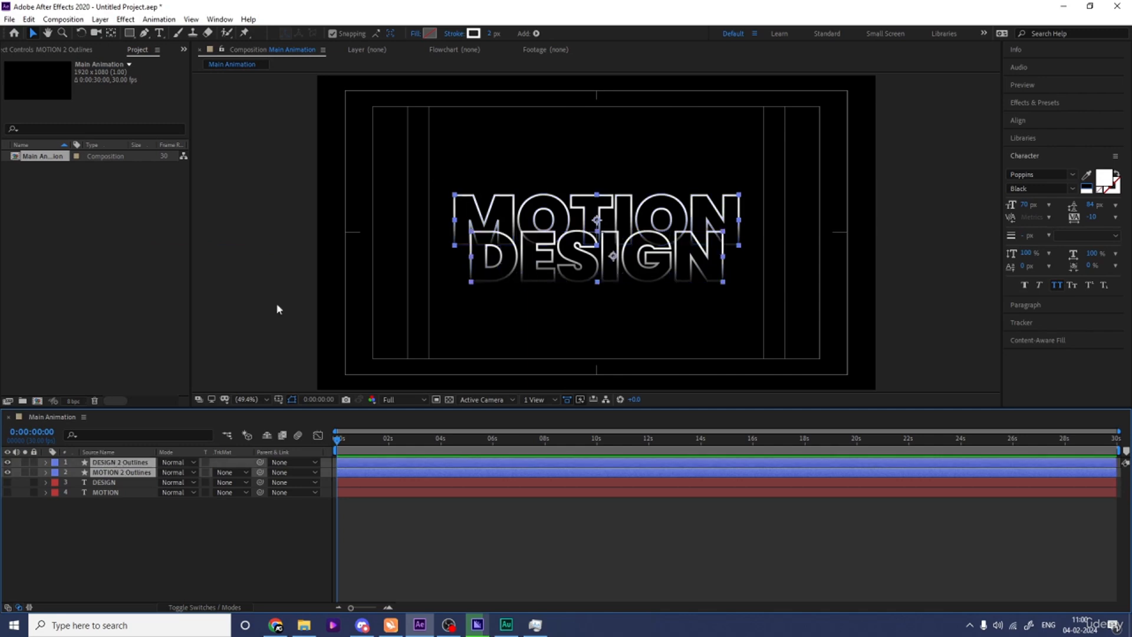
{"action": "left_click", "coordinate": [209, 553]}
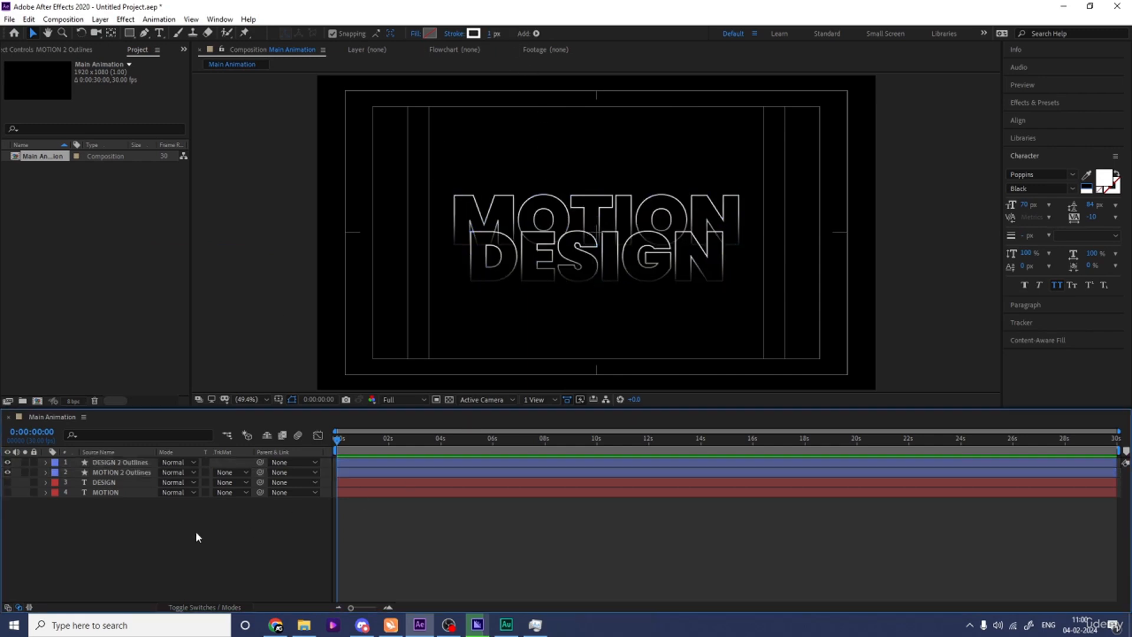
Add Trim Paths to the contents of the MOTION 2 Outlines layer.
{"action": "left_click", "coordinate": [128, 472]}
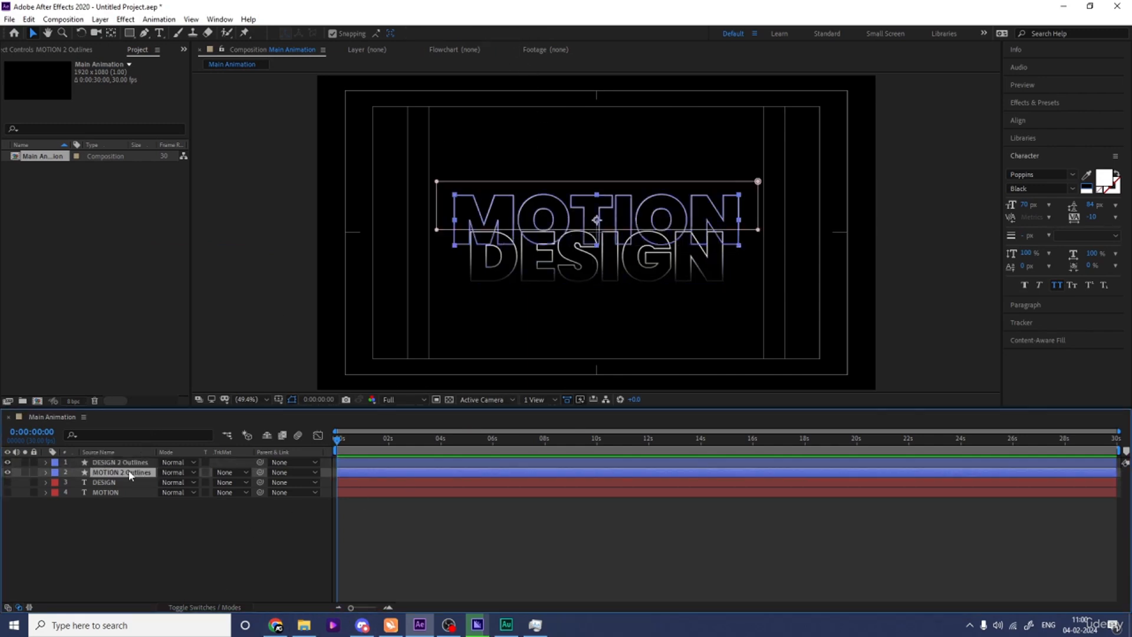
{"action": "left_click", "coordinate": [46, 472]}
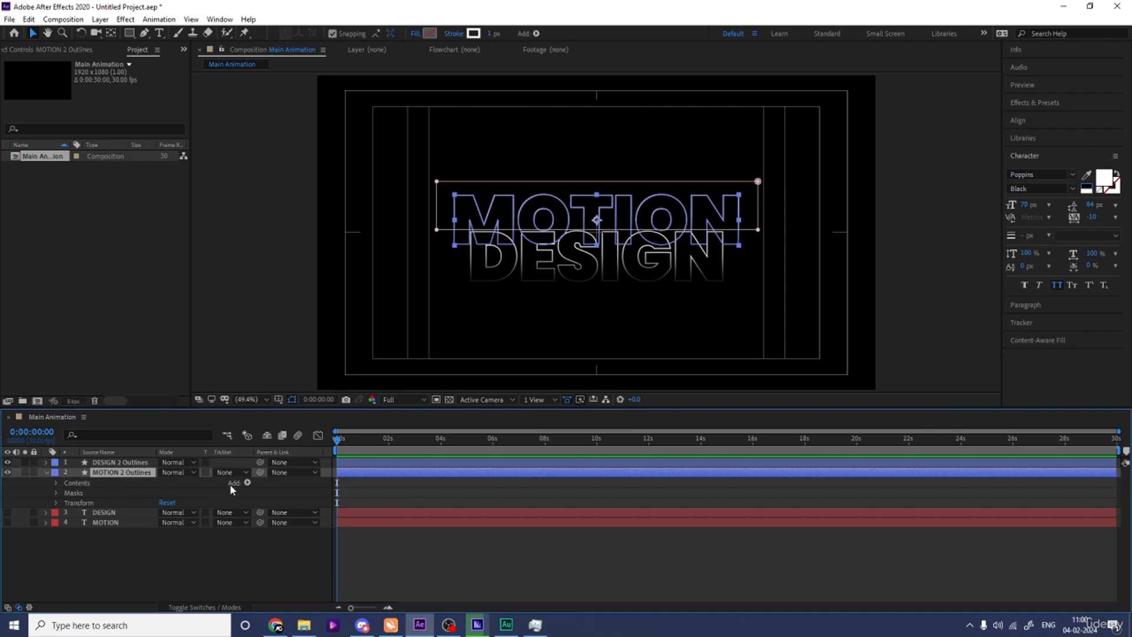
{"action": "left_click", "coordinate": [247, 482]}
{"action": "left_click", "coordinate": [315, 416]}
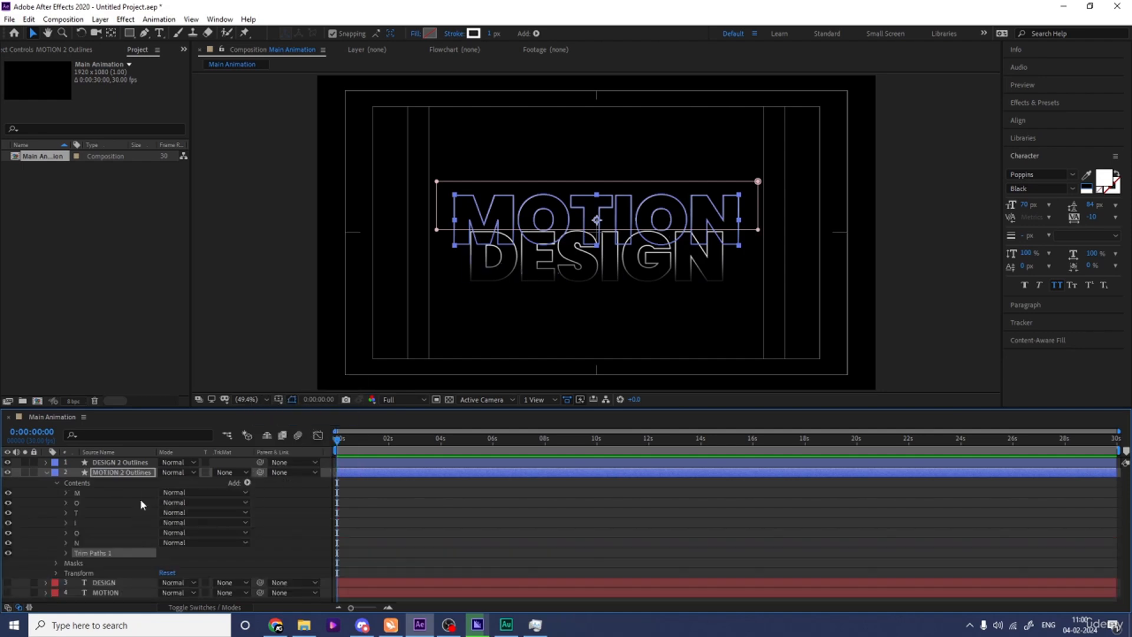
Set the End of the MOTION outlines' Trim Paths to 0% and keyframe it at the start of the timeline.
{"action": "left_click", "coordinate": [67, 553]}
{"action": "left_click", "coordinate": [168, 573]}
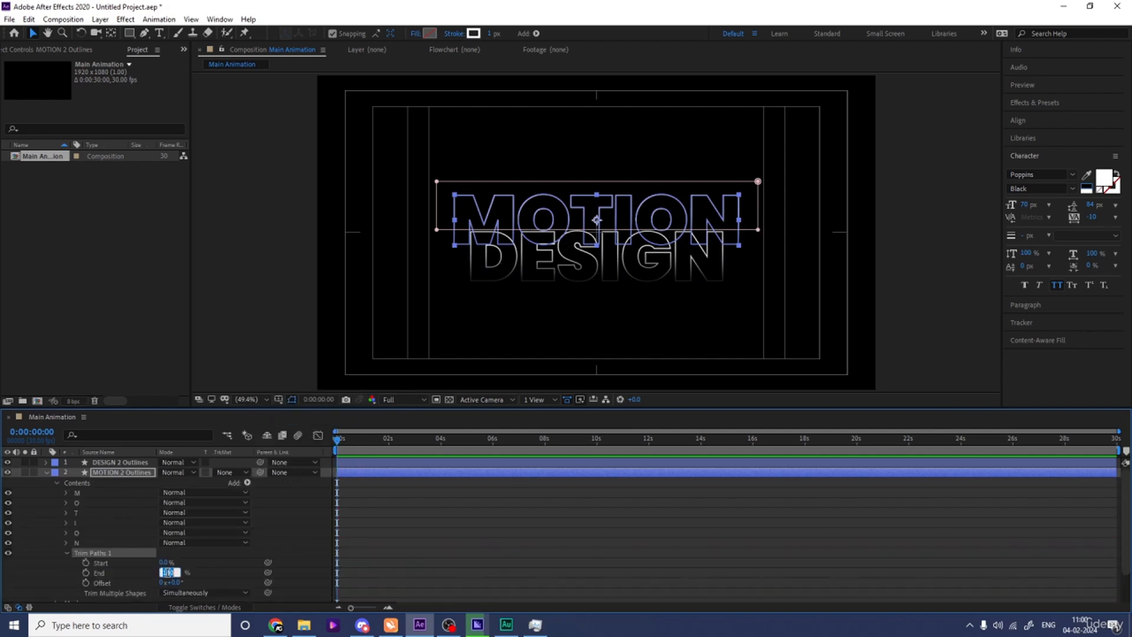
{"action": "key", "text": "Return"}
{"action": "left_click", "coordinate": [85, 572]}
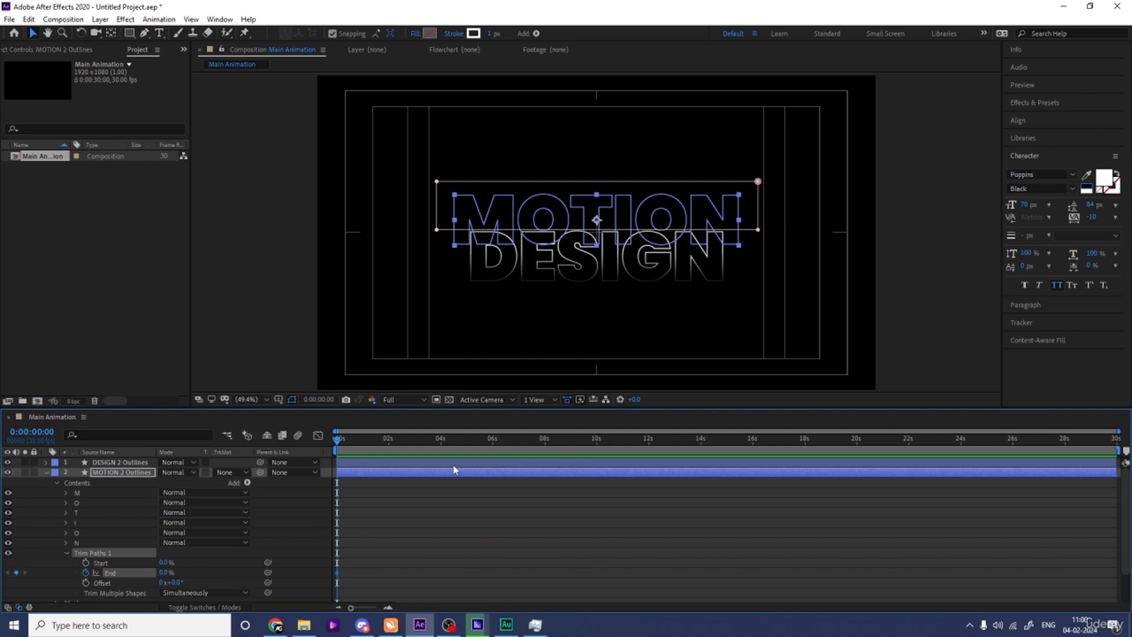
Keyframe the MOTION outlines' Trim Paths End at 100% at 3 seconds and preview the animation.
{"action": "key", "text": "="}
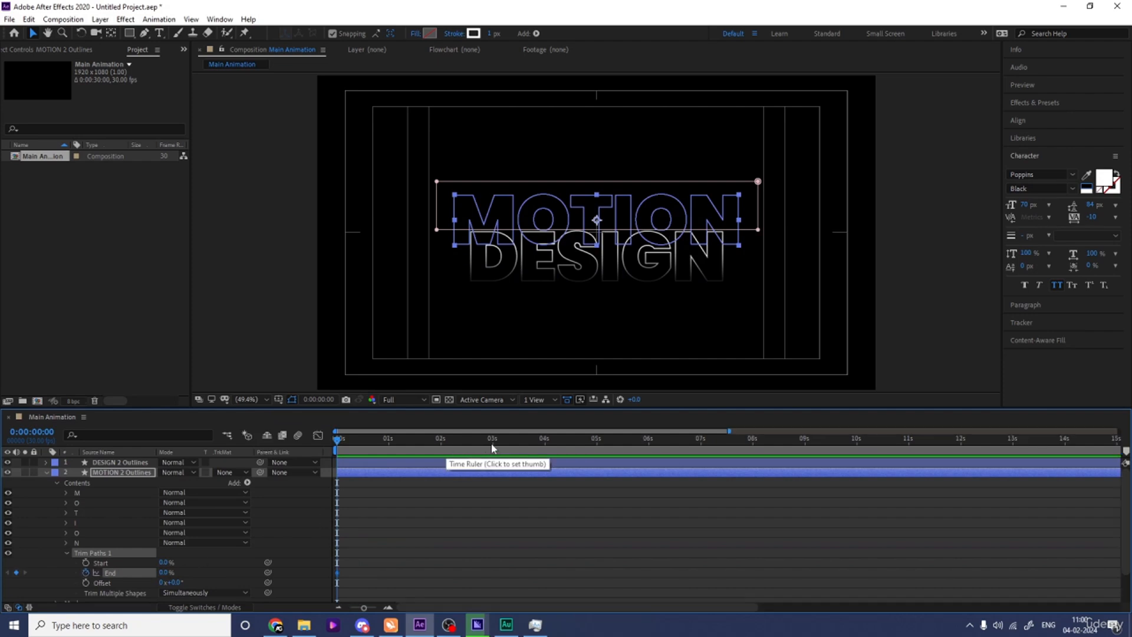
{"action": "left_click", "coordinate": [493, 448]}
{"action": "left_click", "coordinate": [166, 572]}
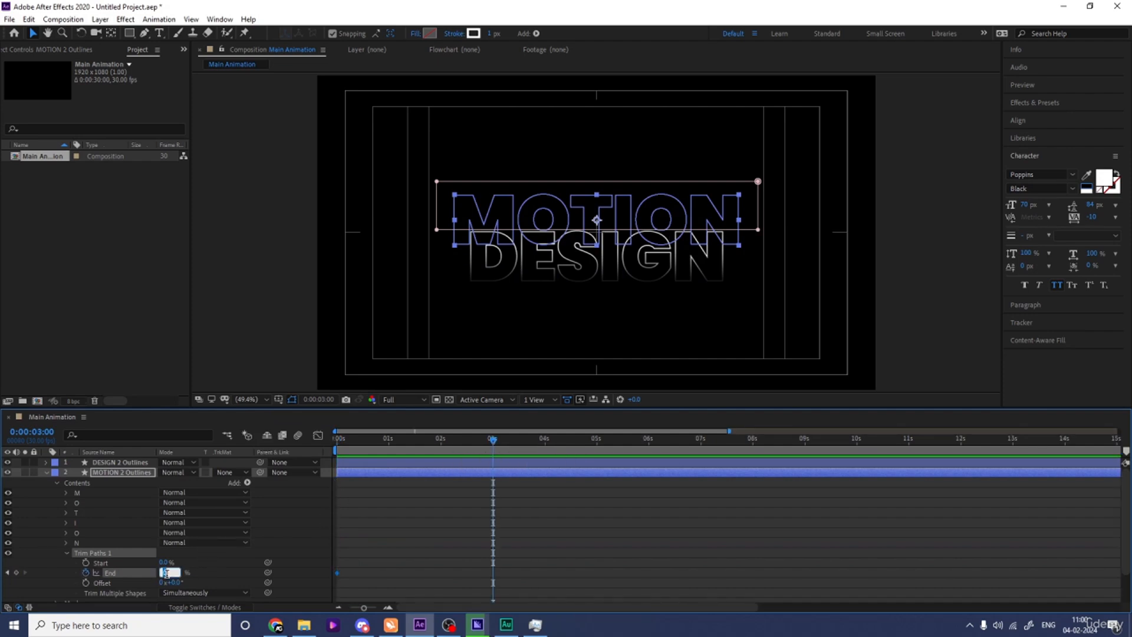
{"action": "type", "text": "100"}
{"action": "key", "text": "Return"}
{"action": "key", "text": "space"}
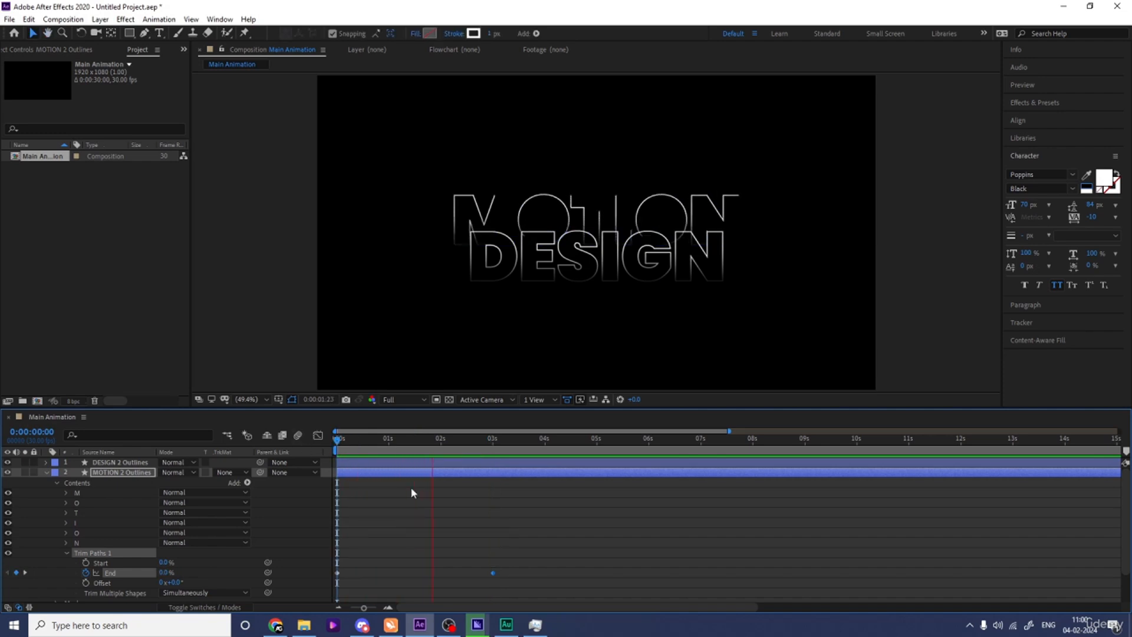
{"action": "key", "text": "space"}
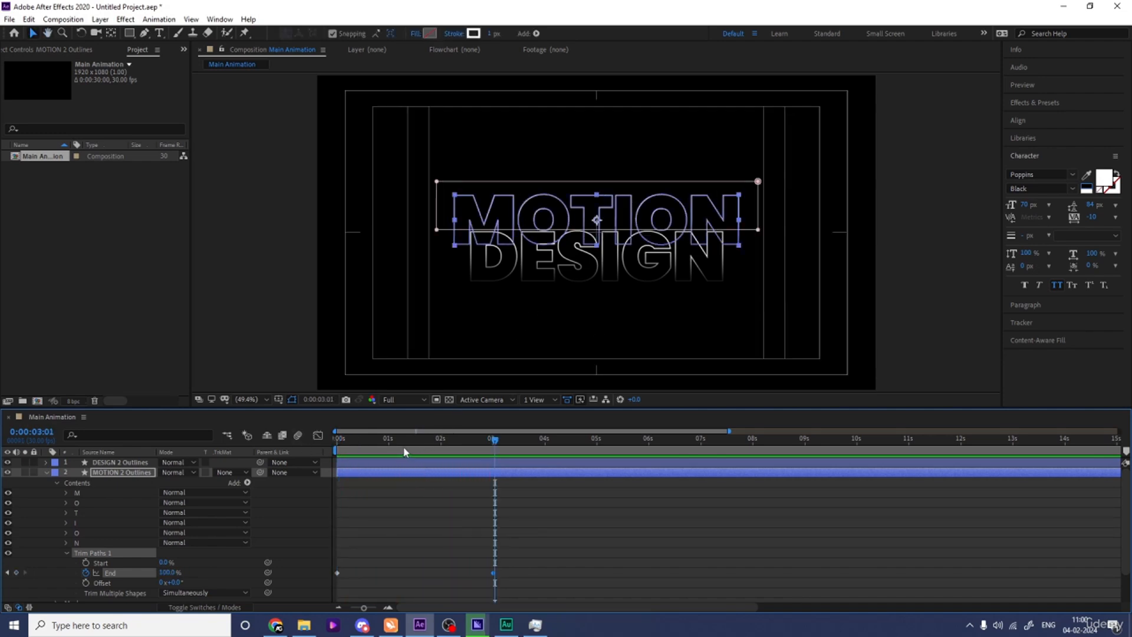
Keyframe the MOTION trim's Offset from 0 at the start to one full revolution at 3 seconds and preview it.
{"action": "left_click_drag", "start_coordinate": [405, 452], "coordinate": [270, 452]}
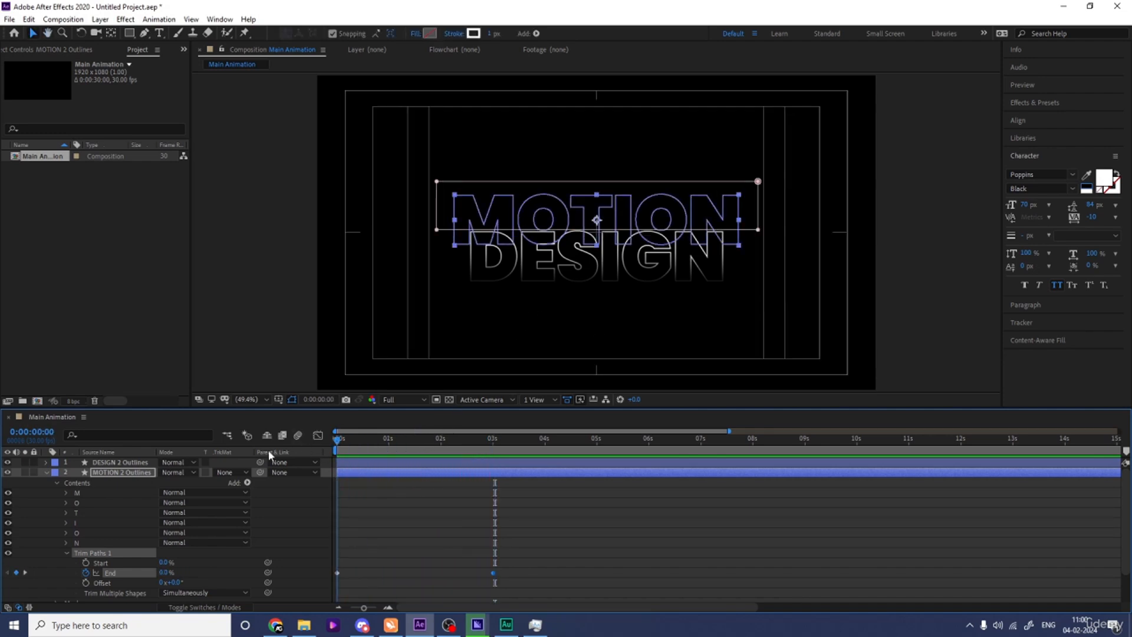
{"action": "left_click", "coordinate": [85, 583]}
{"action": "key", "text": "k"}
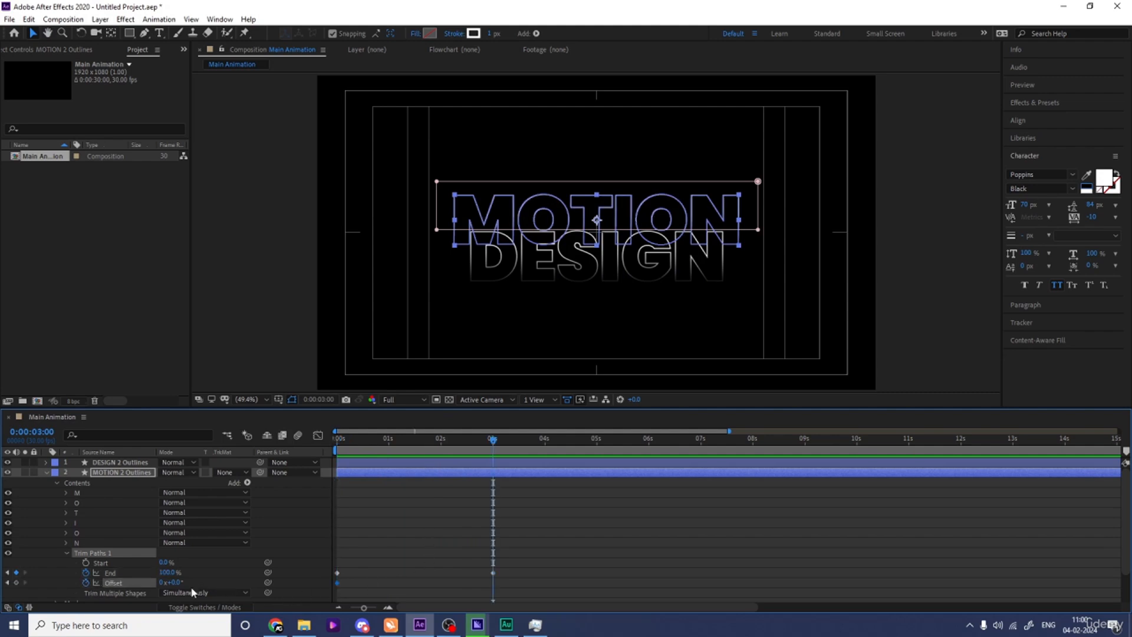
{"action": "left_click", "coordinate": [162, 582]}
{"action": "type", "text": "1"}
{"action": "key", "text": "Return"}
{"action": "left_click_drag", "start_coordinate": [366, 443], "coordinate": [275, 437]}
{"action": "key", "text": "space"}
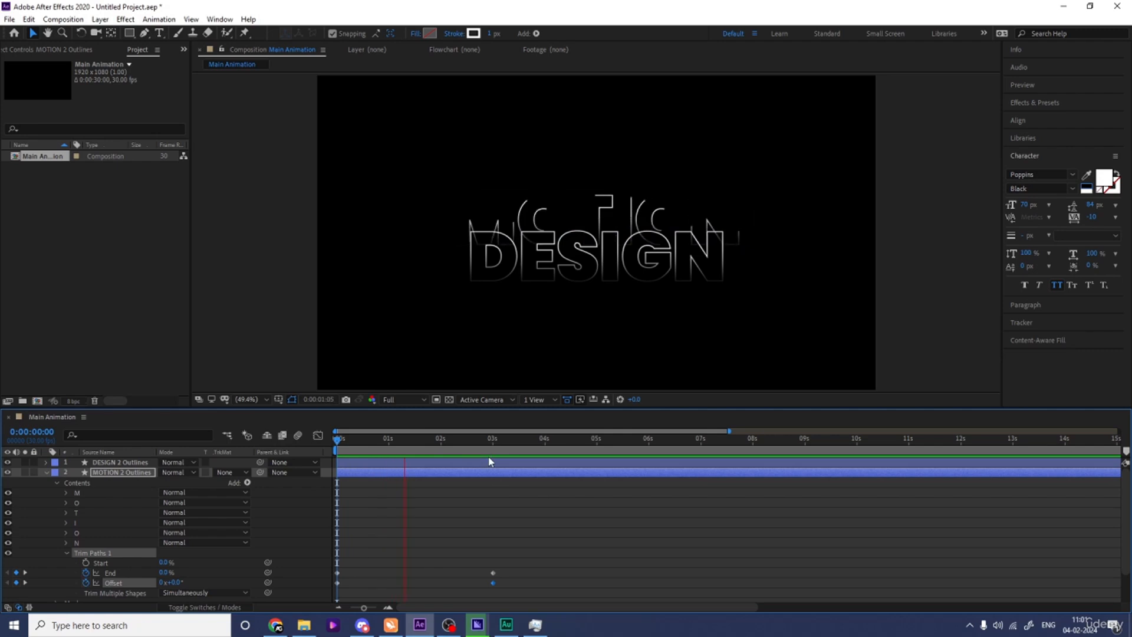
{"action": "key", "text": "space"}
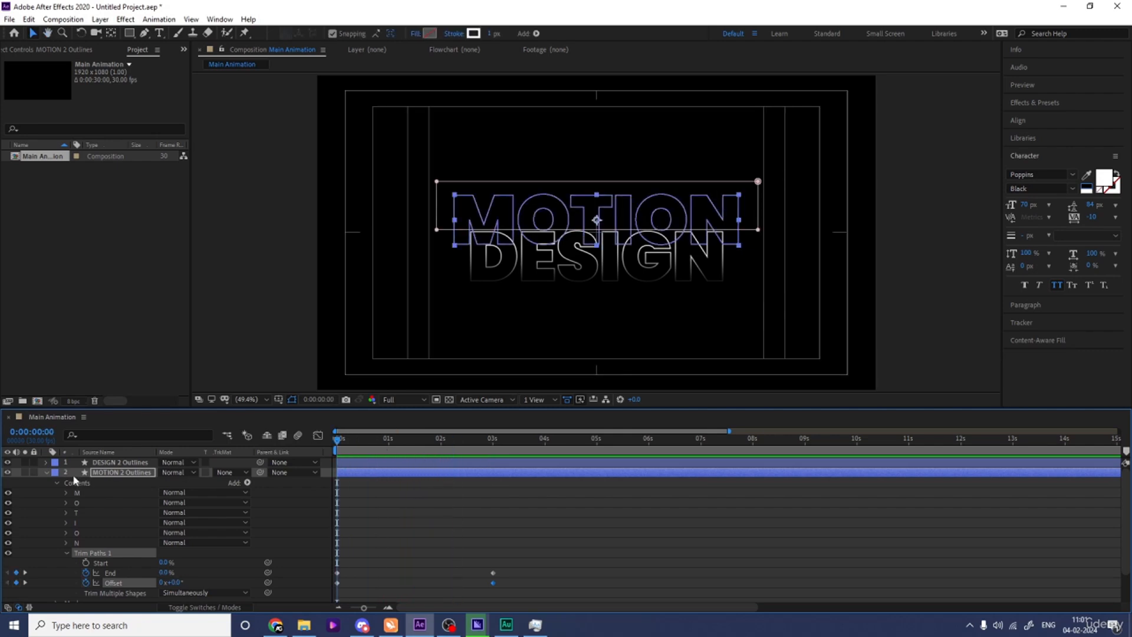
Add Trim Paths to the DESIGN 2 Outlines layer and set its End to 0%.
{"action": "left_click", "coordinate": [46, 472]}
{"action": "left_click", "coordinate": [104, 464]}
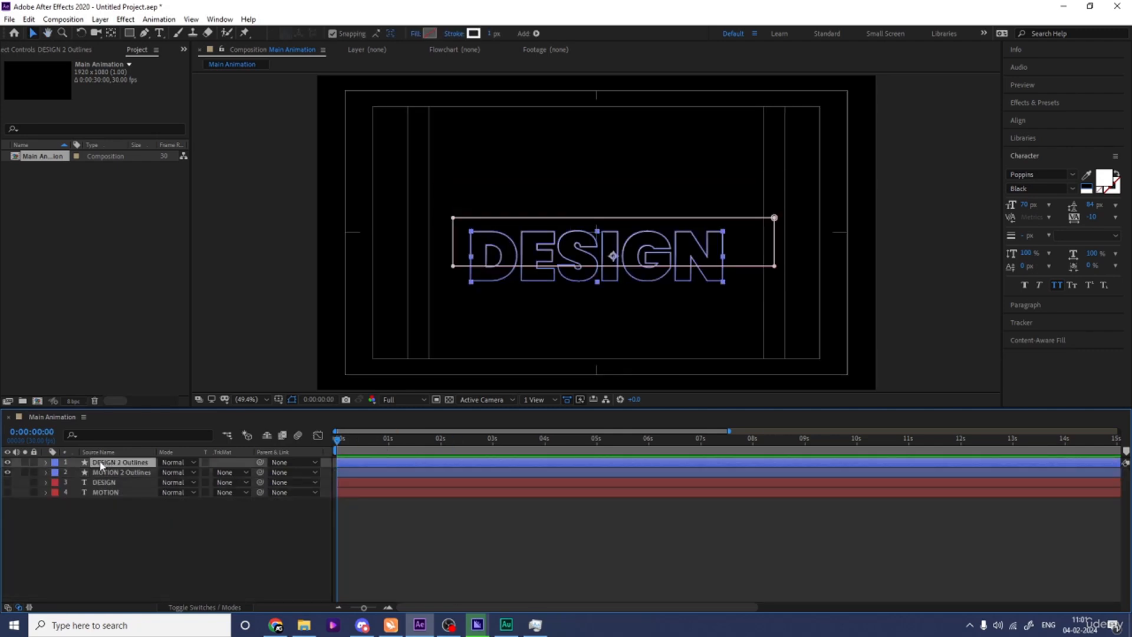
{"action": "left_click", "coordinate": [48, 462]}
{"action": "left_click", "coordinate": [247, 472]}
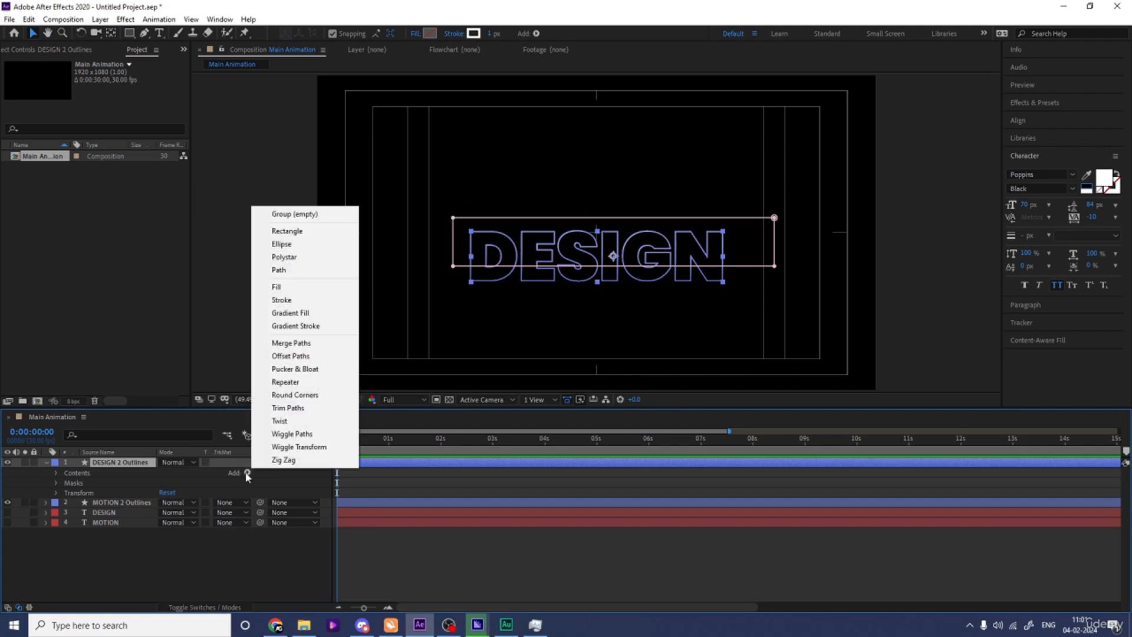
{"action": "left_click", "coordinate": [277, 409]}
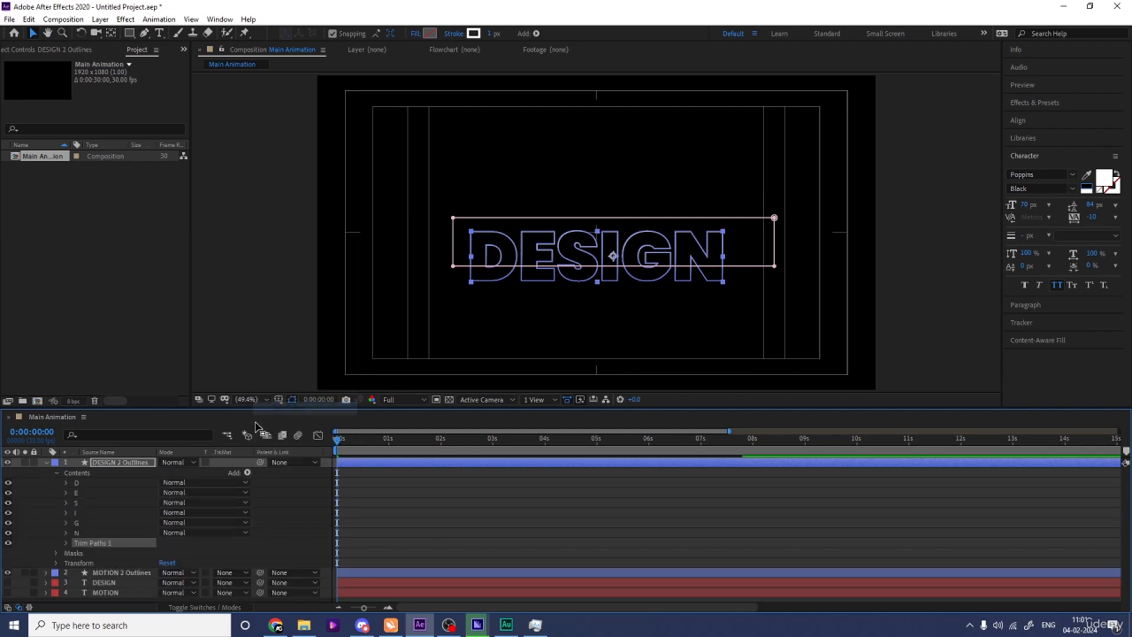
{"action": "left_click", "coordinate": [66, 543]}
{"action": "left_click_drag", "start_coordinate": [162, 563], "coordinate": [17, 574]}
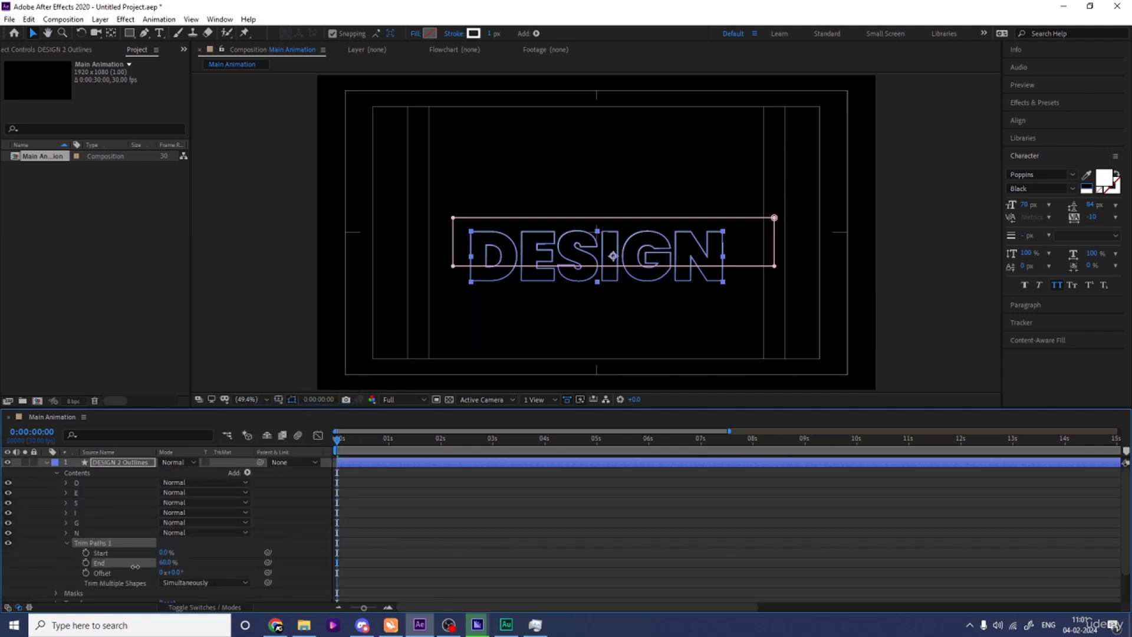
Keyframe the DESIGN outlines' Trim Paths End from 0% at the start of the timeline to 100% at 0:00:02:29.
{"action": "left_click", "coordinate": [86, 563]}
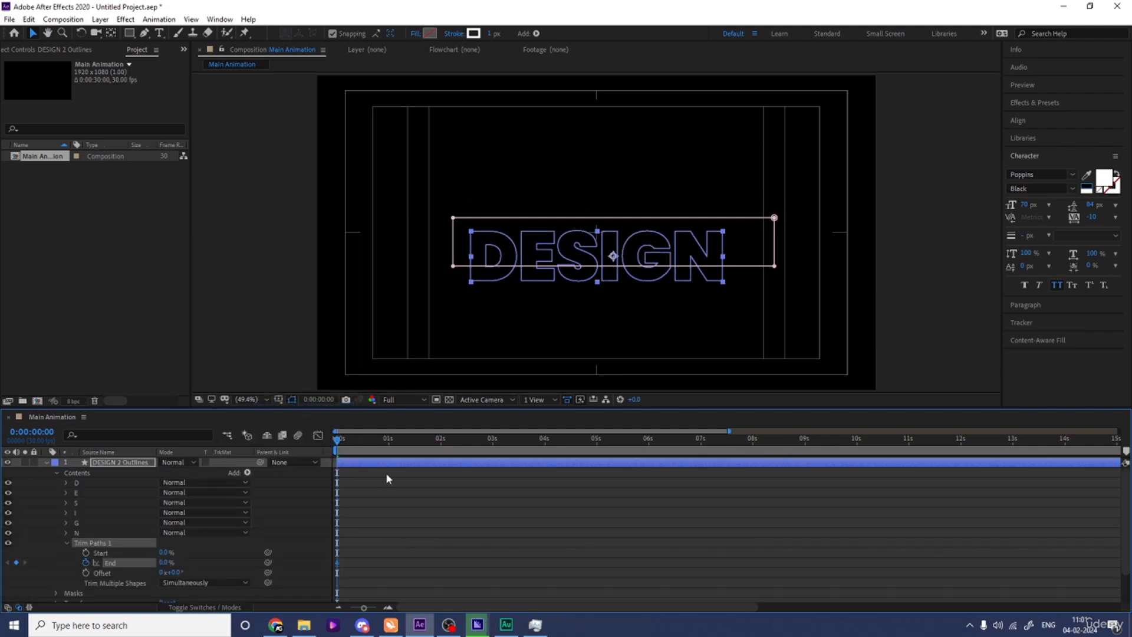
{"action": "left_click", "coordinate": [491, 440]}
{"action": "left_click", "coordinate": [163, 563]}
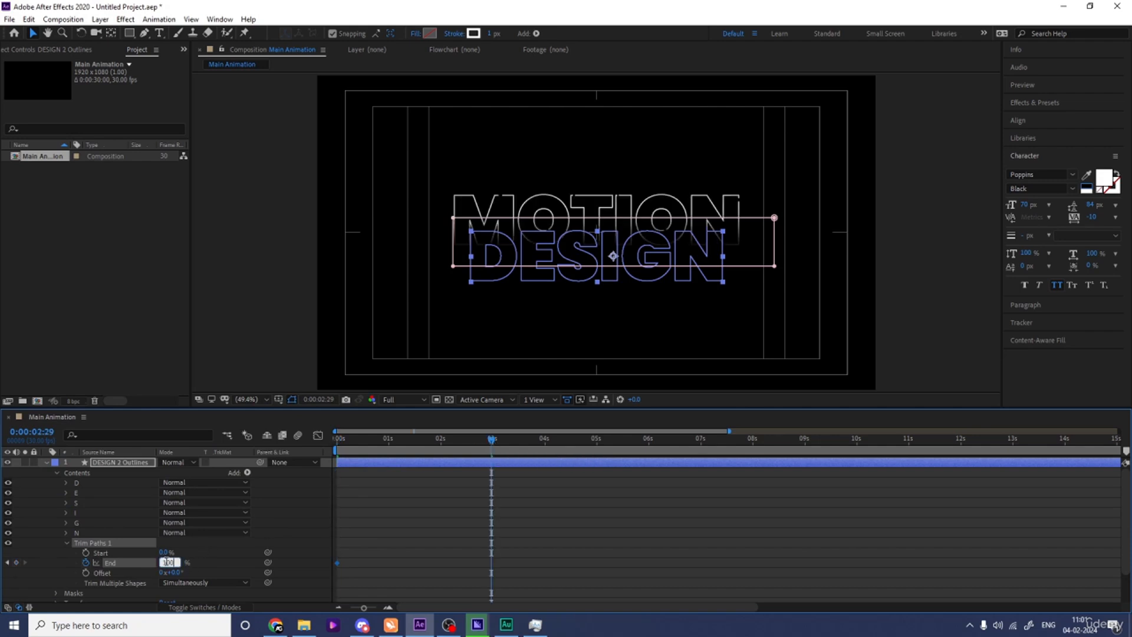
{"action": "type", "text": "100"}
{"action": "key", "text": "Return"}
Keyframe the DESIGN trim's Offset from 0 at the start to one full revolution at 0:00:02:29 and preview the animation.
{"action": "left_click_drag", "start_coordinate": [355, 441], "coordinate": [333, 442]}
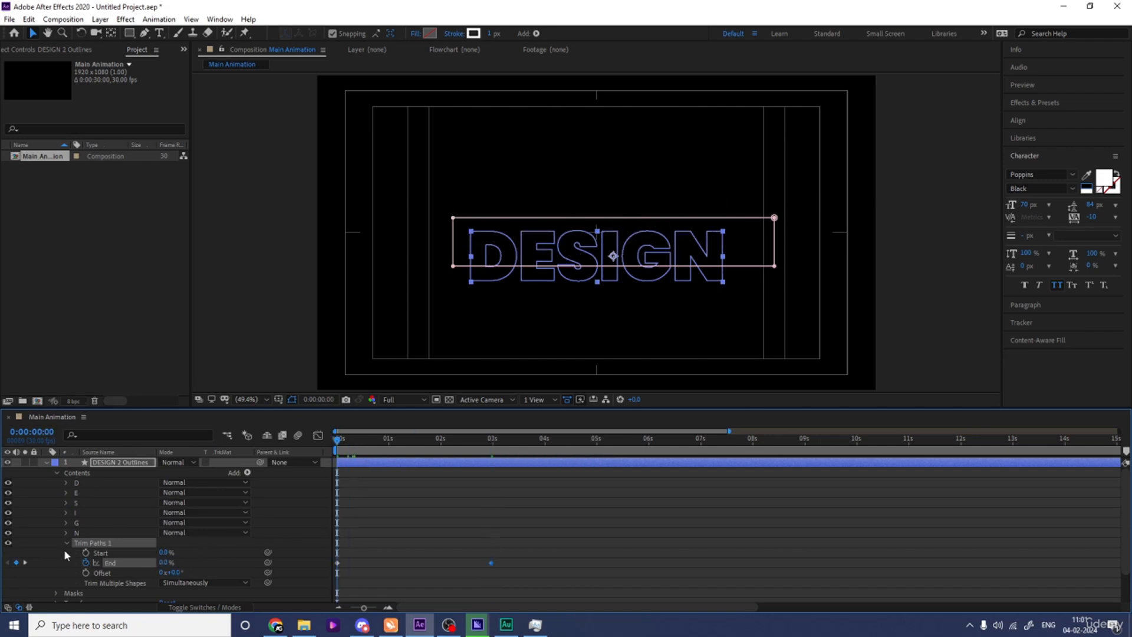
{"action": "left_click", "coordinate": [86, 572]}
{"action": "key", "text": "k"}
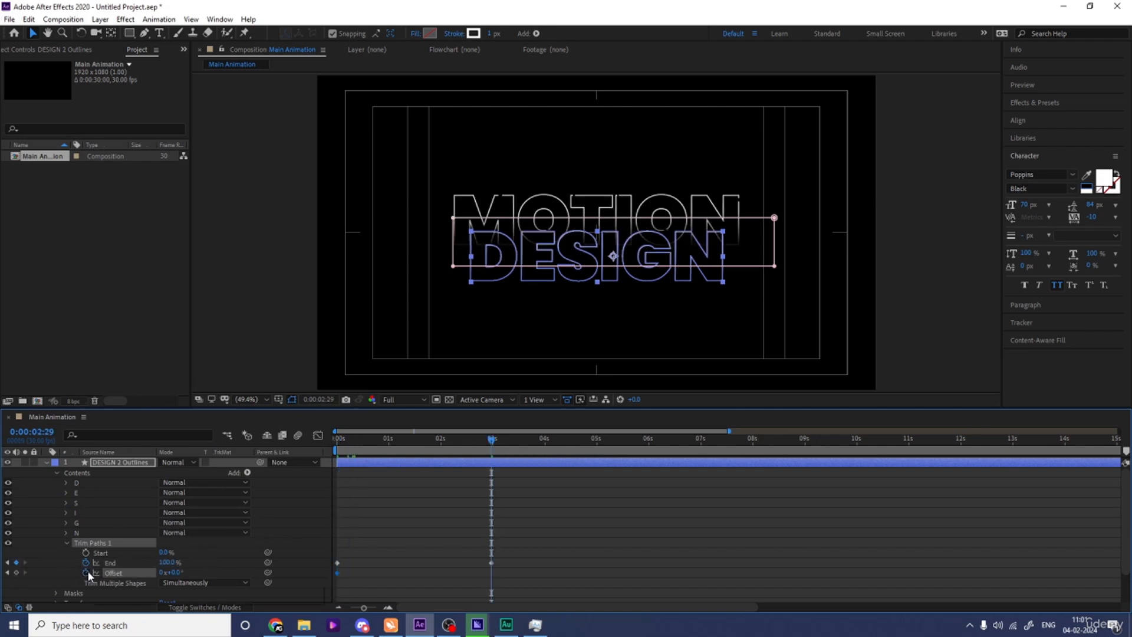
{"action": "left_click", "coordinate": [163, 573]}
{"action": "type", "text": "1"}
{"action": "key", "text": "Return"}
{"action": "key", "text": "Home"}
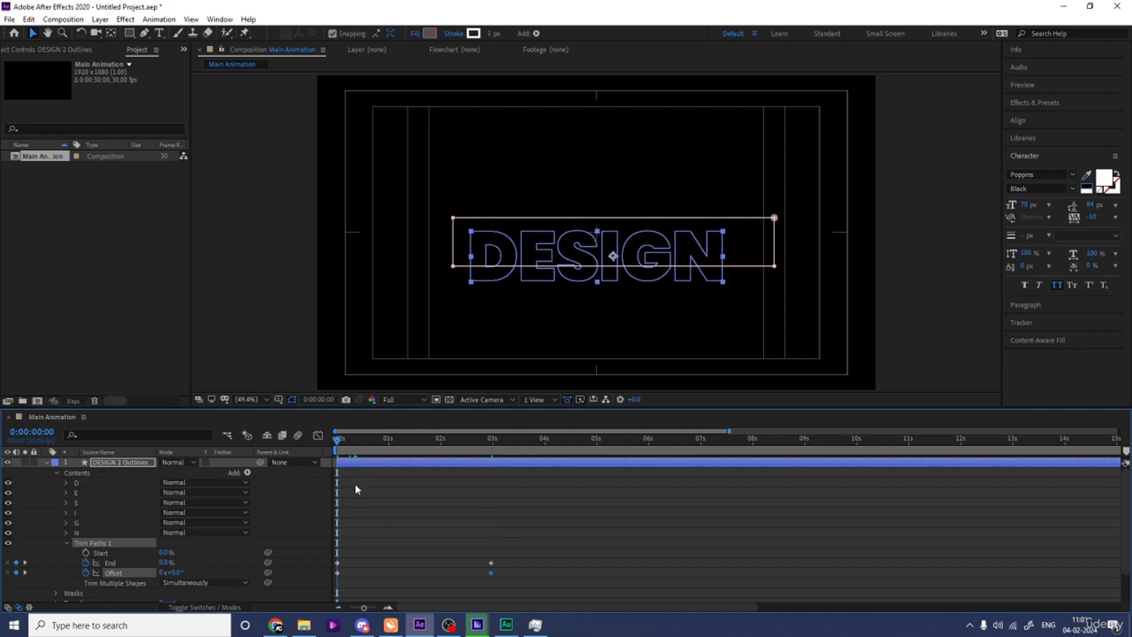
{"action": "key", "text": "space"}
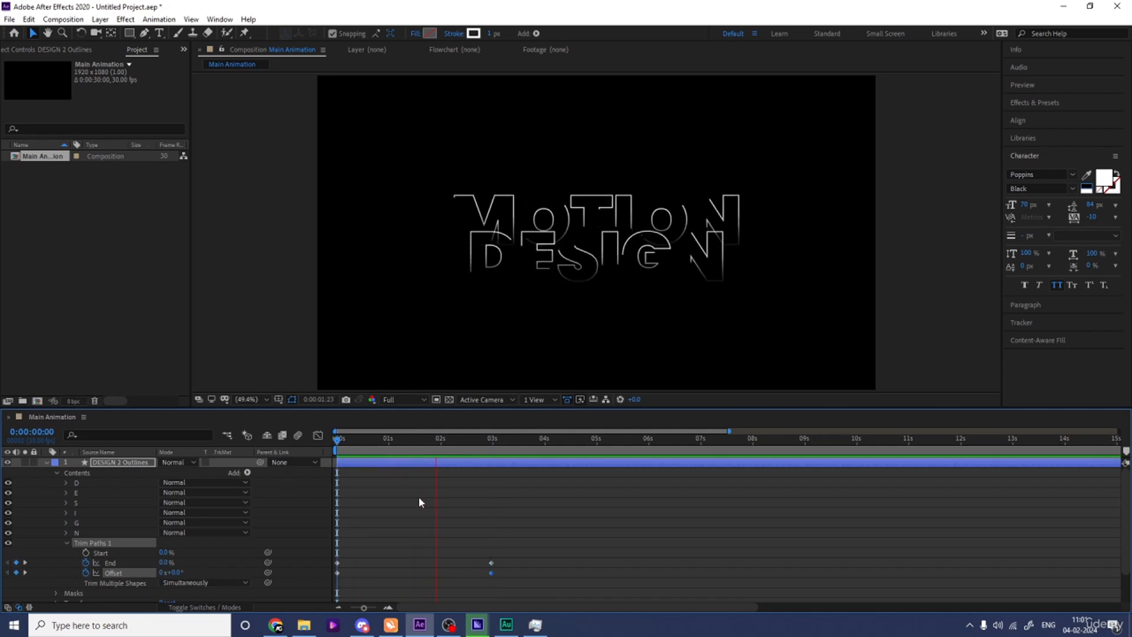
{"action": "key", "text": "space"}
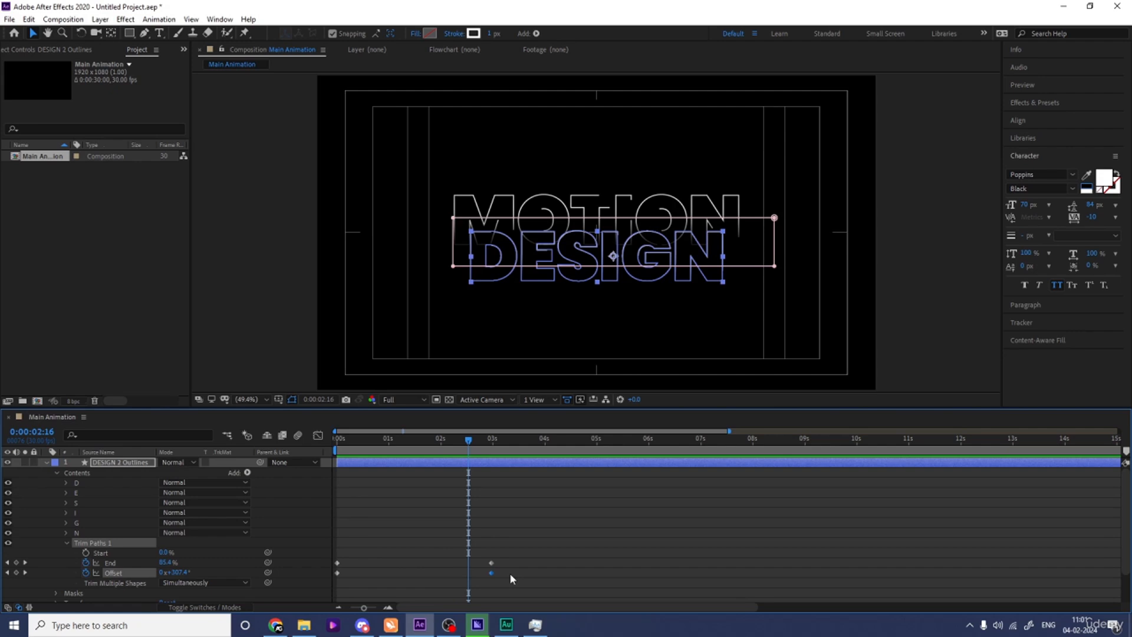
Time-reverse the two Offset keyframes of the DESIGN outlines' Trim Paths and preview the result.
{"action": "left_click_drag", "start_coordinate": [510, 573], "coordinate": [328, 586]}
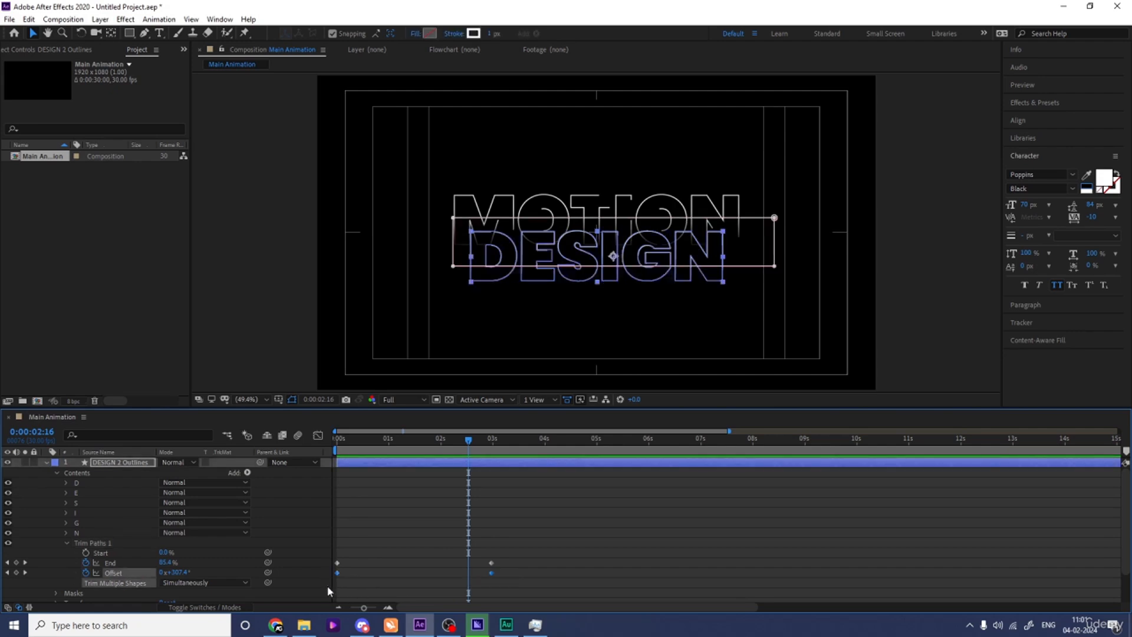
{"action": "right_click", "coordinate": [336, 571]}
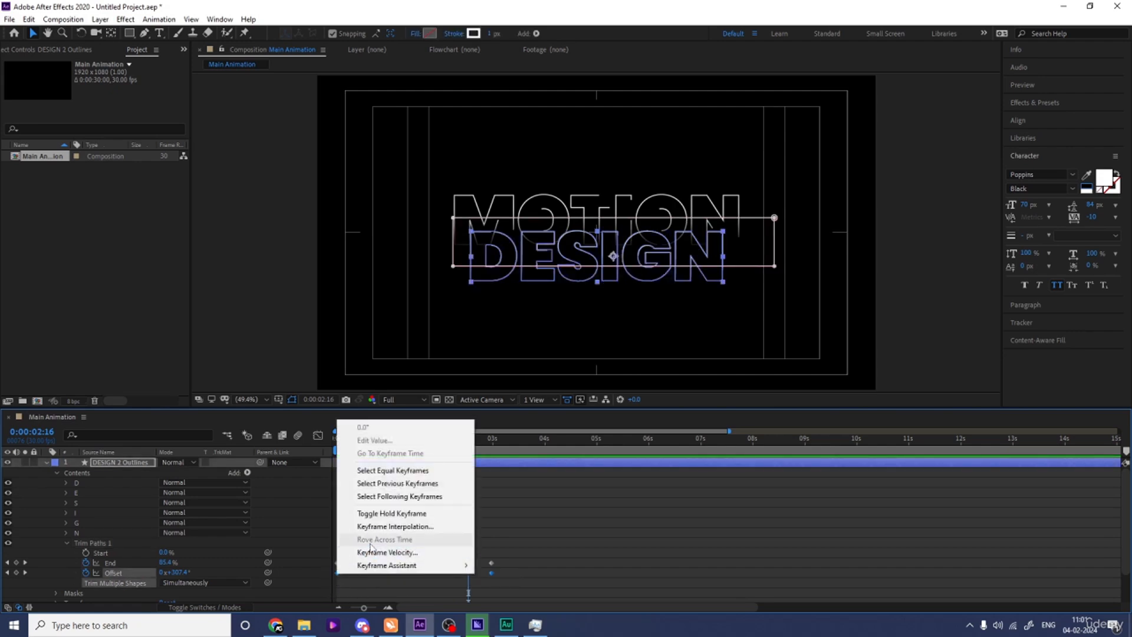
{"action": "mouse_move", "coordinate": [386, 574]}
{"action": "left_click", "coordinate": [531, 564]}
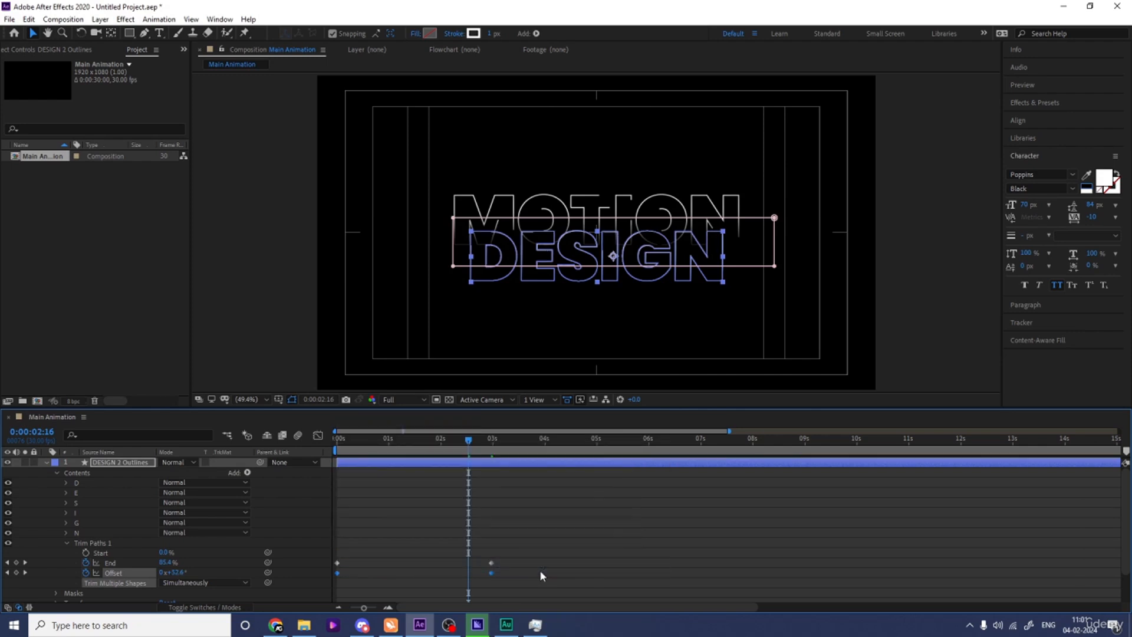
{"action": "left_click_drag", "start_coordinate": [380, 450], "coordinate": [281, 440]}
{"action": "key", "text": "space"}
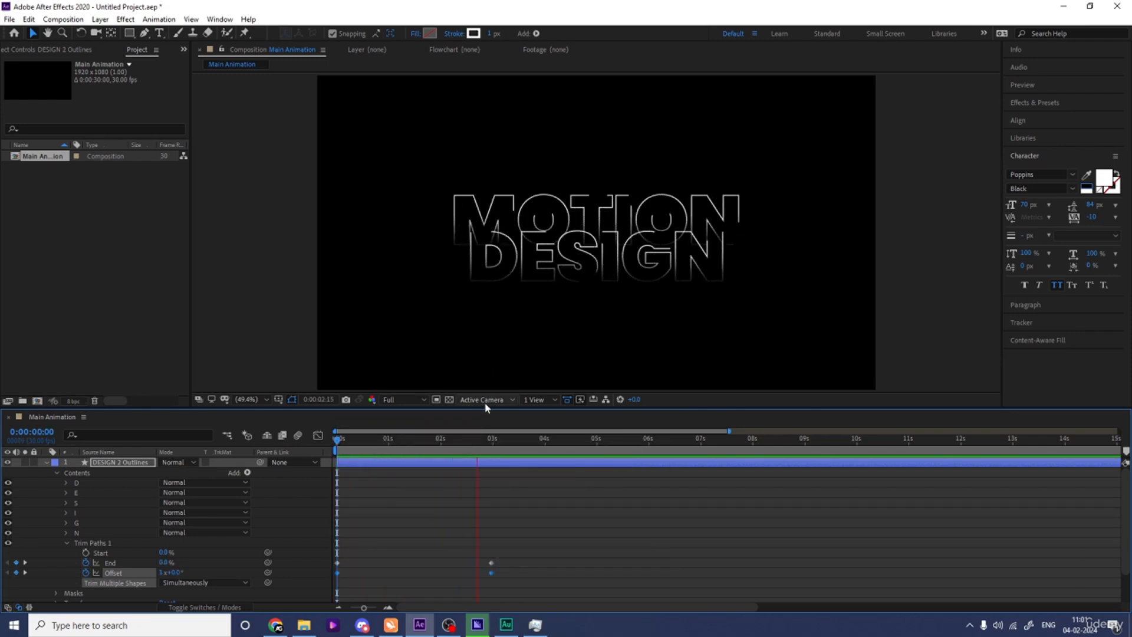
{"action": "key", "text": "space"}
{"action": "left_click", "coordinate": [508, 518]}
Set the DESIGN trim's Offset to two full revolutions at the start of the timeline and preview it.
{"action": "key", "text": "Home"}
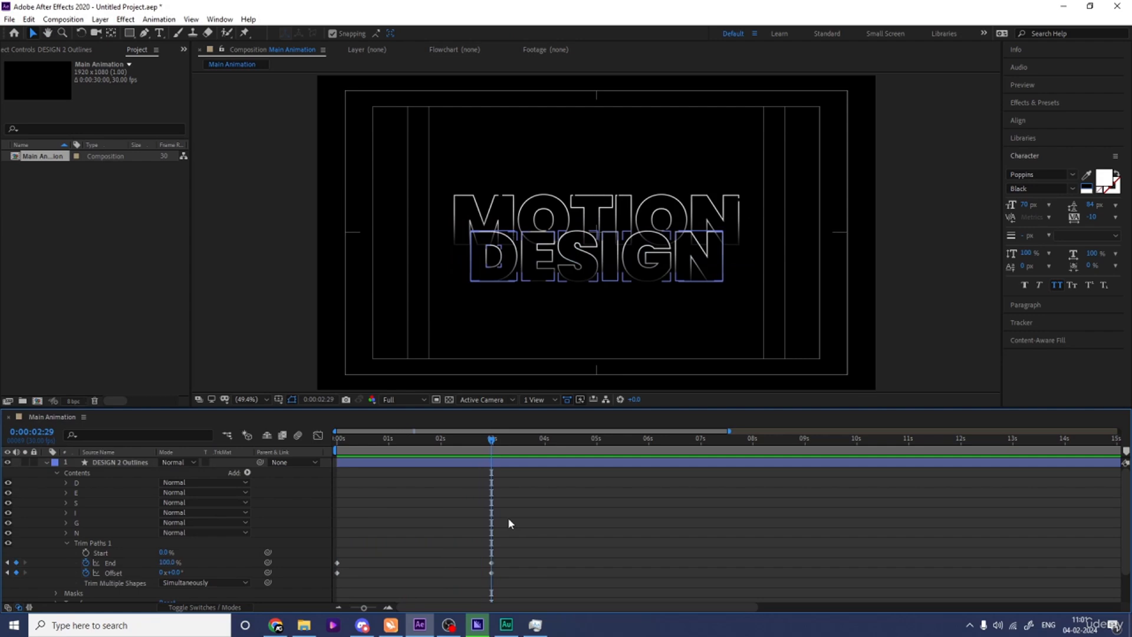
{"action": "left_click", "coordinate": [163, 573]}
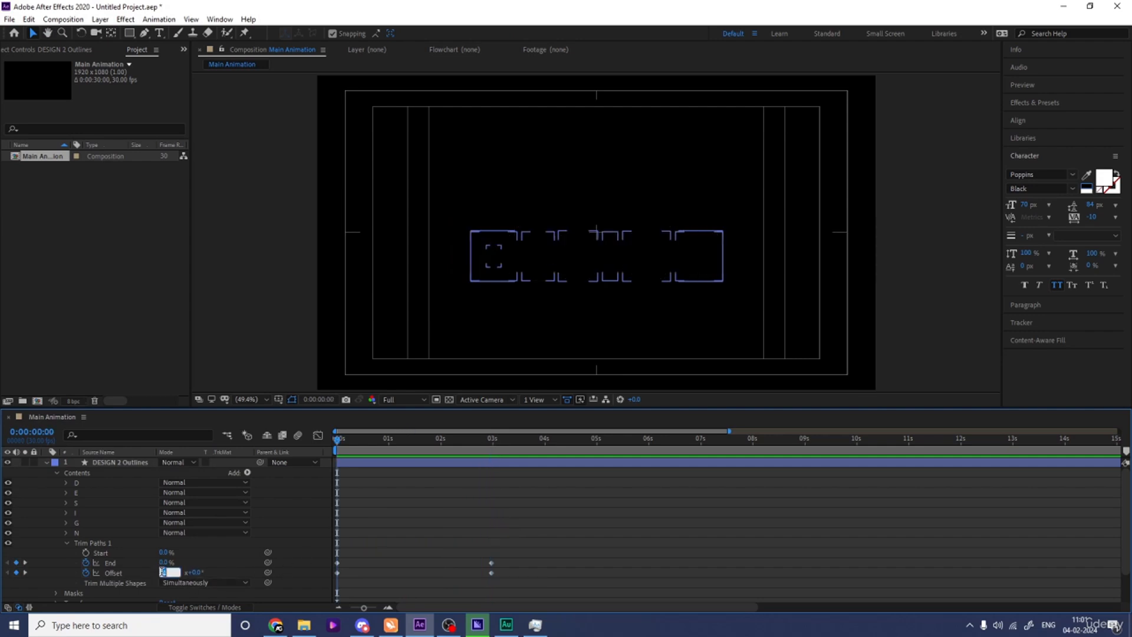
{"action": "type", "text": "2"}
{"action": "key", "text": "Return"}
{"action": "key", "text": "space"}
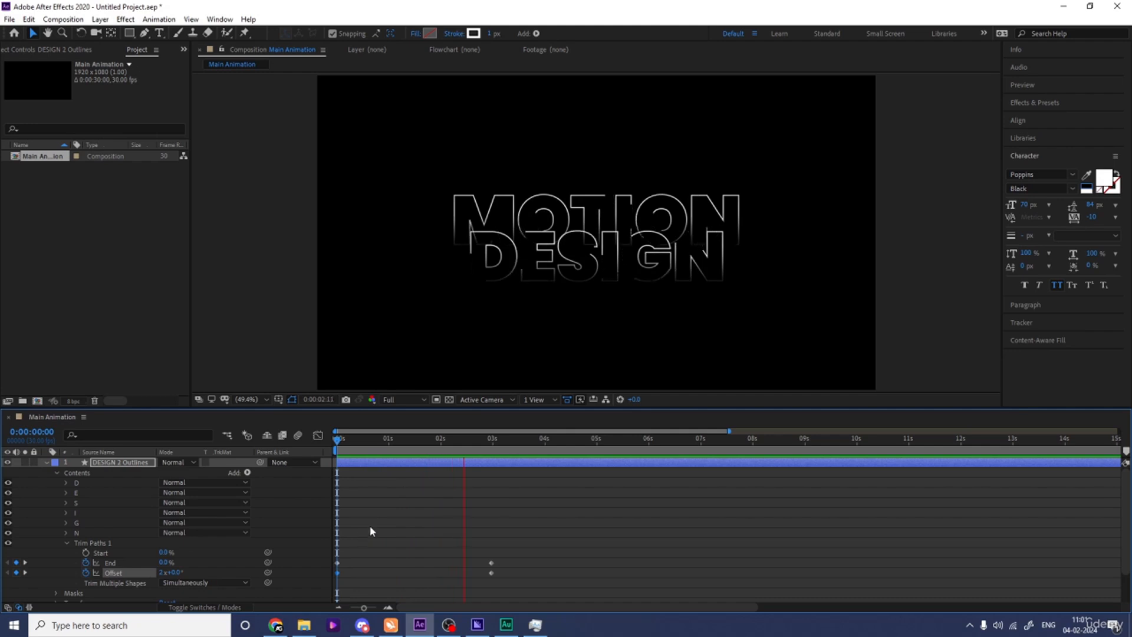
{"action": "key", "text": "space"}
Collapse the layer properties and make the DESIGN and MOTION text layers visible.
{"action": "left_click", "coordinate": [416, 532]}
{"action": "key", "text": "u"}
{"action": "key", "text": "u"}
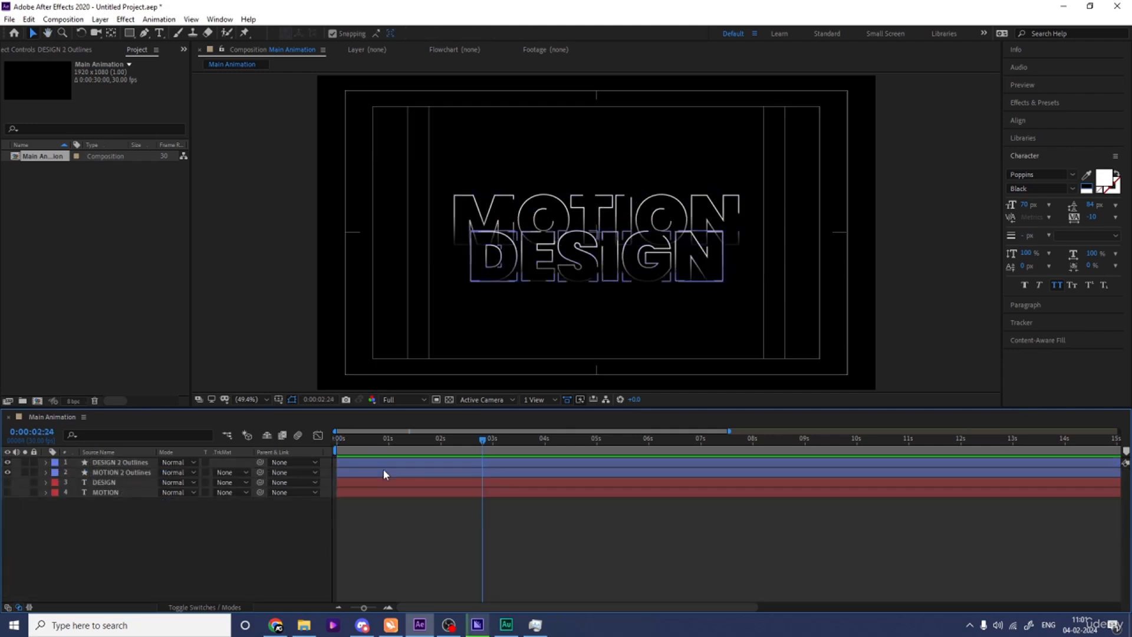
{"action": "left_click", "coordinate": [344, 517]}
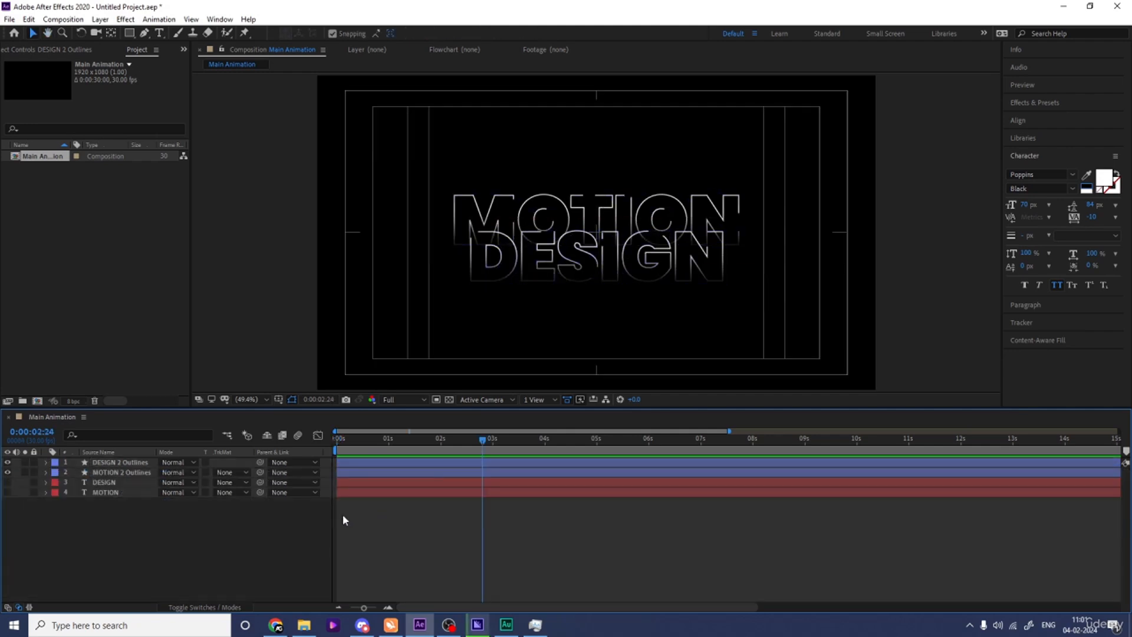
{"action": "left_click", "coordinate": [104, 481]}
{"action": "left_click", "coordinate": [104, 491], "text": "shift"}
{"action": "left_click_drag", "start_coordinate": [8, 491], "coordinate": [8, 486]}
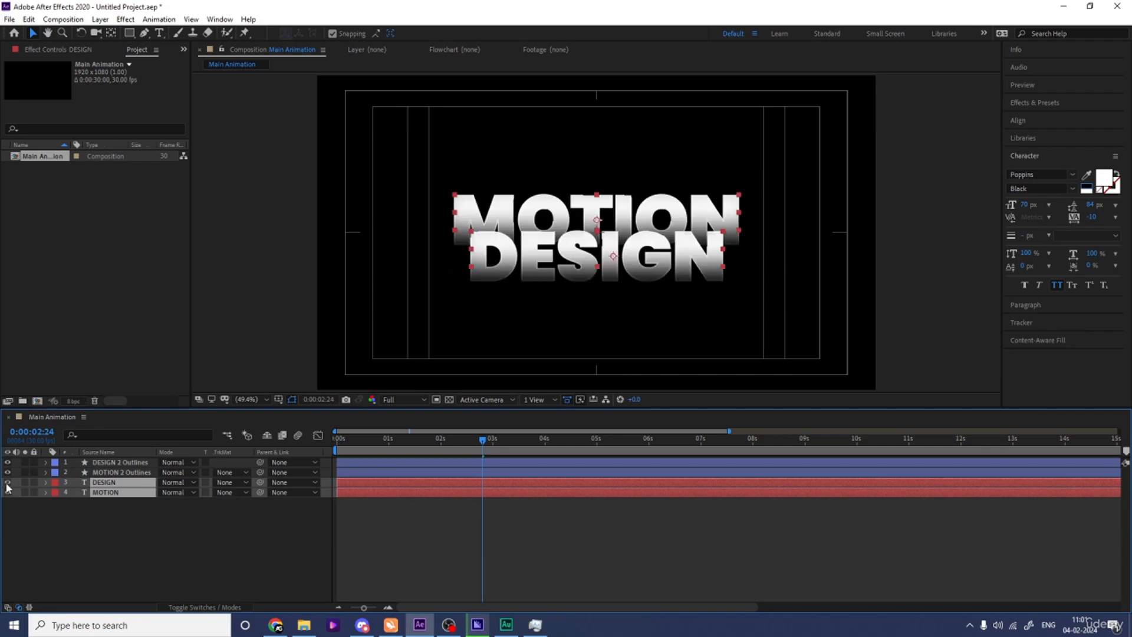
{"action": "left_click", "coordinate": [103, 511]}
{"action": "key", "text": "space"}
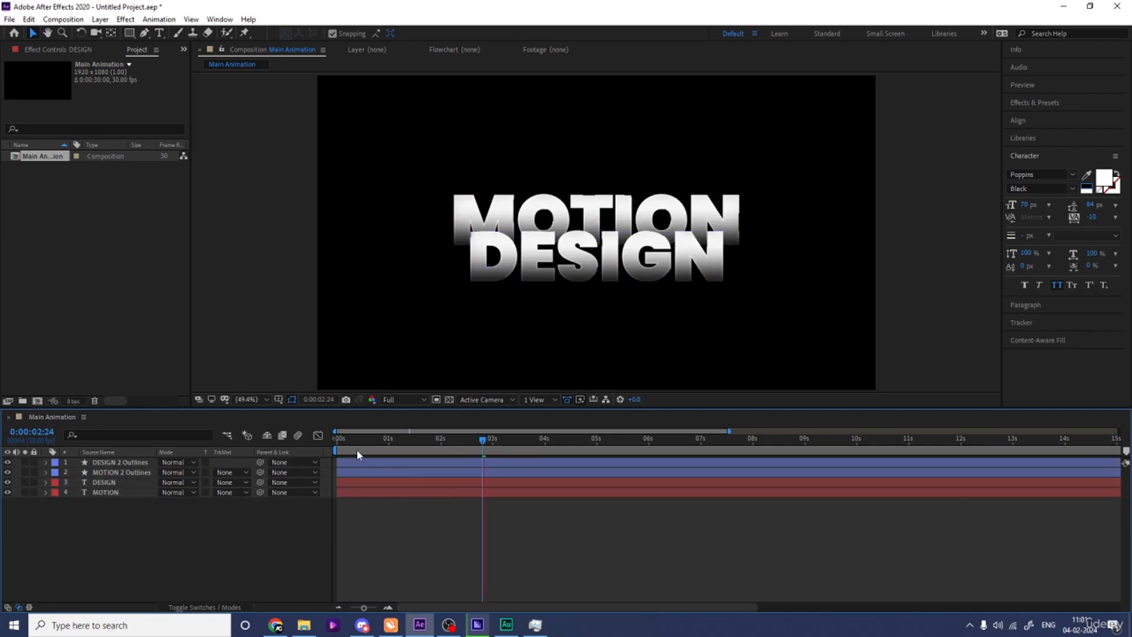
Move the DESIGN and MOTION text layers above both outline layers in the stack and preview the composition.
{"action": "left_click_drag", "start_coordinate": [377, 443], "coordinate": [322, 451]}
{"action": "left_click", "coordinate": [105, 493]}
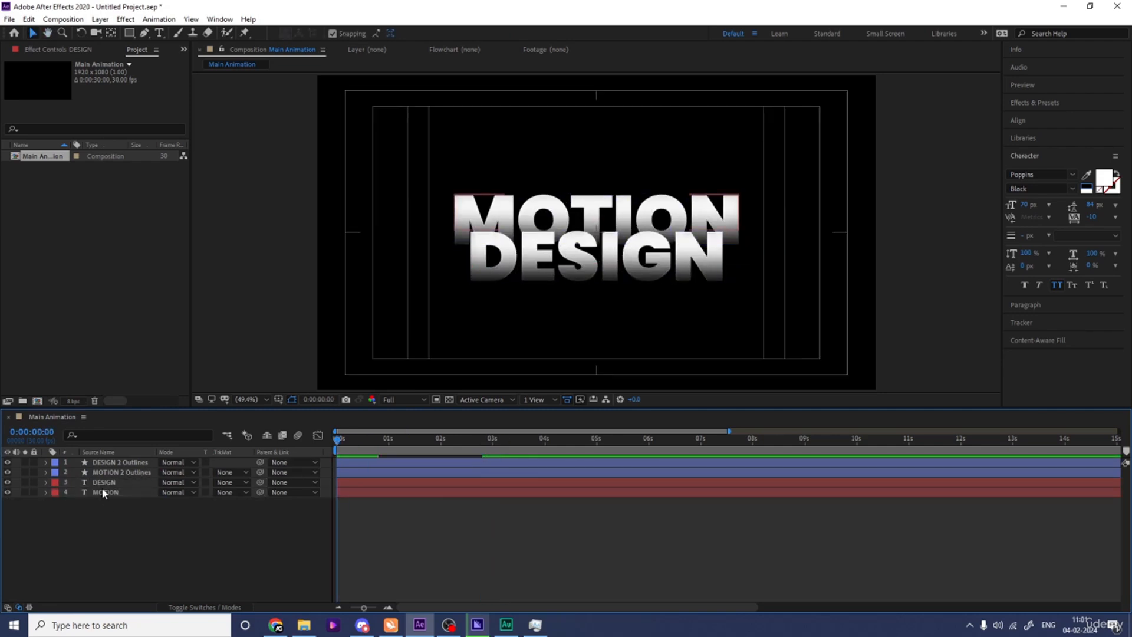
{"action": "left_click", "coordinate": [102, 483]}
{"action": "left_click", "coordinate": [108, 493], "text": "shift"}
{"action": "left_click_drag", "start_coordinate": [104, 481], "coordinate": [103, 459]}
{"action": "key", "text": "space"}
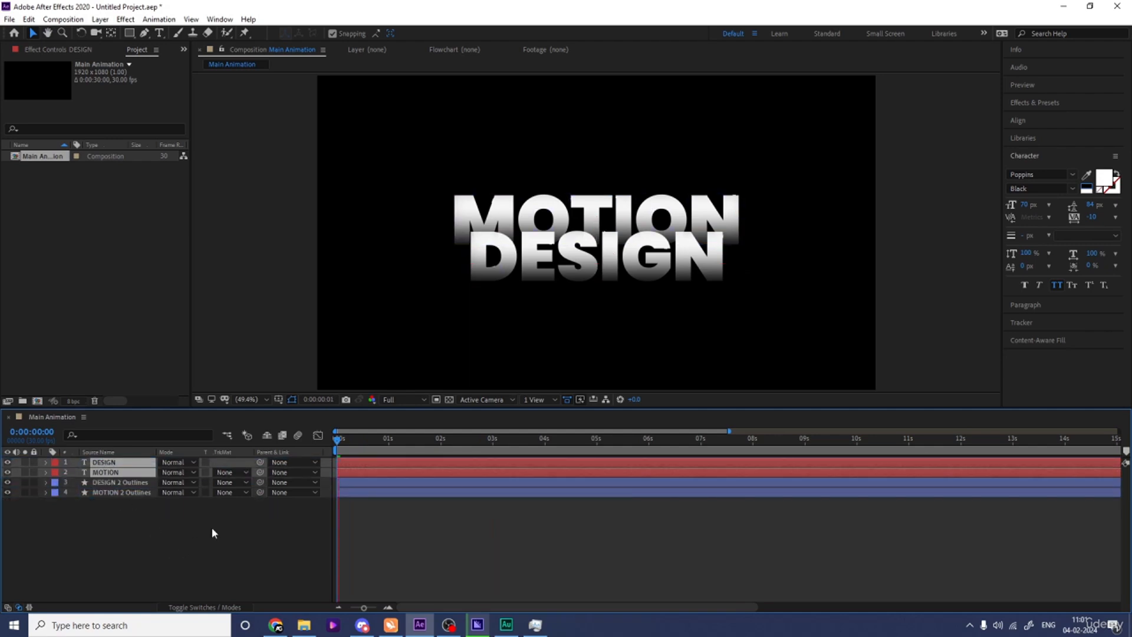
{"action": "key", "text": "space"}
Solo the DESIGN text layer and add an Opacity text animator to it.
{"action": "left_click_drag", "start_coordinate": [353, 439], "coordinate": [131, 441]}
{"action": "left_click", "coordinate": [110, 528]}
{"action": "left_click", "coordinate": [105, 473]}
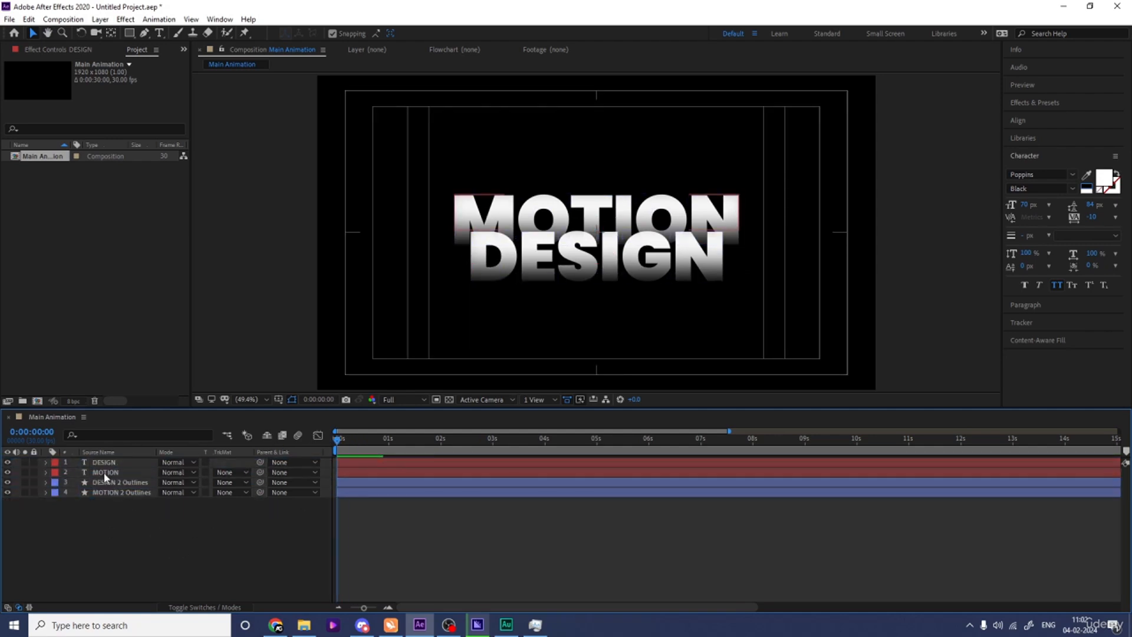
{"action": "left_click", "coordinate": [51, 463]}
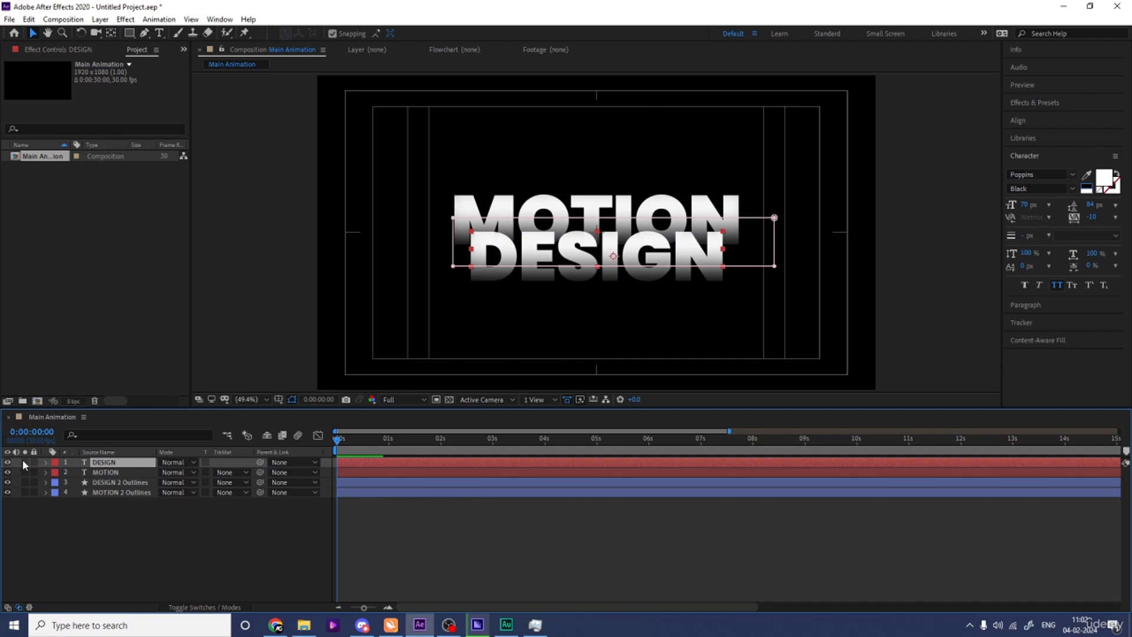
{"action": "left_click", "coordinate": [24, 462]}
{"action": "left_click", "coordinate": [46, 463]}
{"action": "left_click", "coordinate": [247, 472]}
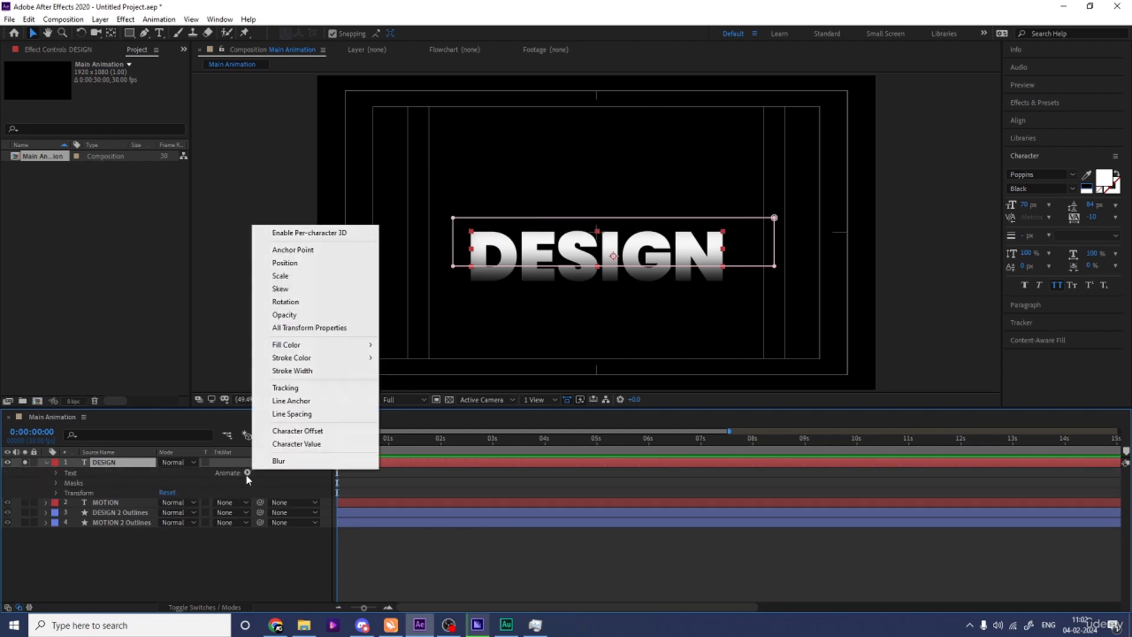
{"action": "left_click", "coordinate": [289, 314]}
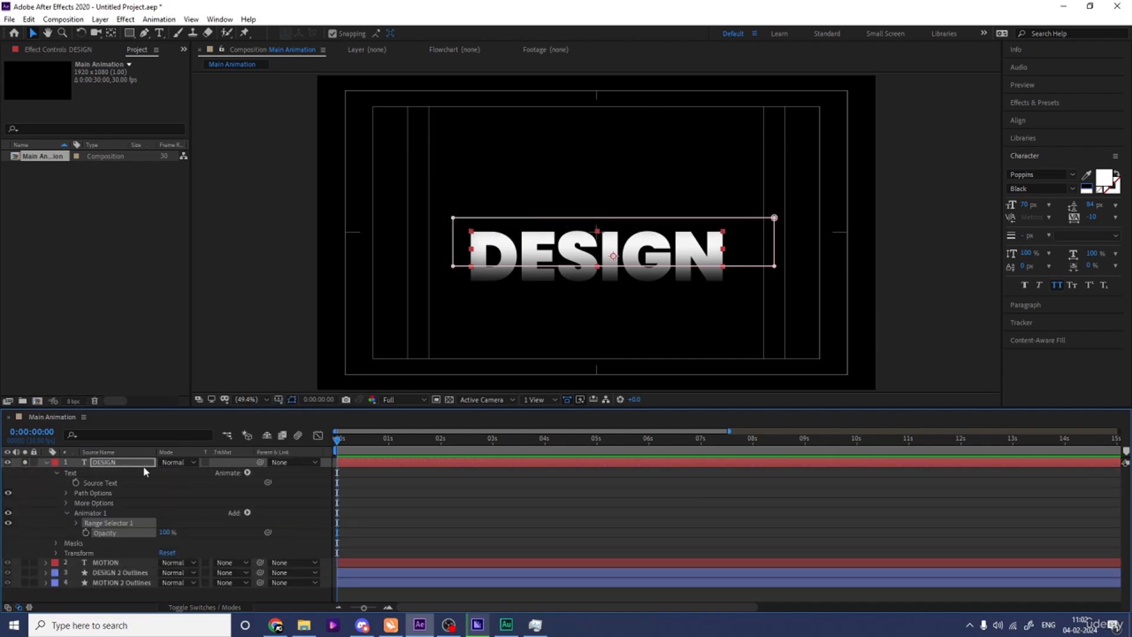
Set the End of the DESIGN animator's Range Selector to 0% and keyframe it at the start of the timeline.
{"action": "left_click", "coordinate": [75, 523]}
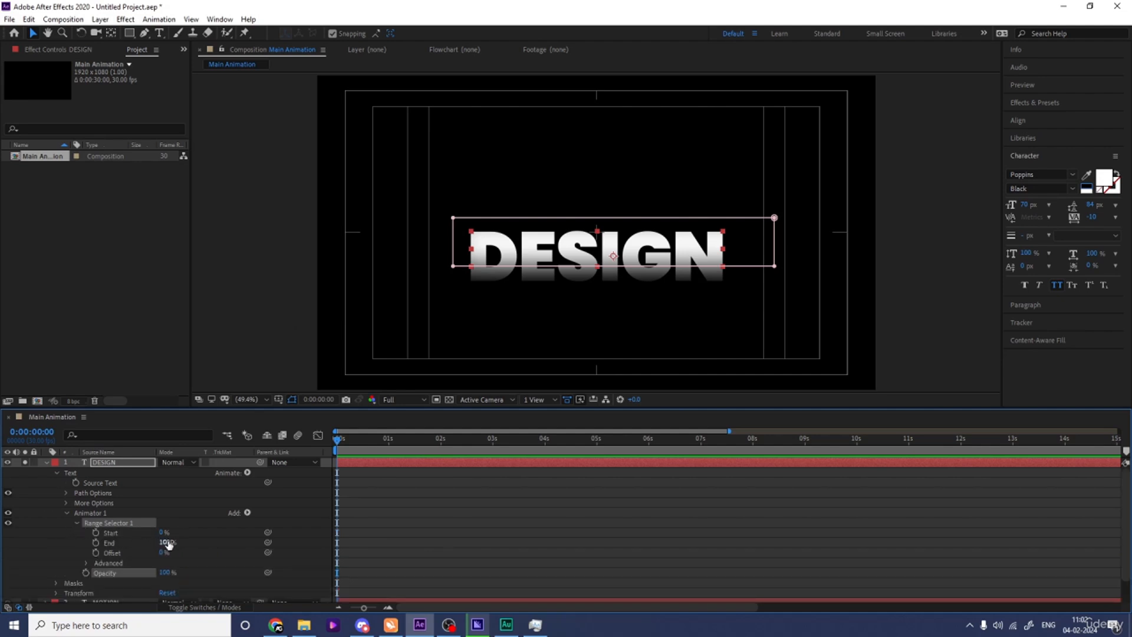
{"action": "left_click_drag", "start_coordinate": [168, 544], "coordinate": [80, 541]}
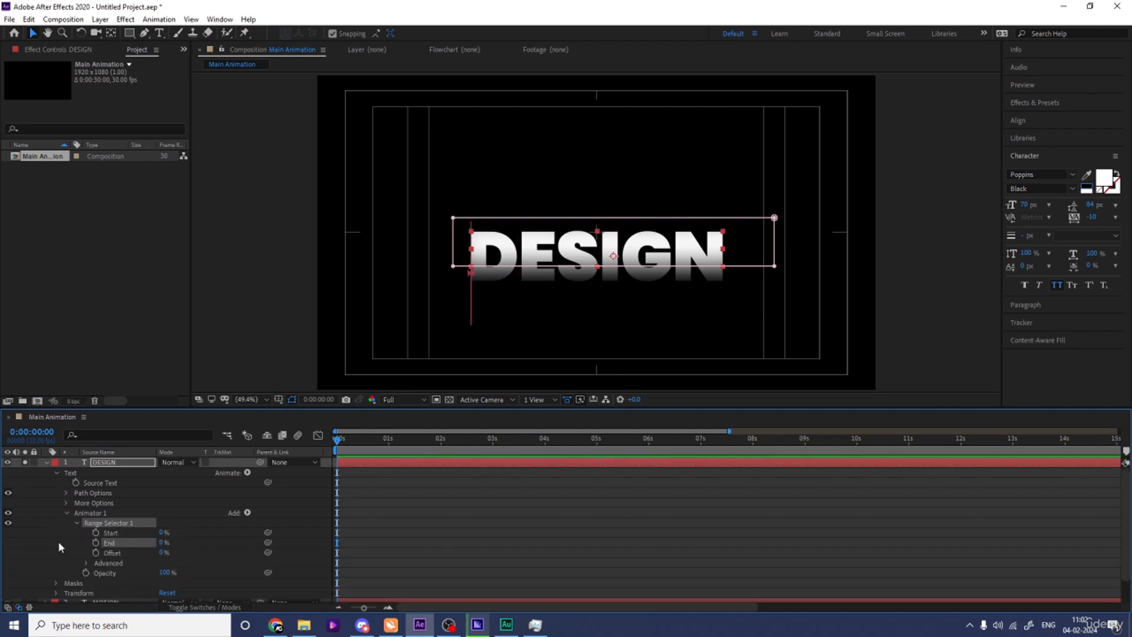
{"action": "left_click", "coordinate": [96, 542]}
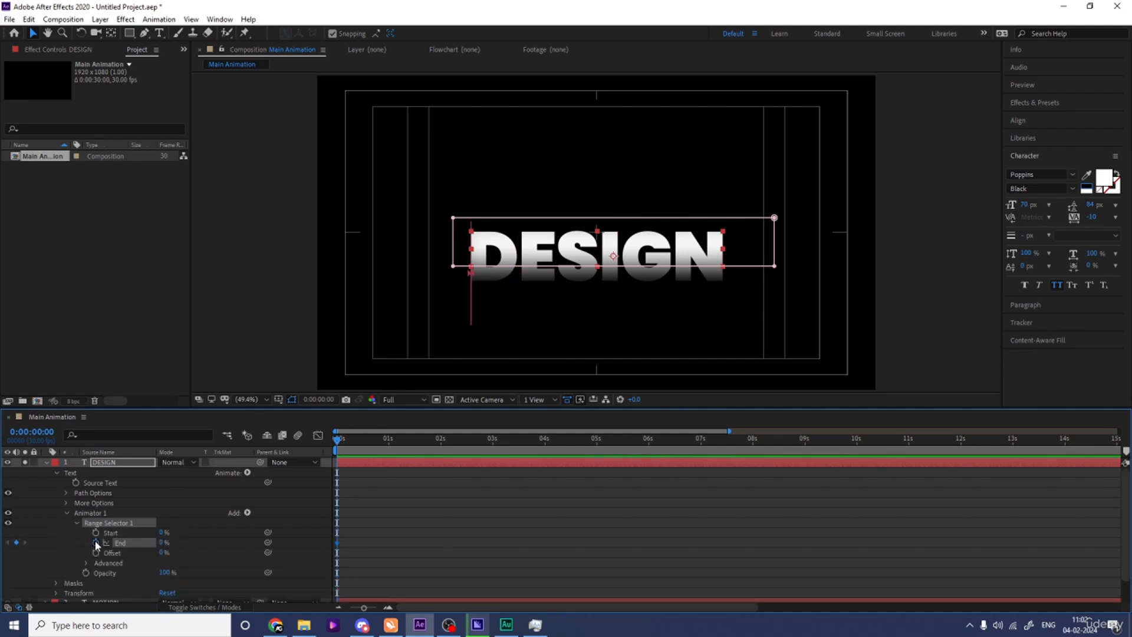
Keyframe the Range Selector's End at 100% at 2 seconds, set the animator's Opacity to 0%, and preview the text.
{"action": "left_click", "coordinate": [441, 439]}
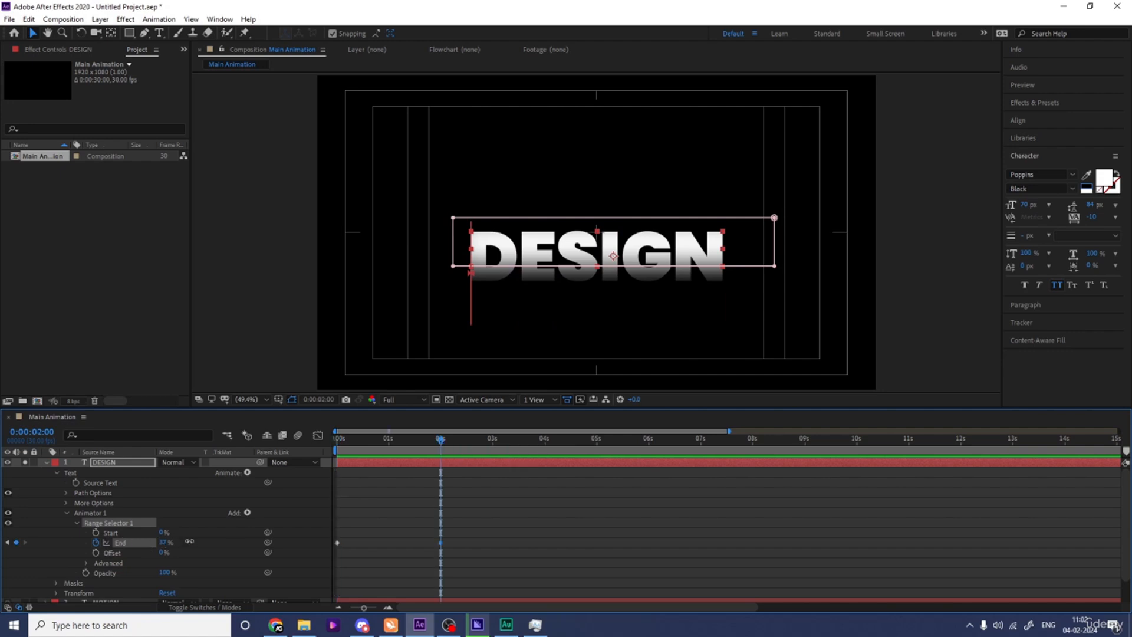
{"action": "left_click_drag", "start_coordinate": [164, 543], "coordinate": [101, 573]}
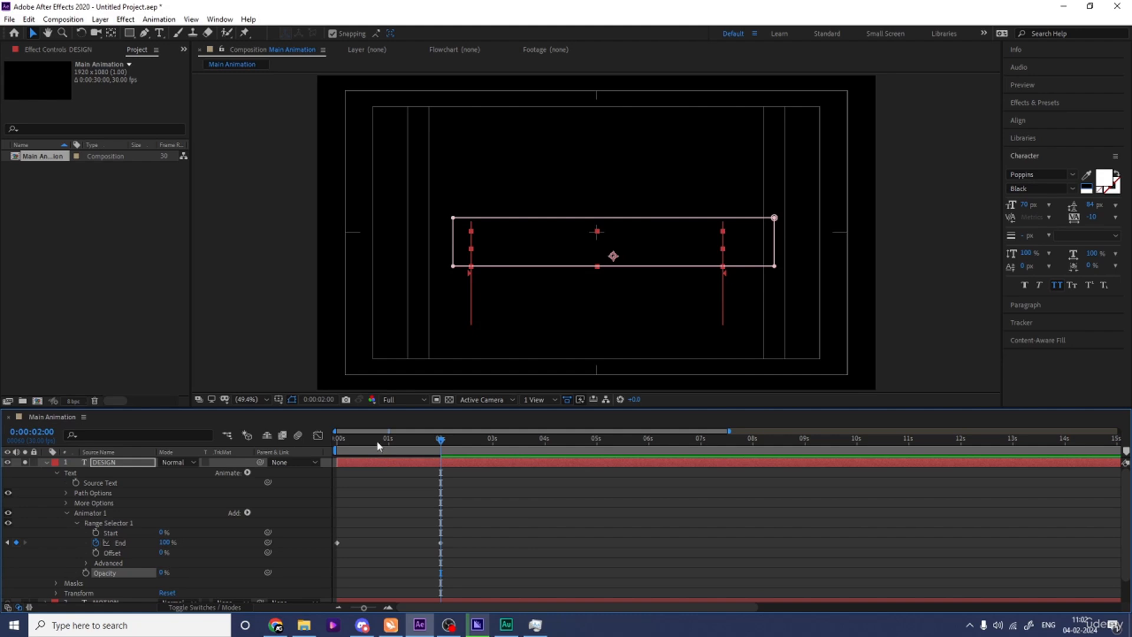
{"action": "key", "text": "space"}
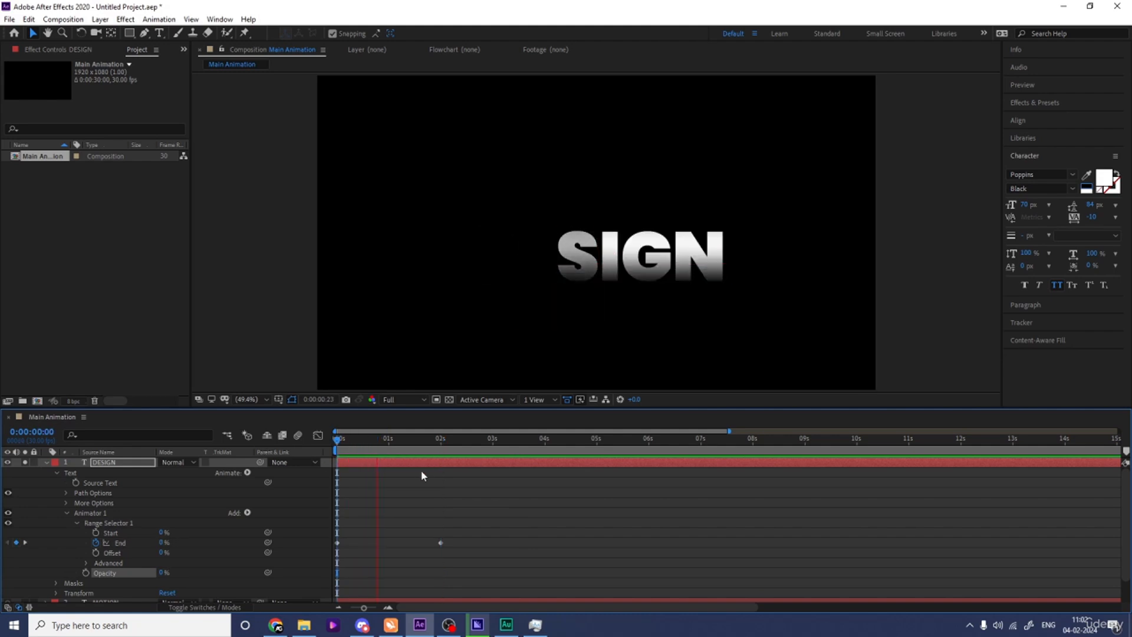
{"action": "key", "text": "space"}
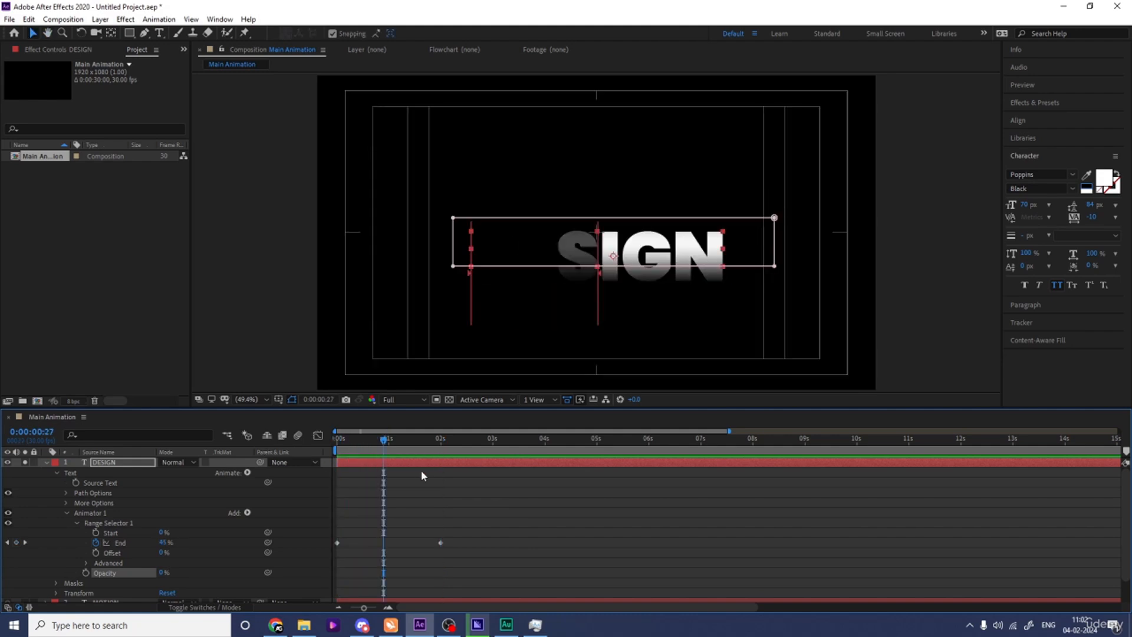
Time-reverse the Range Selector's End keyframes so the DESIGN letters fade in, and preview the reveal.
{"action": "key", "text": "Home"}
{"action": "left_click_drag", "start_coordinate": [471, 546], "coordinate": [333, 526]}
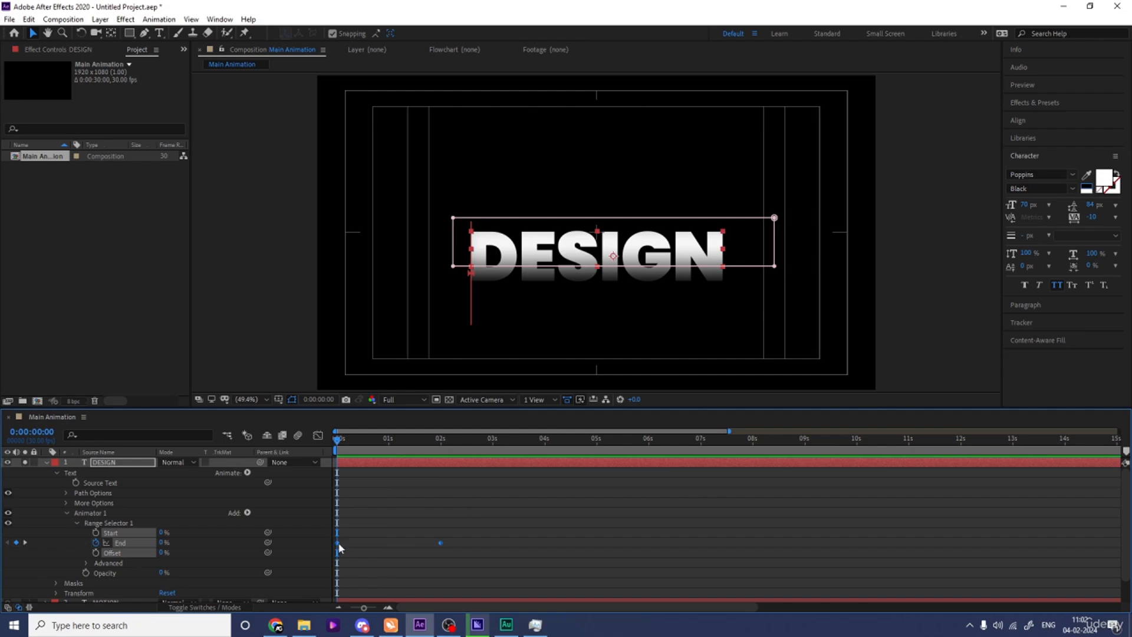
{"action": "right_click", "coordinate": [339, 548]}
{"action": "mouse_move", "coordinate": [377, 533]}
{"action": "left_click", "coordinate": [522, 533]}
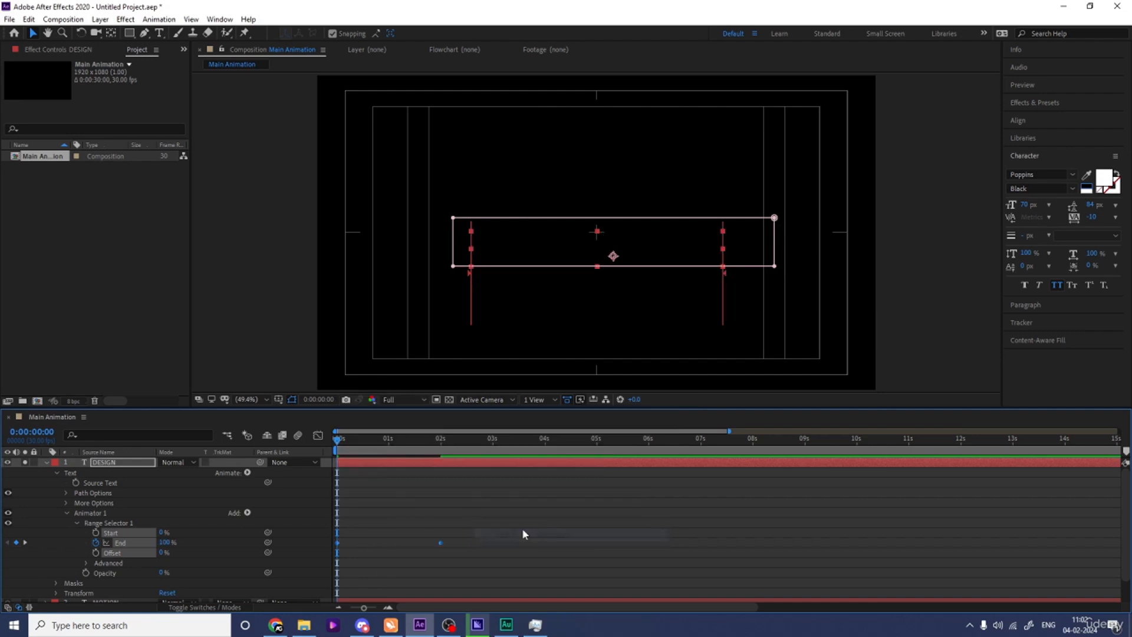
{"action": "key", "text": "space"}
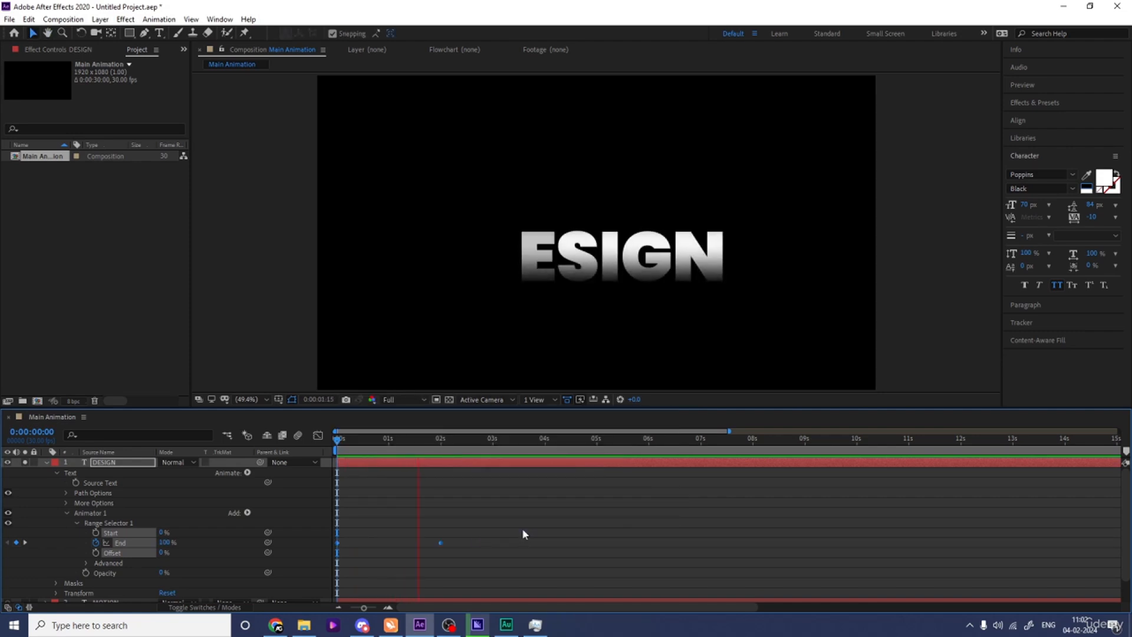
{"action": "key", "text": "space"}
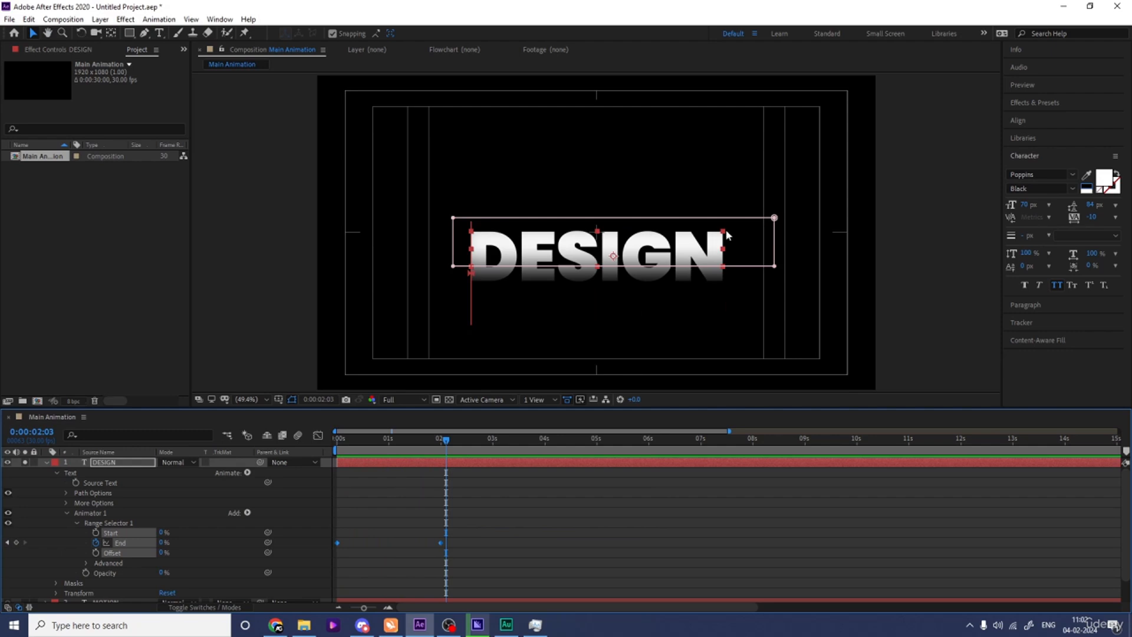
{"action": "key", "text": "j"}
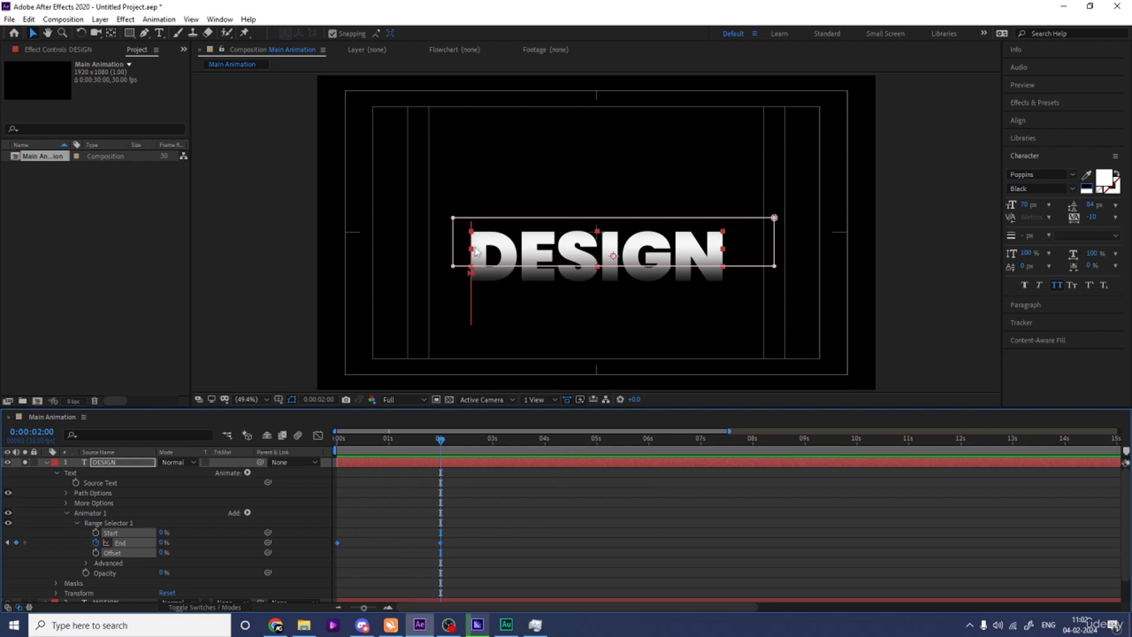
Turn on Randomize Order in the DESIGN Range Selector's Advanced settings and preview the letter reveal from the start.
{"action": "key", "text": "j"}
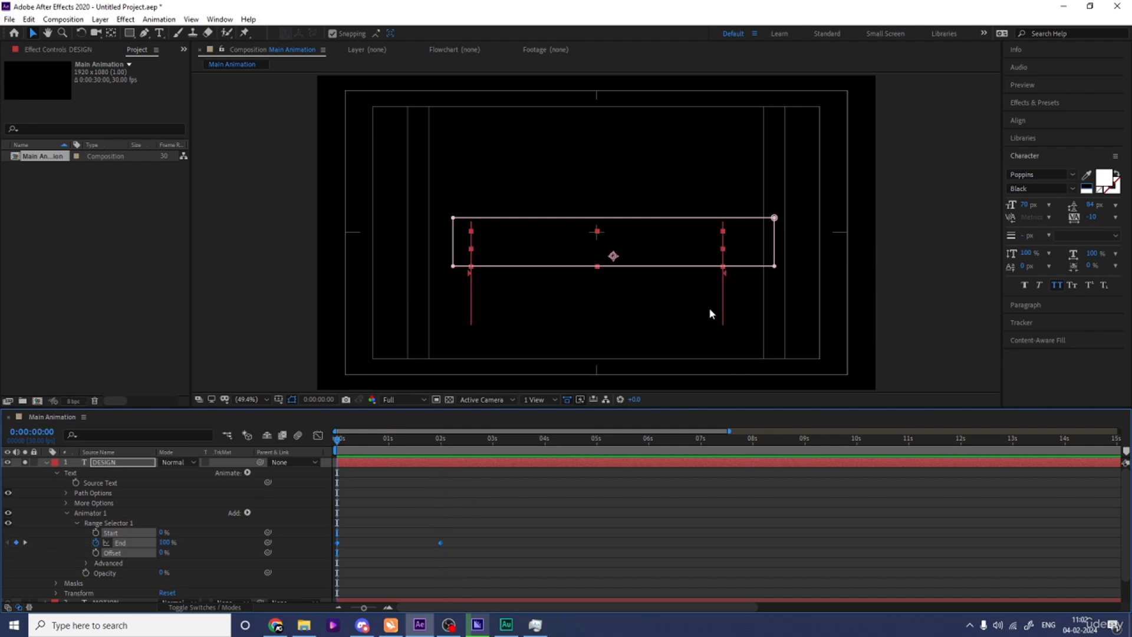
{"action": "key", "text": "space"}
{"action": "key", "text": "space"}
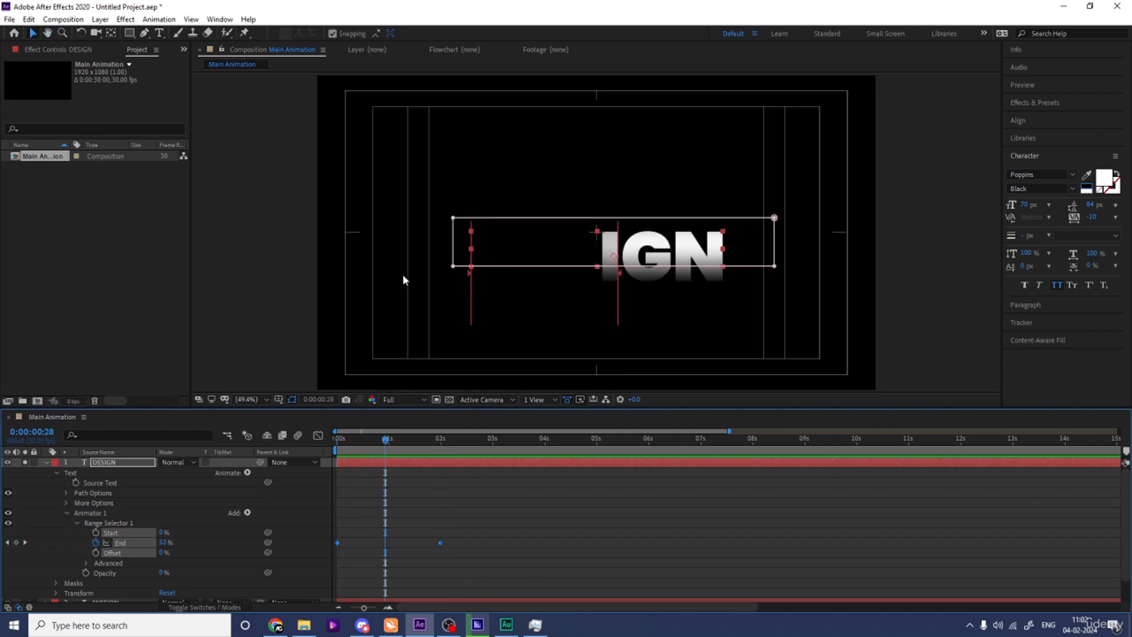
{"action": "left_click_drag", "start_coordinate": [366, 446], "coordinate": [337, 446]}
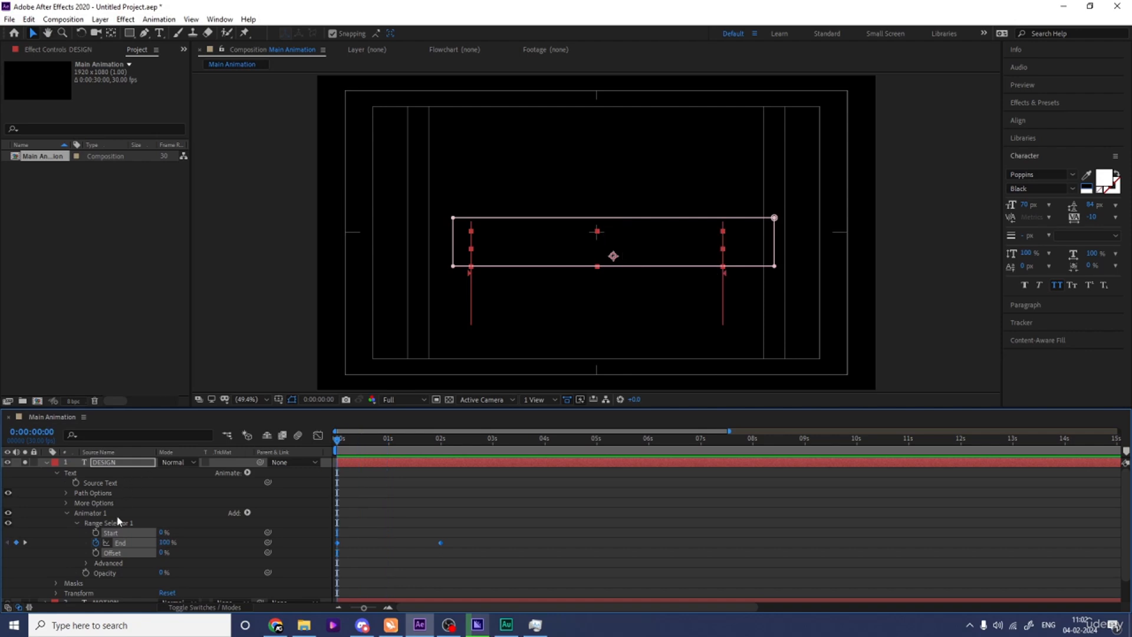
{"action": "left_click", "coordinate": [86, 564]}
{"action": "scroll", "coordinate": [118, 587], "scroll_direction": "down", "scroll_amount": 3}
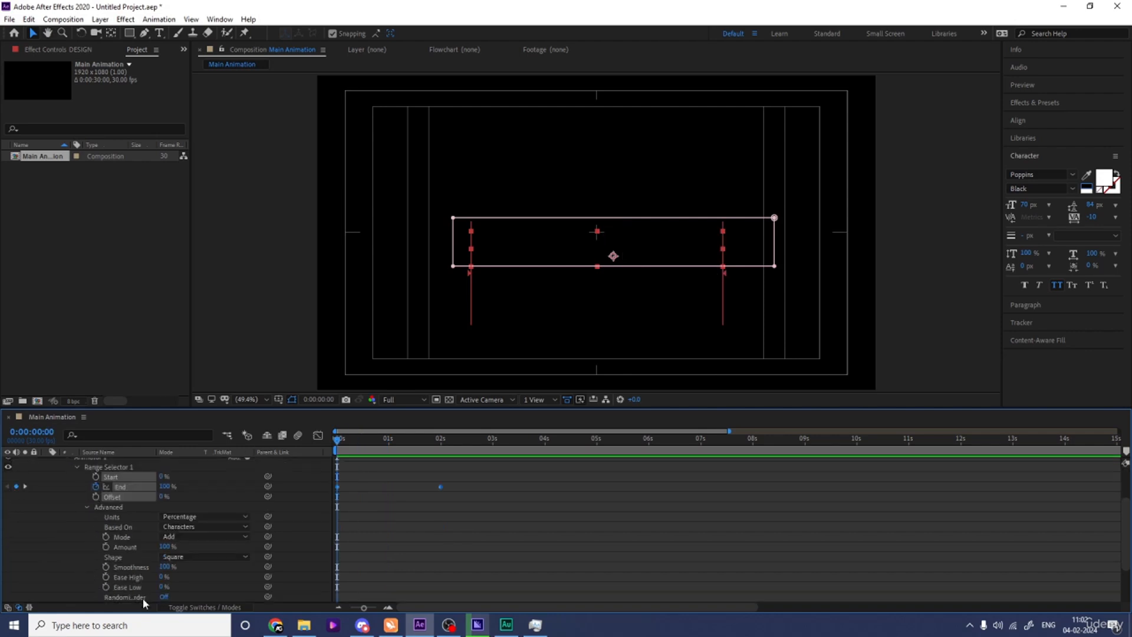
{"action": "left_click", "coordinate": [164, 596]}
{"action": "scroll", "coordinate": [177, 589], "scroll_direction": "down", "scroll_amount": 1}
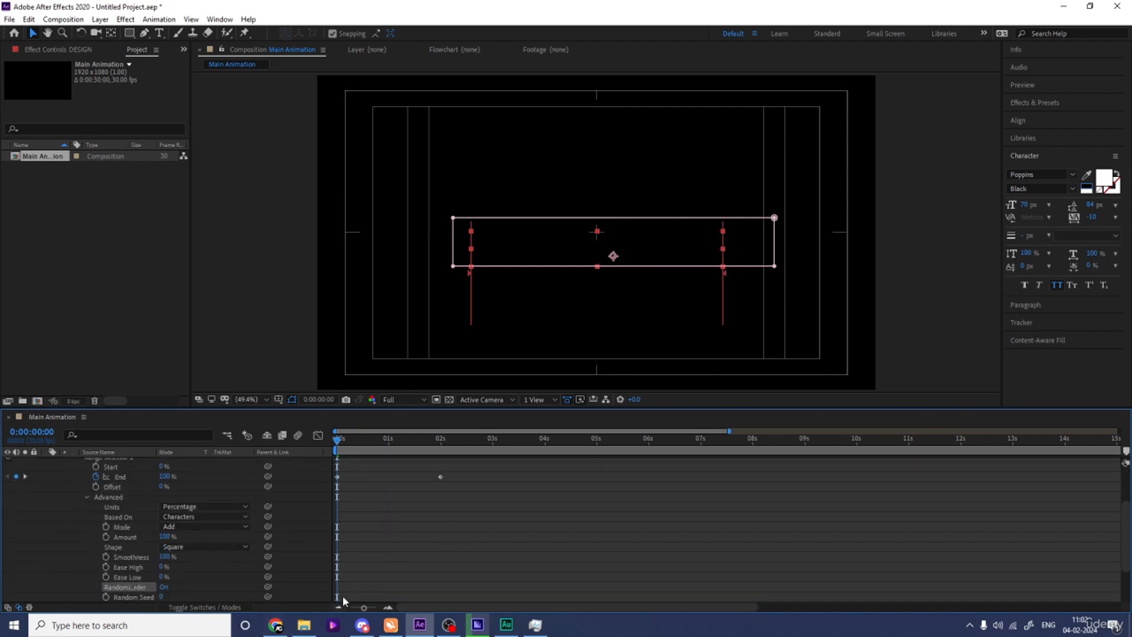
{"action": "key", "text": "space"}
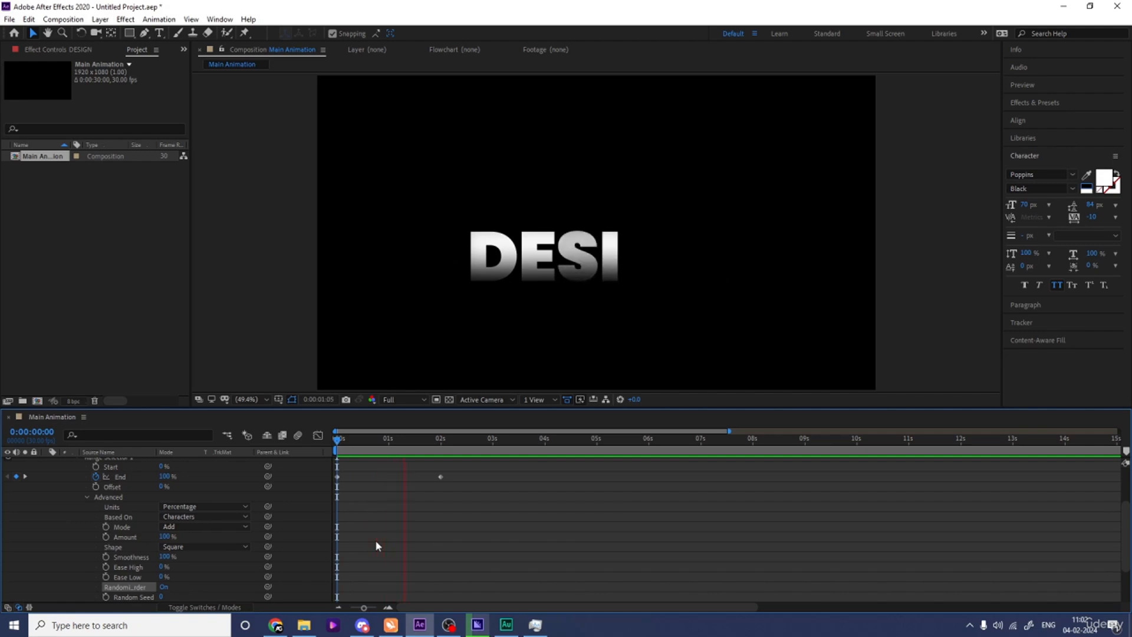
{"action": "key", "text": "space"}
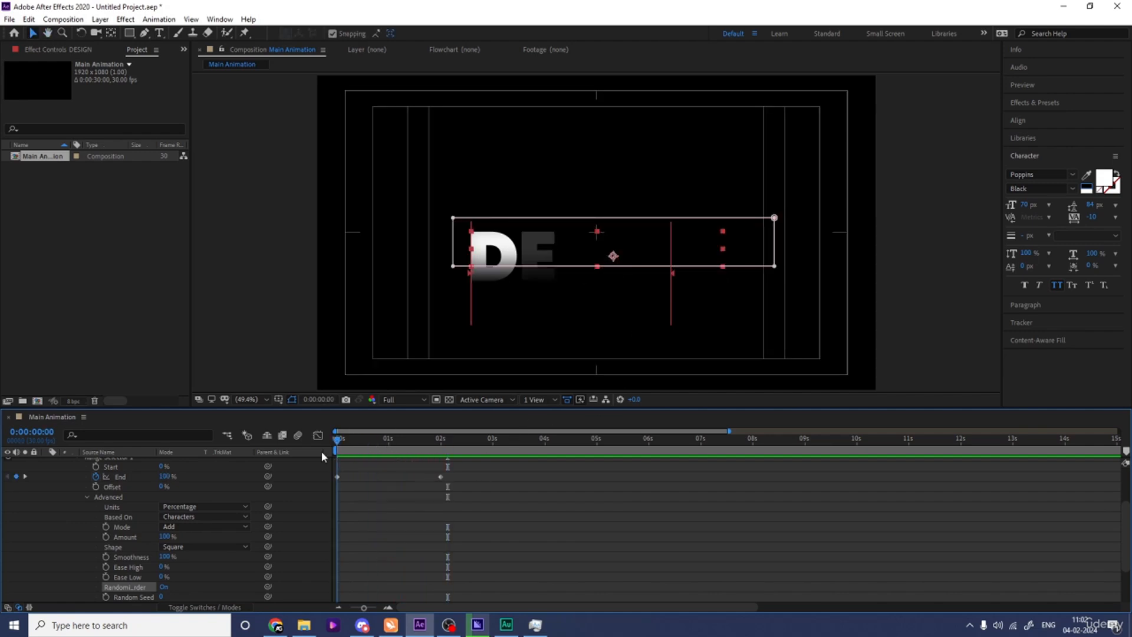
Reshape the speed curve between the DESIGN Range Selector's two End keyframes for a stronger ease, and preview the reveal.
{"action": "left_click_drag", "start_coordinate": [521, 495], "coordinate": [269, 456]}
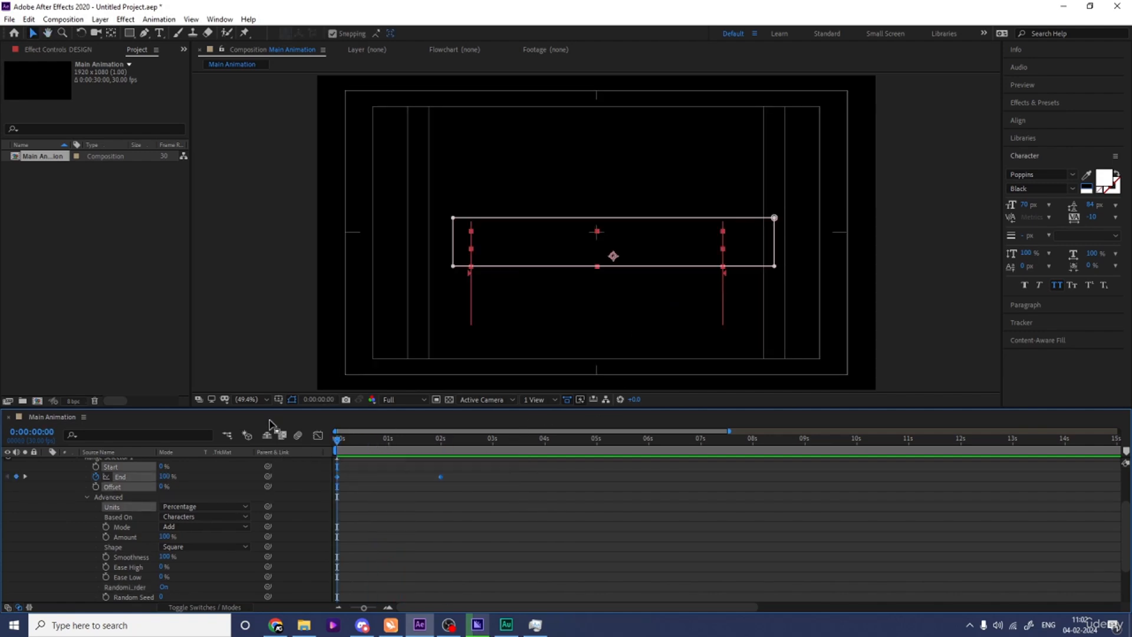
{"action": "left_click", "coordinate": [318, 436]}
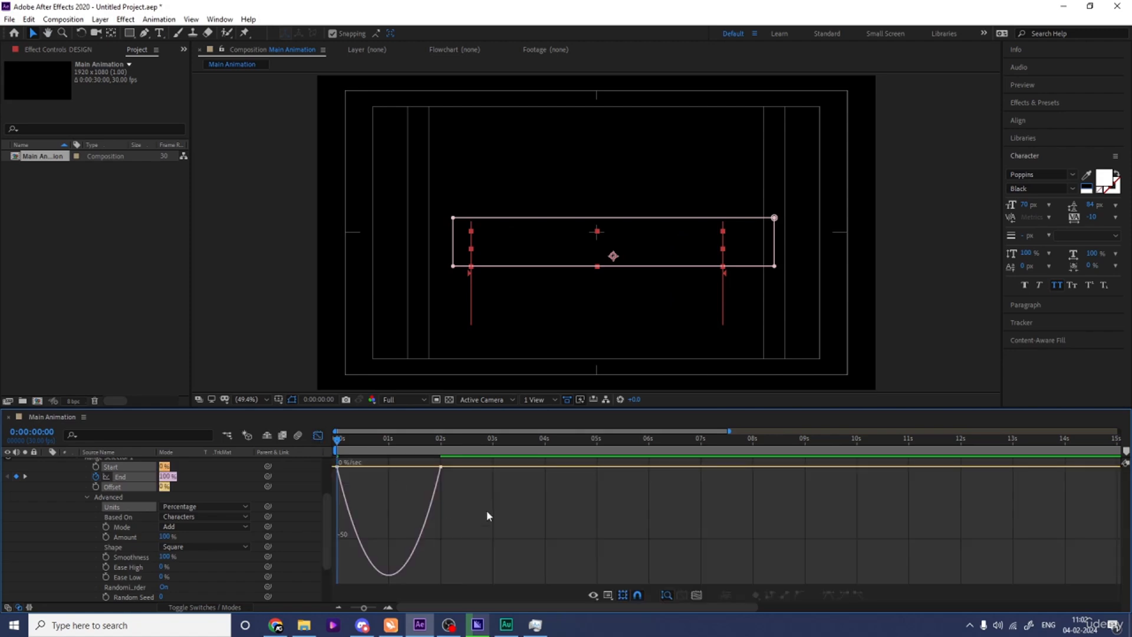
{"action": "left_click_drag", "start_coordinate": [423, 471], "coordinate": [387, 471]}
{"action": "left_click", "coordinate": [318, 436]}
{"action": "key", "text": "space"}
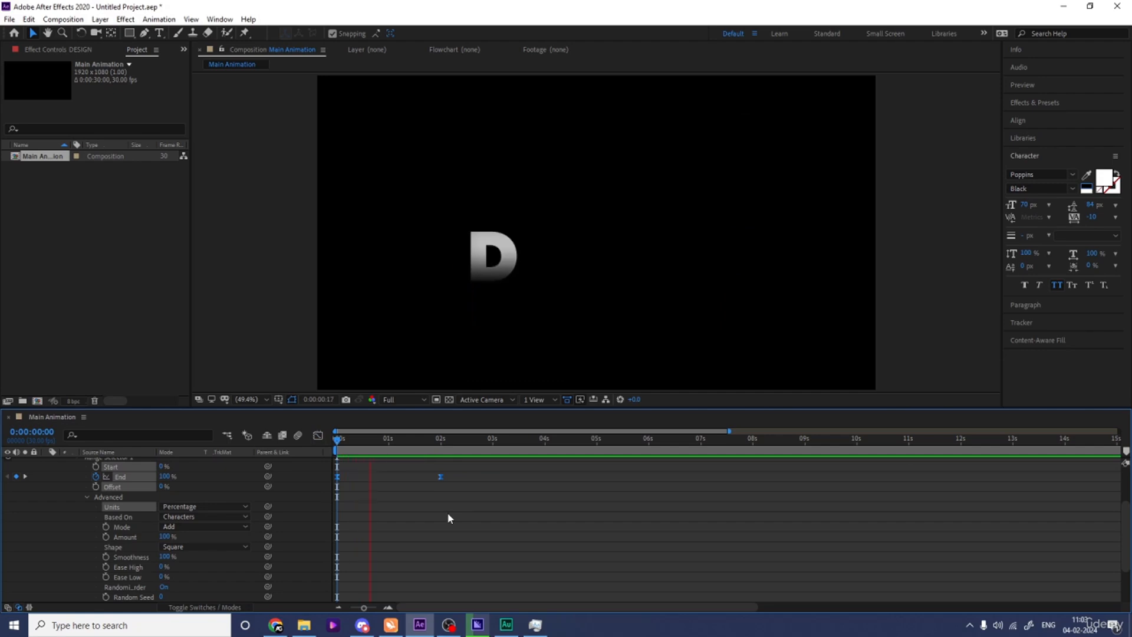
{"action": "key", "text": "space"}
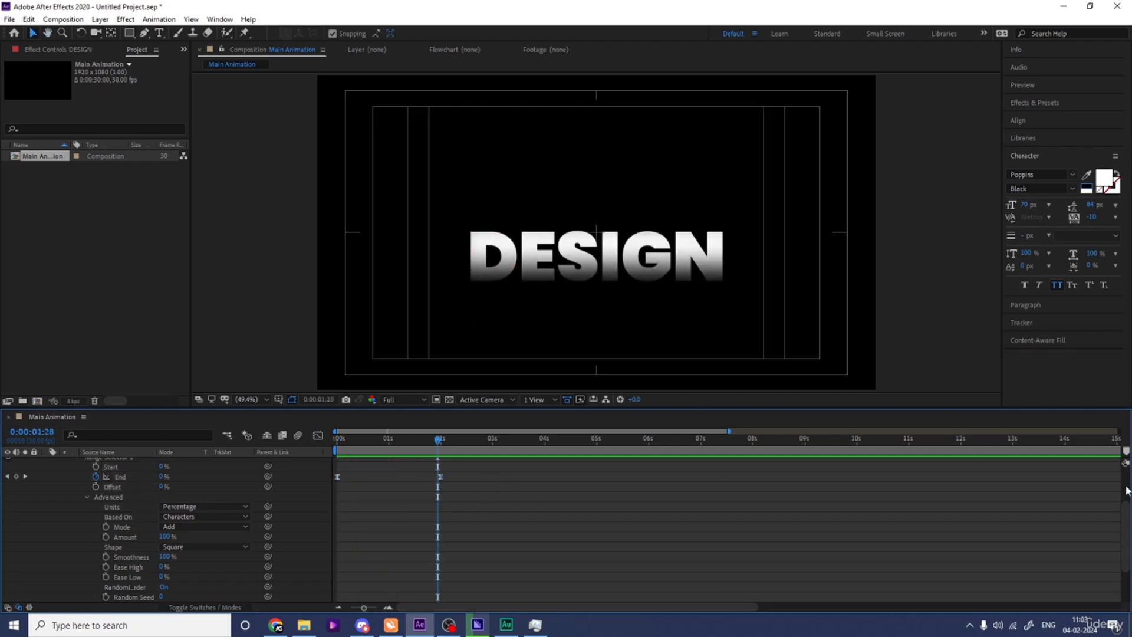
Collapse the DESIGN layer's properties, solo the MOTION text layer alongside it, and preview both text reveals together.
{"action": "scroll", "coordinate": [589, 472], "scroll_direction": "up", "scroll_amount": 3}
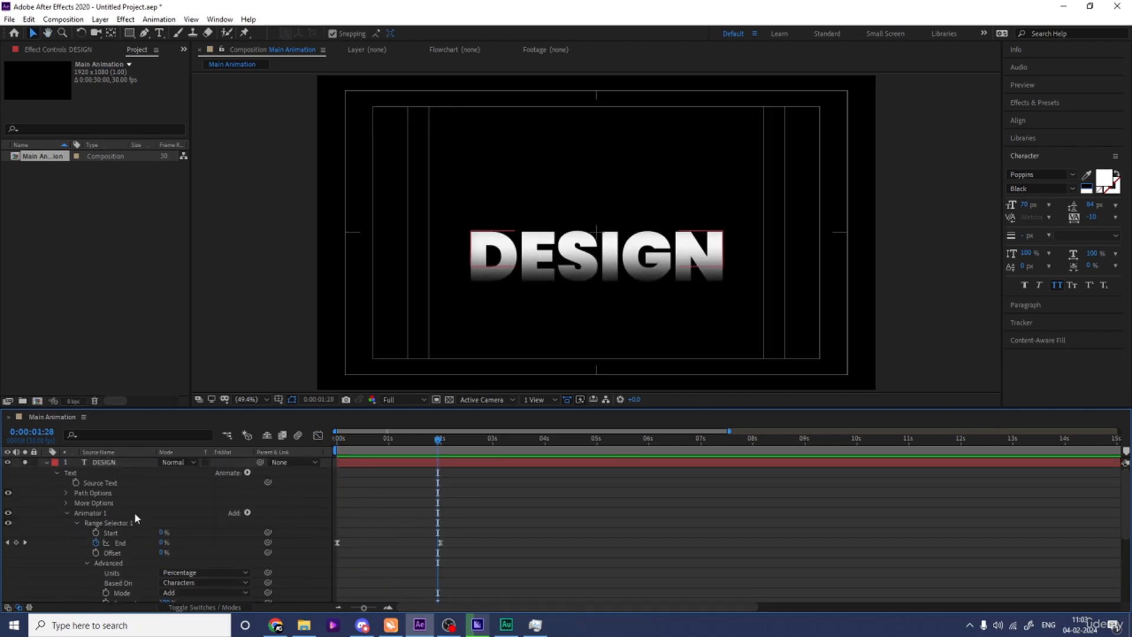
{"action": "left_click", "coordinate": [99, 514]}
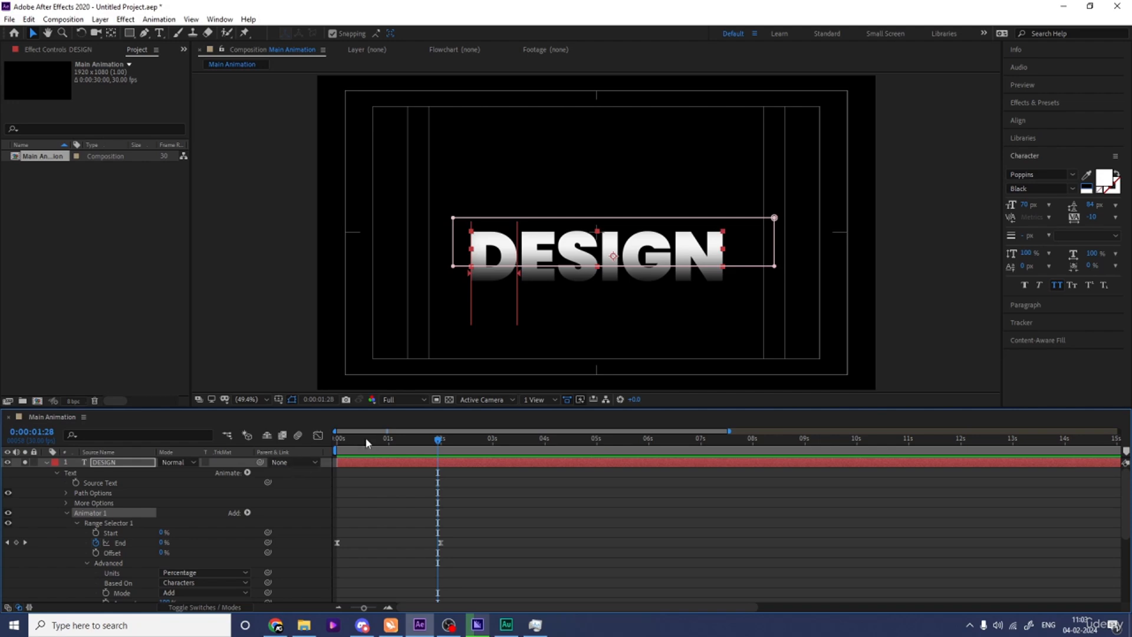
{"action": "key", "text": "Home"}
{"action": "left_click", "coordinate": [46, 463]}
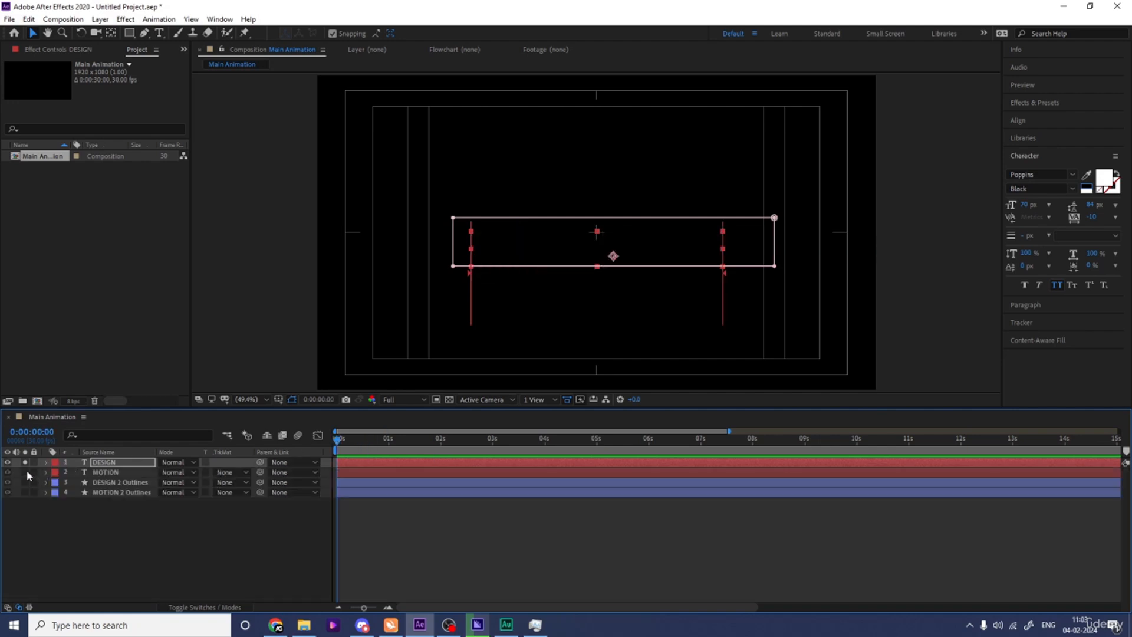
{"action": "left_click", "coordinate": [25, 472]}
{"action": "left_click", "coordinate": [108, 472]}
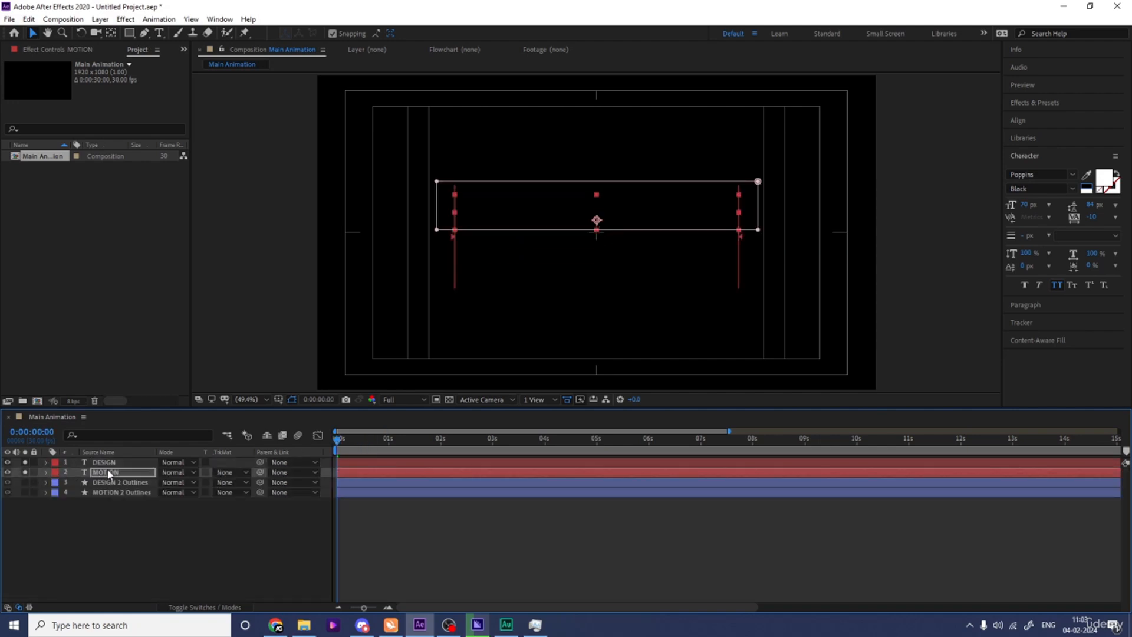
{"action": "key", "text": "space"}
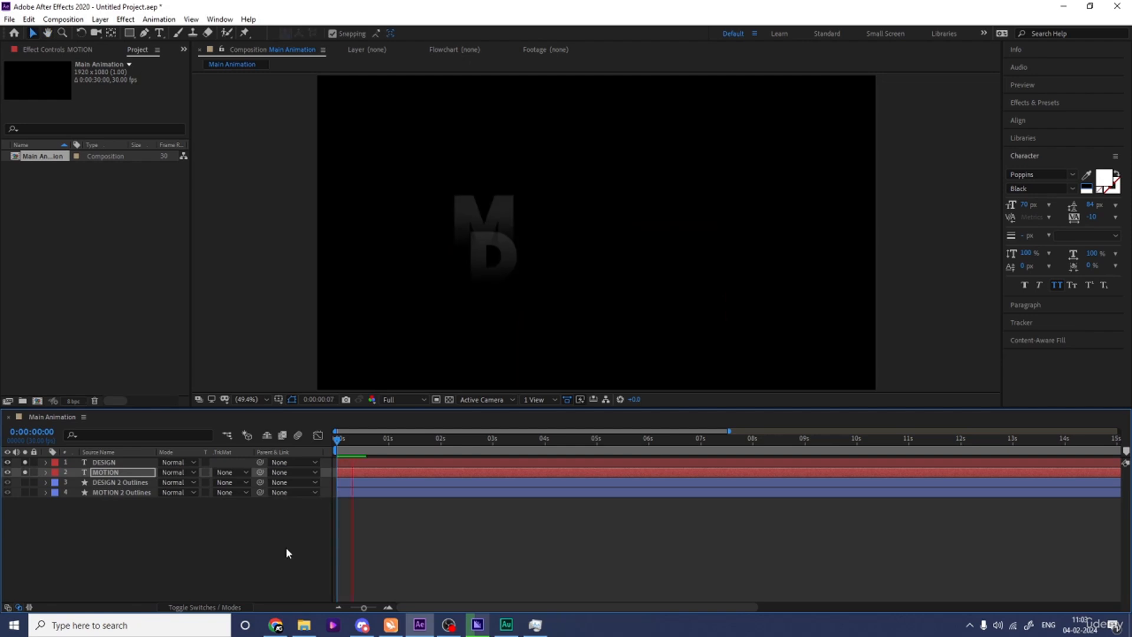
{"action": "key", "text": "space"}
{"action": "left_click", "coordinate": [362, 521]}
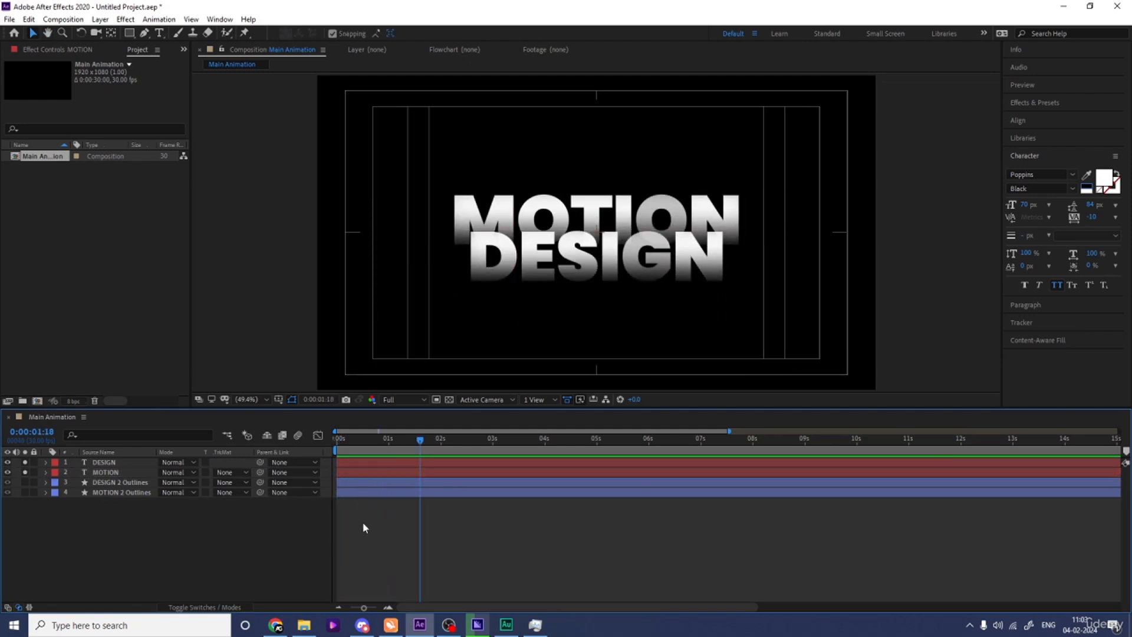
Unsolo both text layers and shift the MOTION text layer so it starts at frame 10.
{"action": "left_click", "coordinate": [119, 493]}
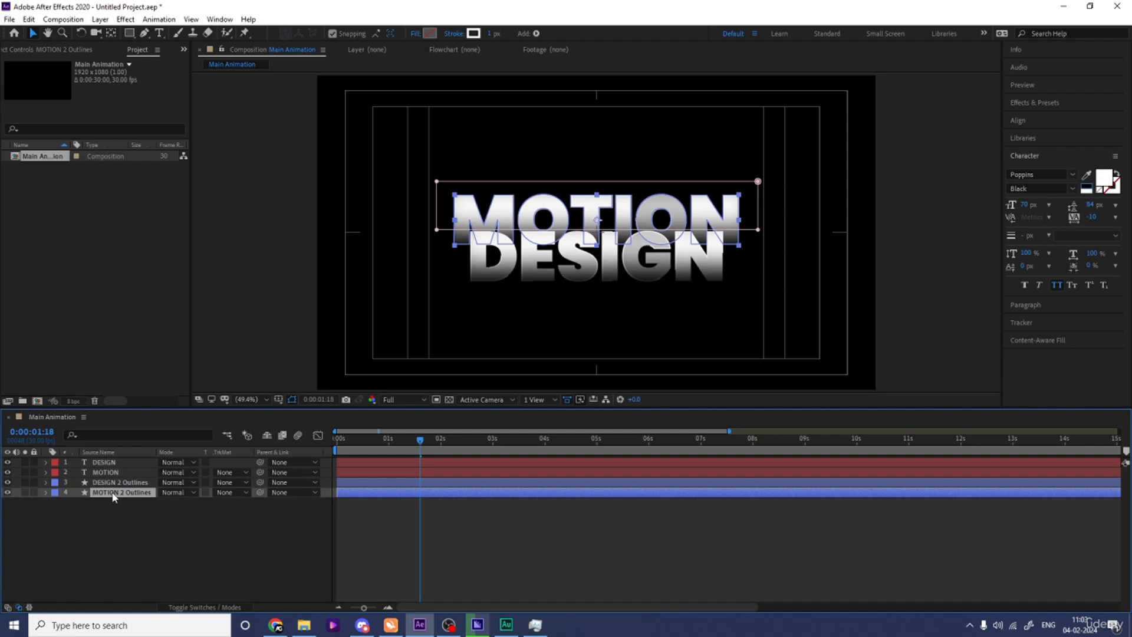
{"action": "key", "text": "equal"}
{"action": "left_click_drag", "start_coordinate": [413, 445], "coordinate": [281, 463]}
{"action": "key", "text": "equal"}
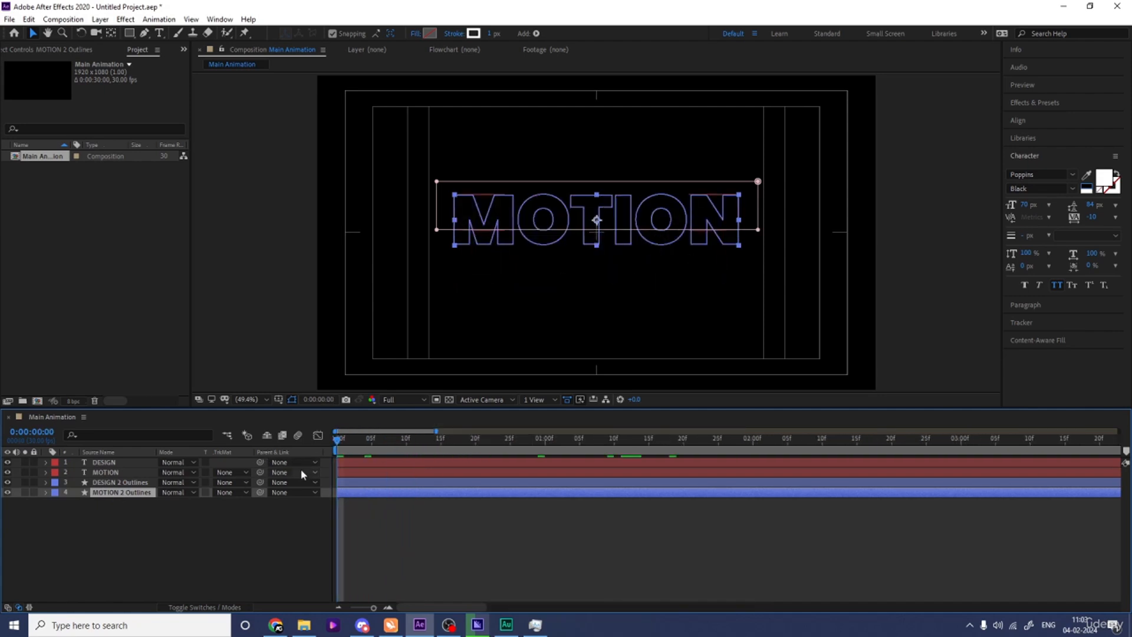
{"action": "left_click", "coordinate": [406, 440]}
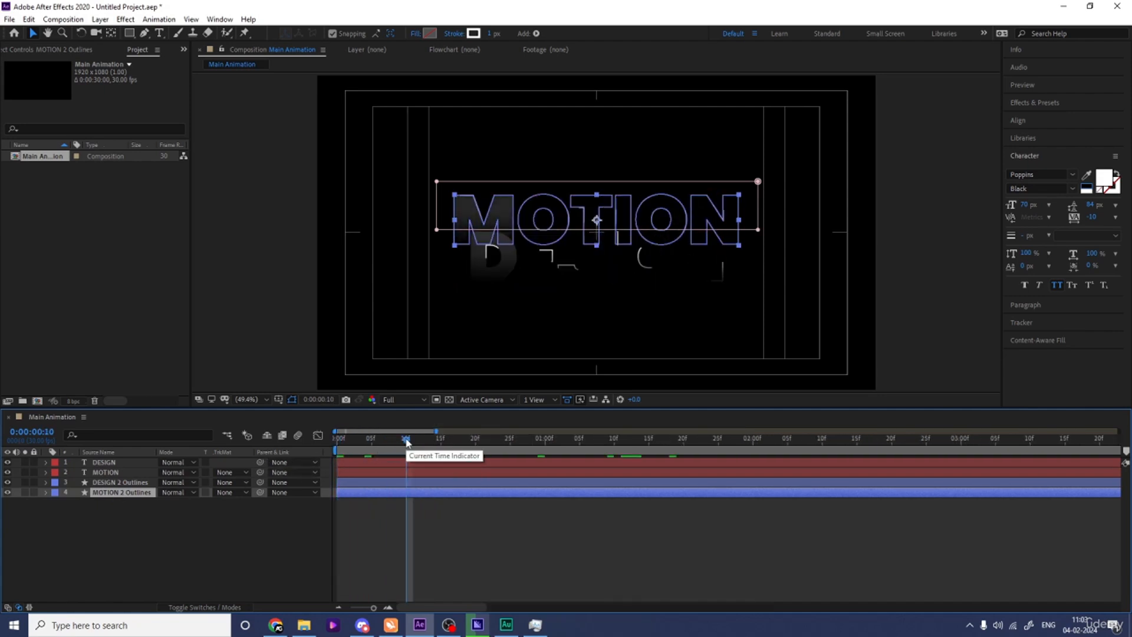
{"action": "left_click", "coordinate": [106, 473]}
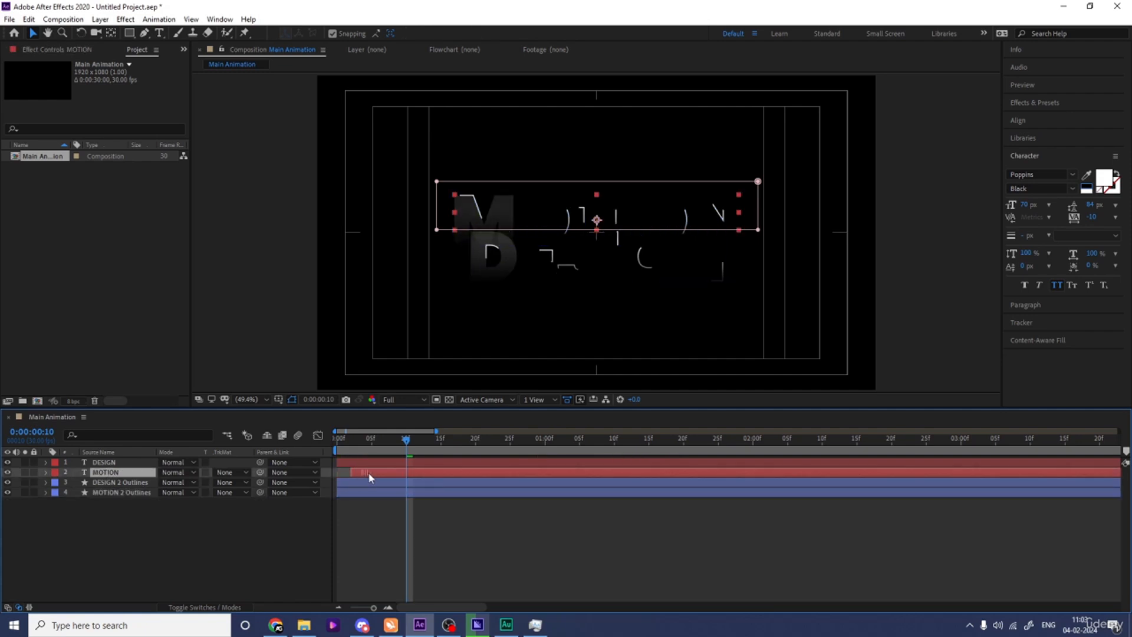
{"action": "left_click_drag", "start_coordinate": [369, 476], "coordinate": [413, 477]}
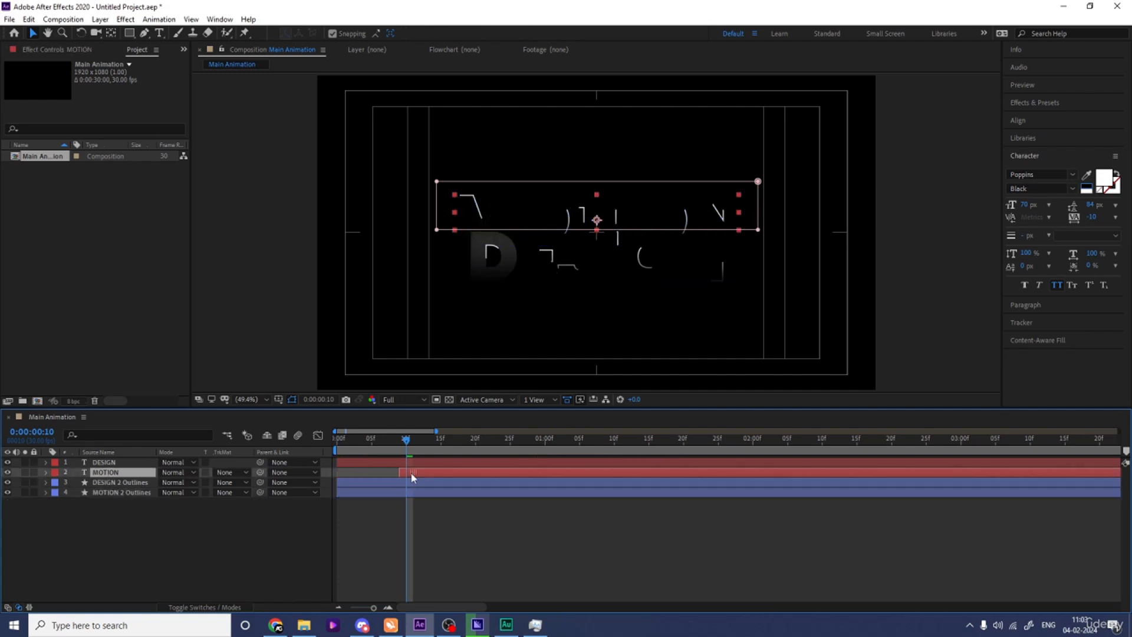
Shift the DESIGN 2 Outlines layer so it starts at frame 20.
{"action": "left_click", "coordinate": [475, 442]}
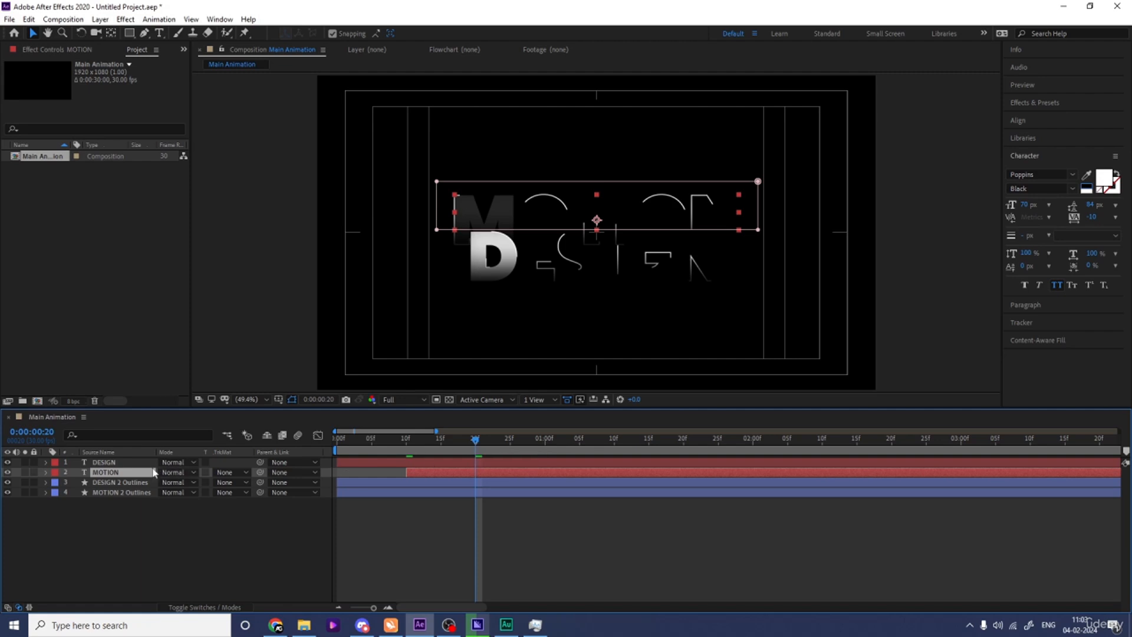
{"action": "left_click", "coordinate": [118, 463]}
{"action": "left_click", "coordinate": [112, 483]}
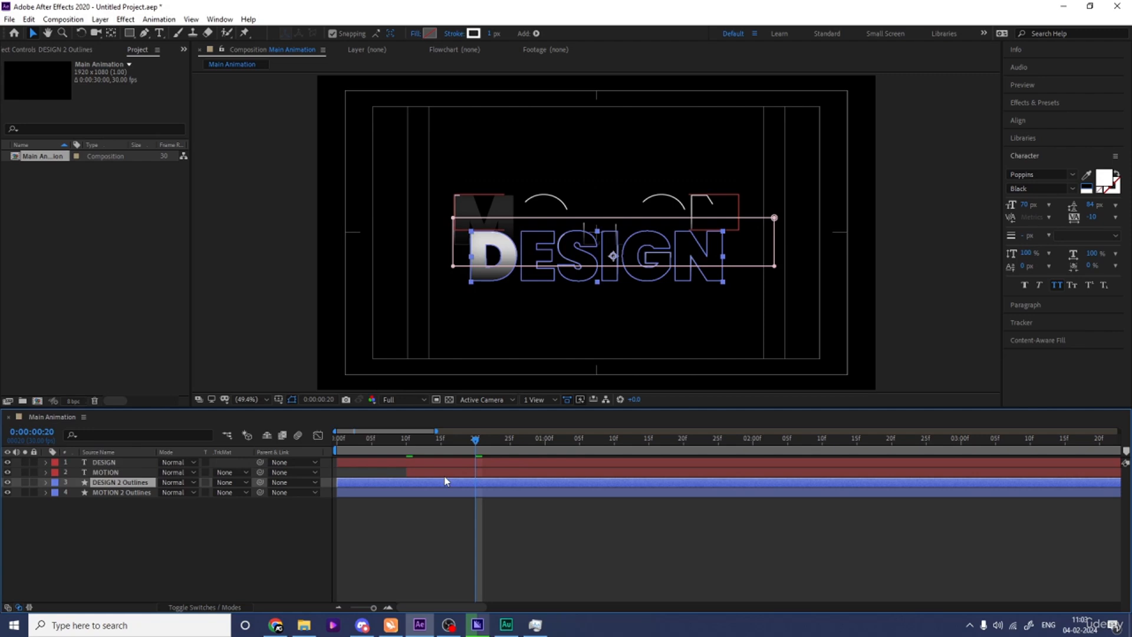
{"action": "key", "text": "alt+bracketleft"}
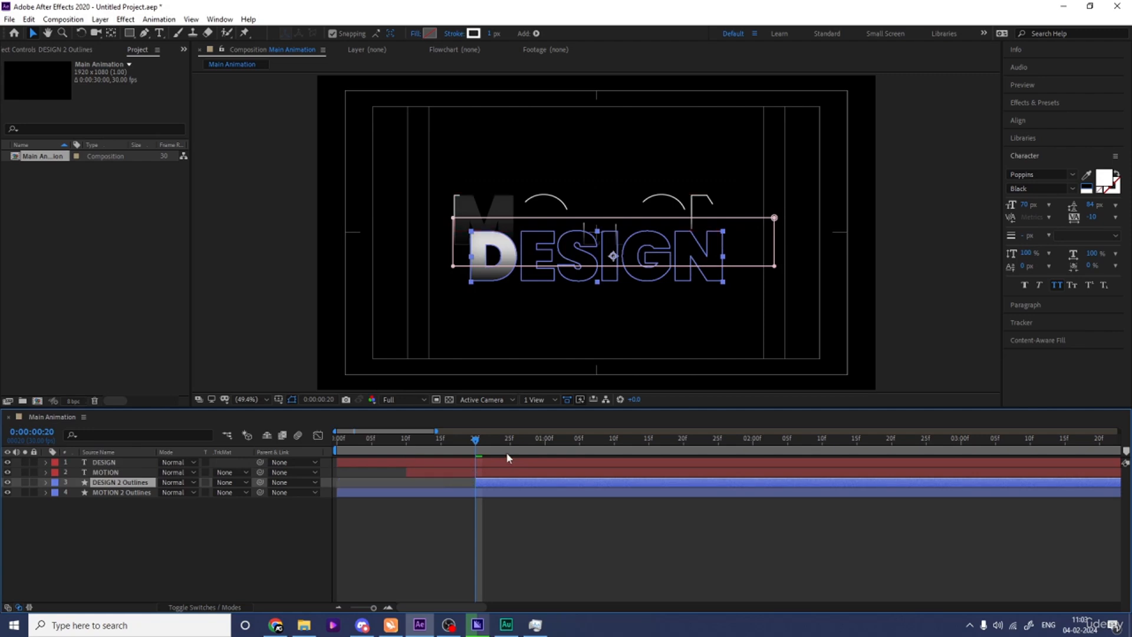
Shift the DESIGN text layer so it starts at 1 second.
{"action": "left_click", "coordinate": [543, 450]}
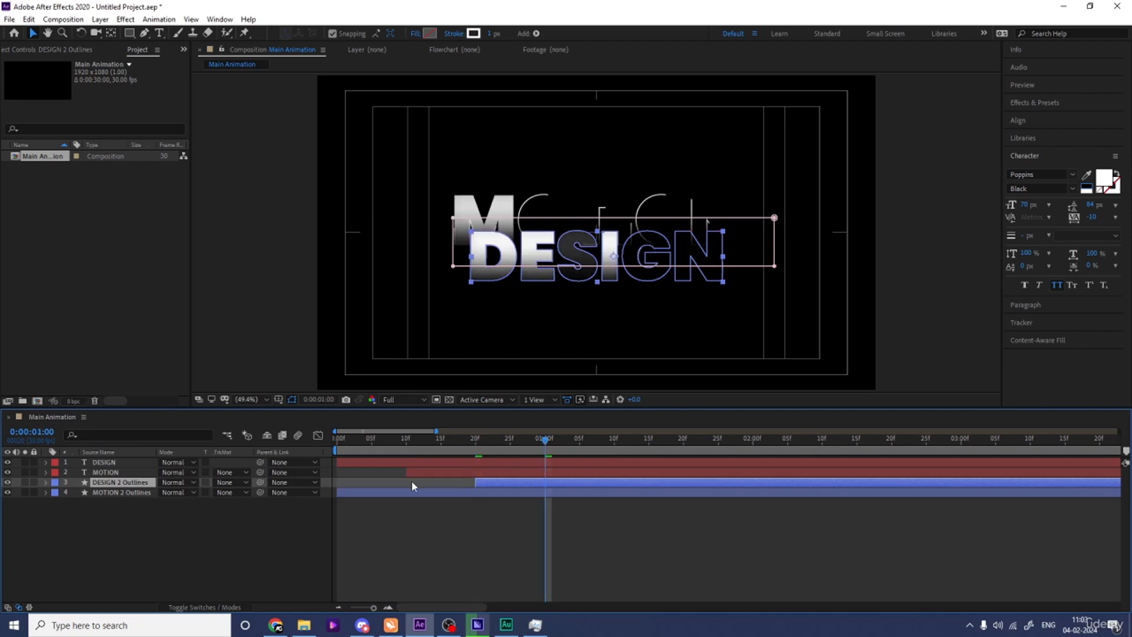
{"action": "left_click", "coordinate": [115, 463]}
{"action": "key", "text": "alt+bracketleft"}
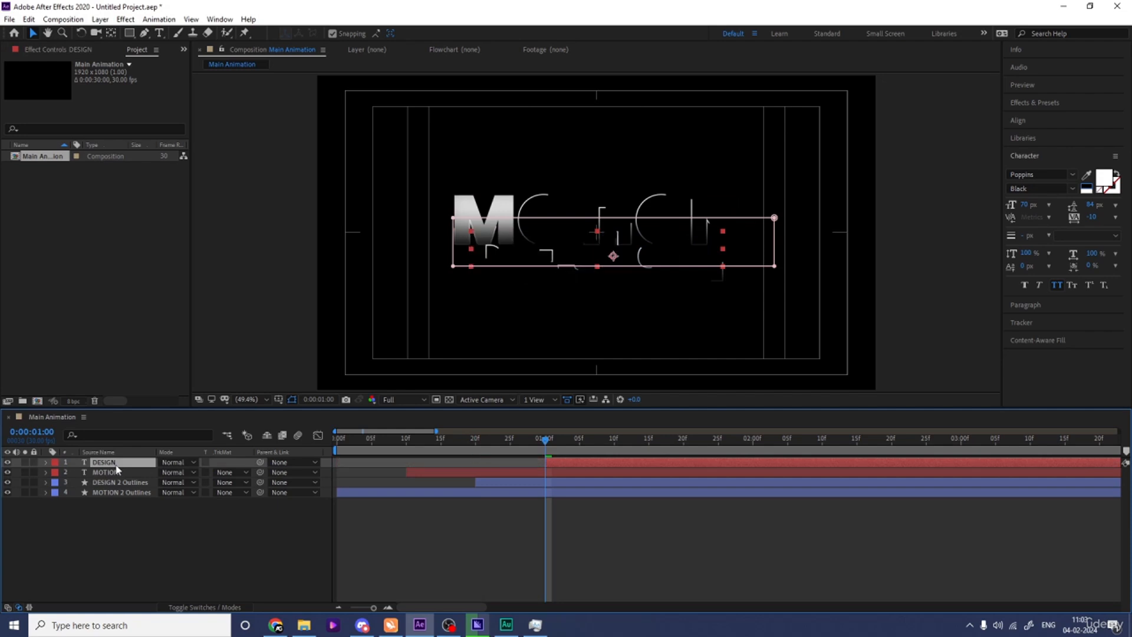
Preview the whole staggered title animation from the start to check the timing of the outlines and text reveals.
{"action": "scroll", "coordinate": [341, 491], "scroll_direction": "down", "scroll_amount": 2}
{"action": "left_click_drag", "start_coordinate": [362, 446], "coordinate": [302, 438]}
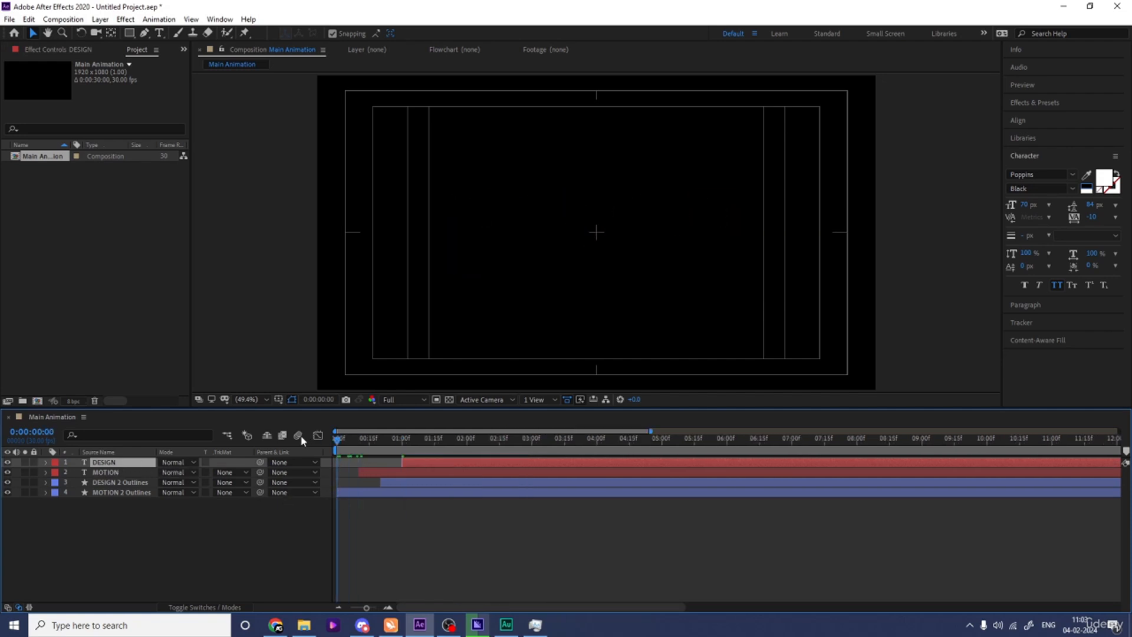
{"action": "key", "text": "space"}
{"action": "key", "text": "Num_Lock"}
{"action": "key", "text": "minus"}
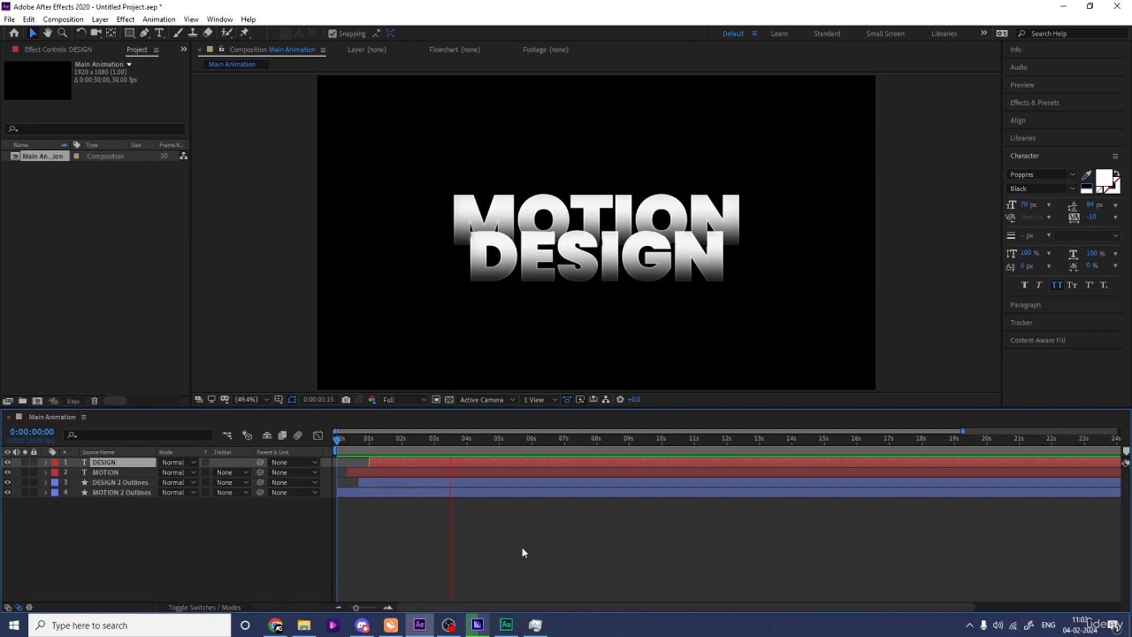
{"action": "key", "text": "space"}
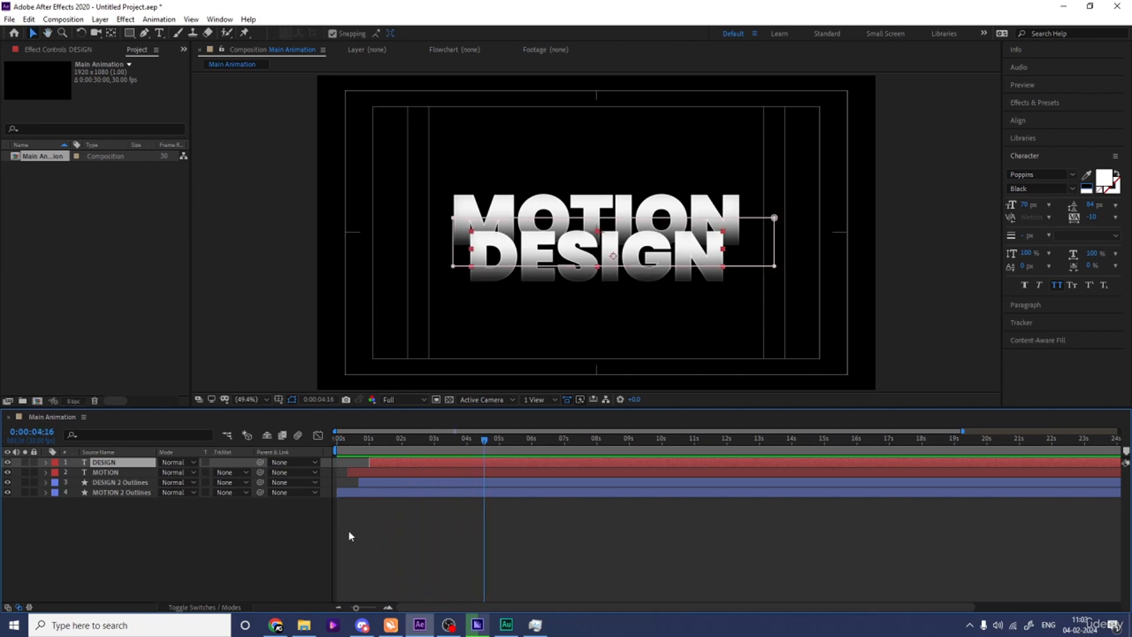
{"action": "key", "text": "Home"}
{"action": "key", "text": "space"}
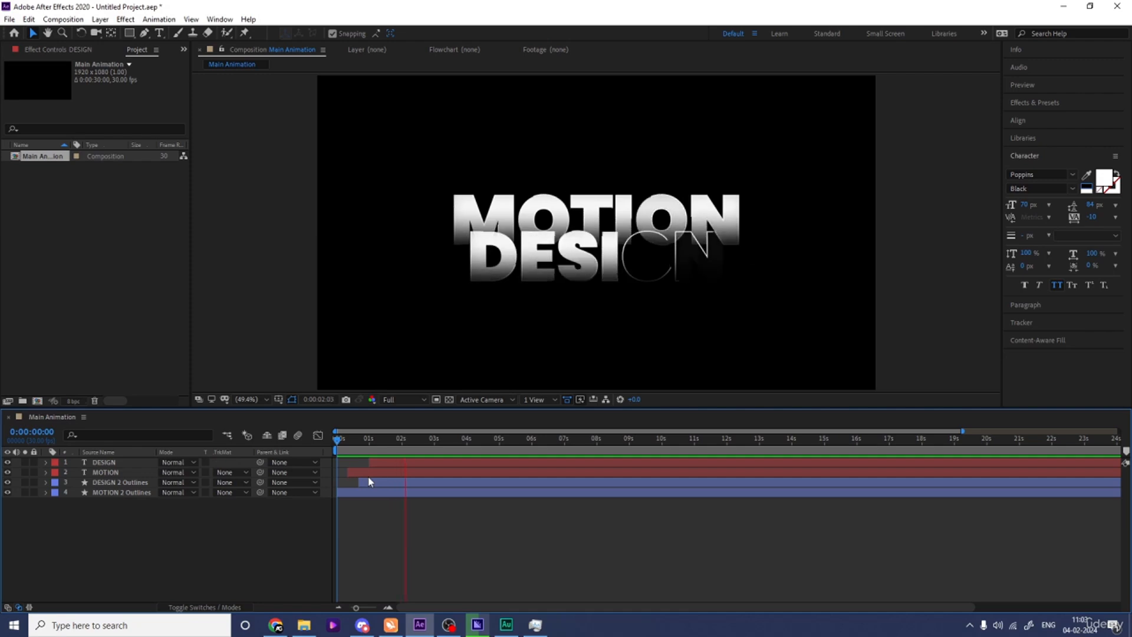
{"action": "key", "text": "space"}
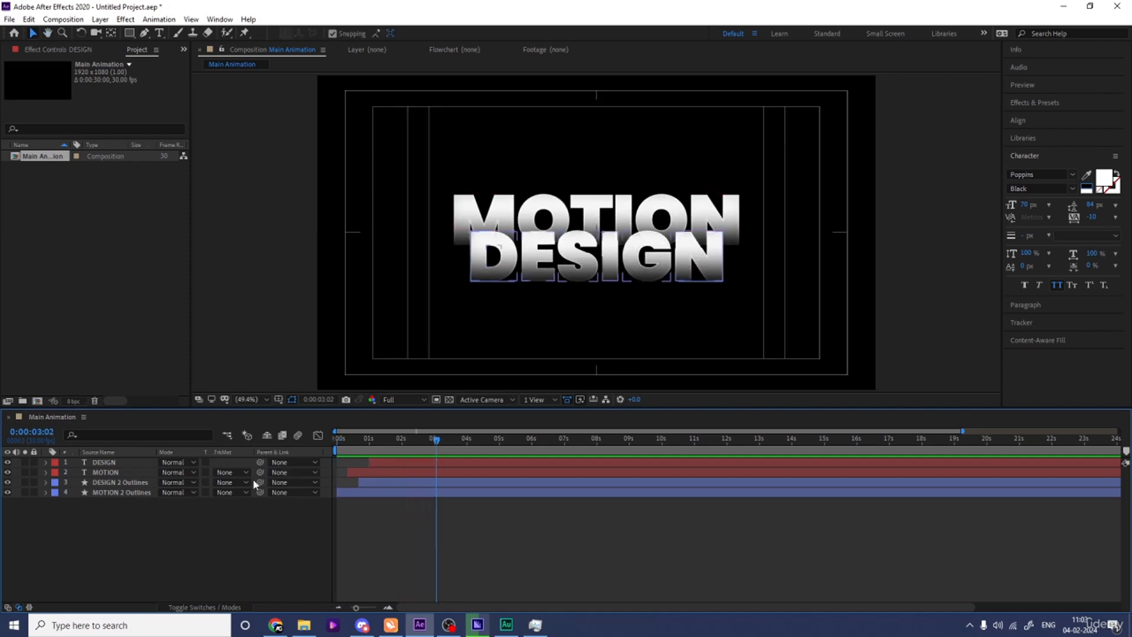
{"action": "key", "text": "space"}
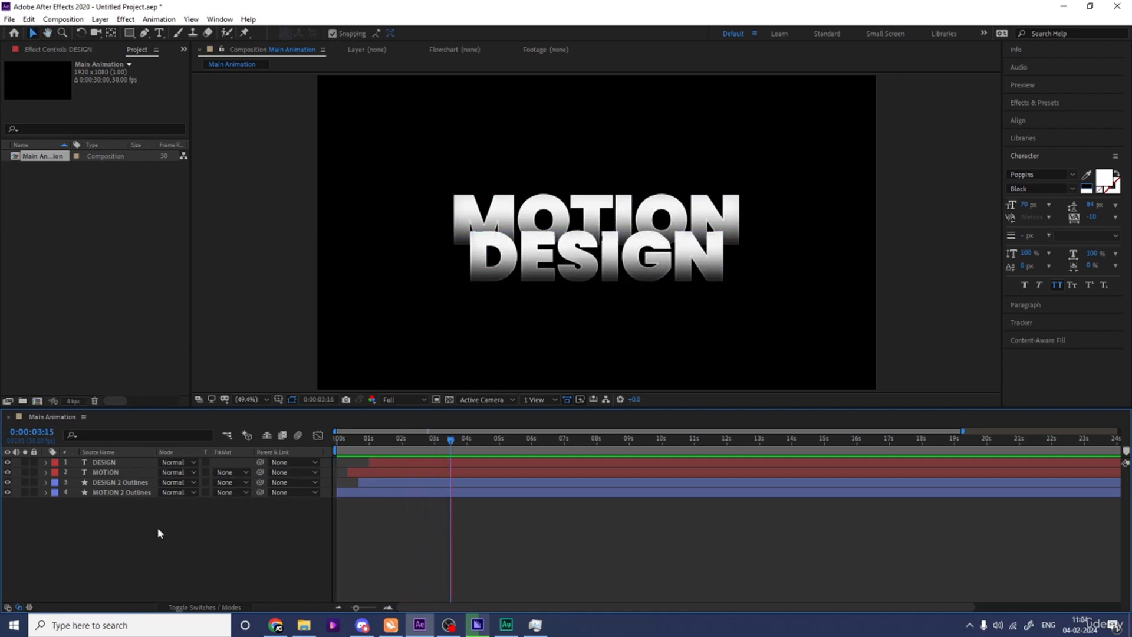
{"action": "key", "text": "space"}
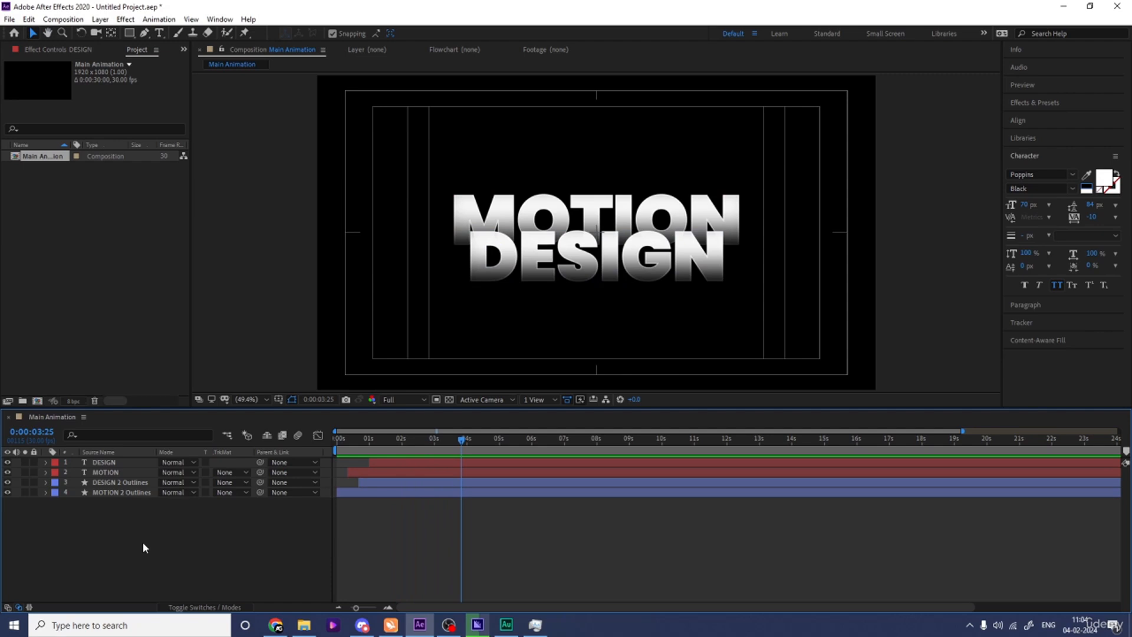
Add a null object at the top of Main Animation and parent both text layers and both outline layers to it.
{"action": "right_click", "coordinate": [143, 543]}
{"action": "mouse_move", "coordinate": [183, 414]}
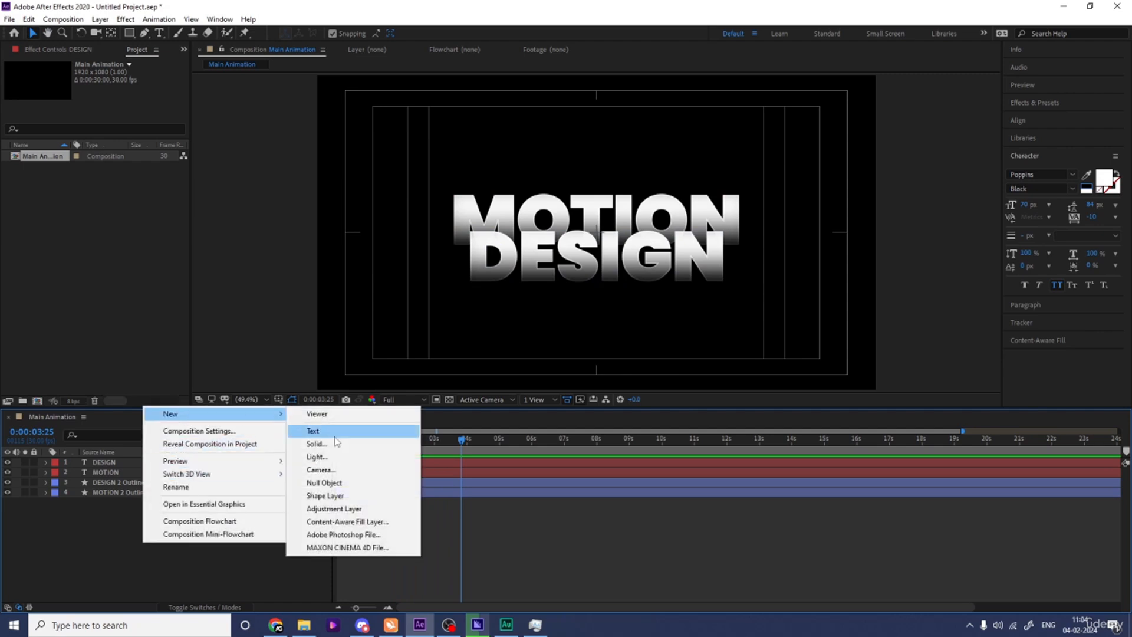
{"action": "left_click", "coordinate": [330, 482]}
{"action": "left_click", "coordinate": [123, 472]}
{"action": "left_click_drag", "start_coordinate": [109, 522], "coordinate": [119, 464]}
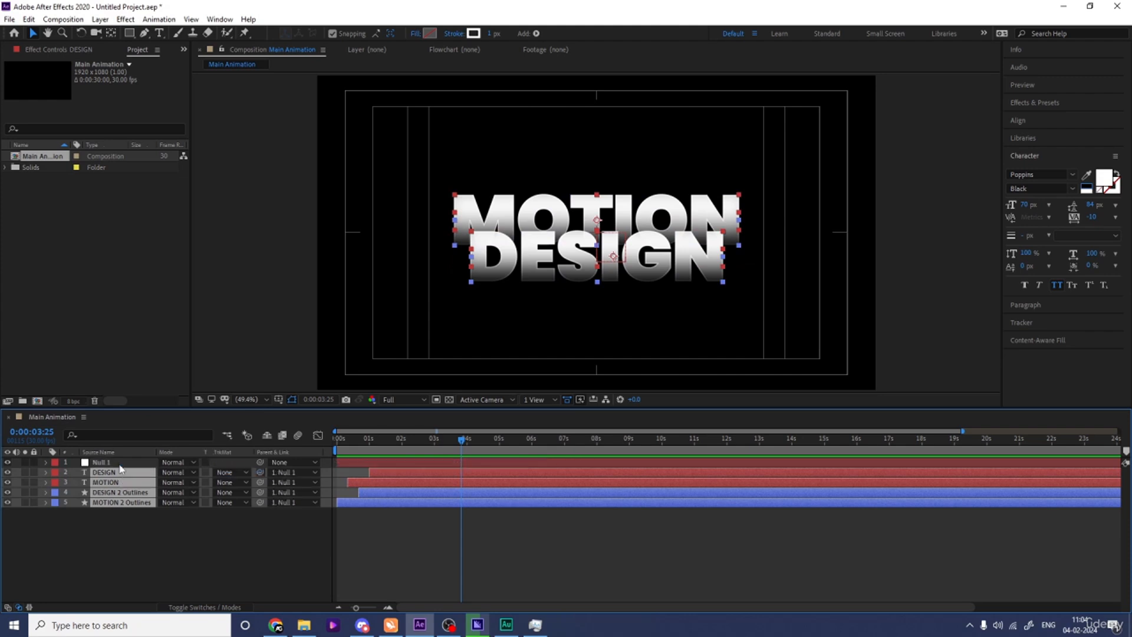
{"action": "left_click", "coordinate": [115, 546]}
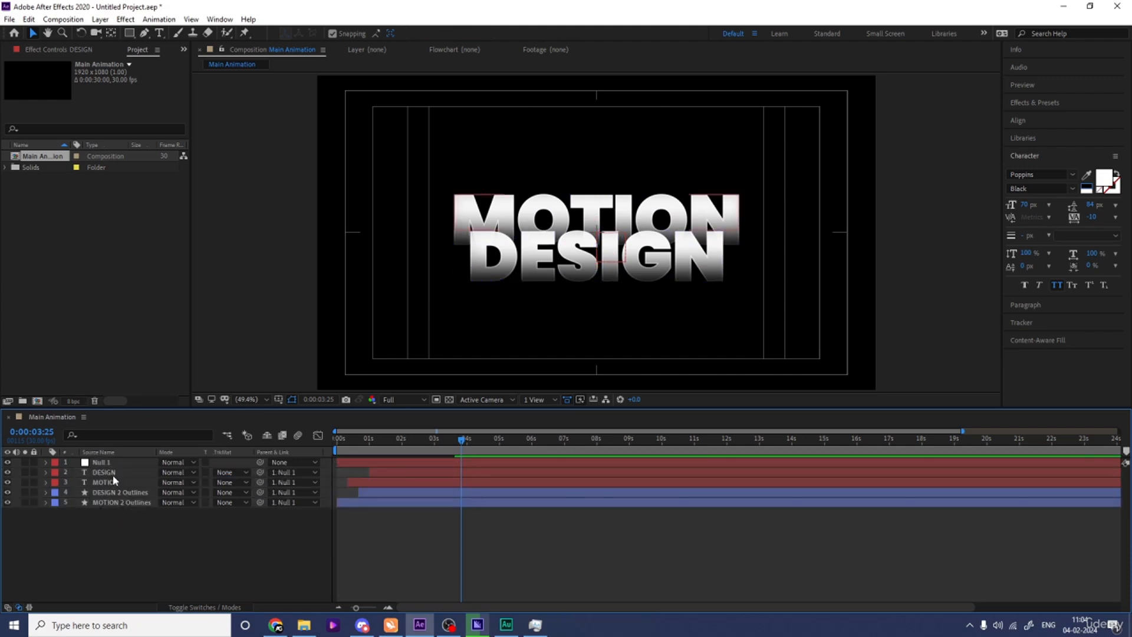
Add the expression wiggle(3,3) to the Position of Null 1.
{"action": "left_click", "coordinate": [104, 464]}
{"action": "key", "text": "p"}
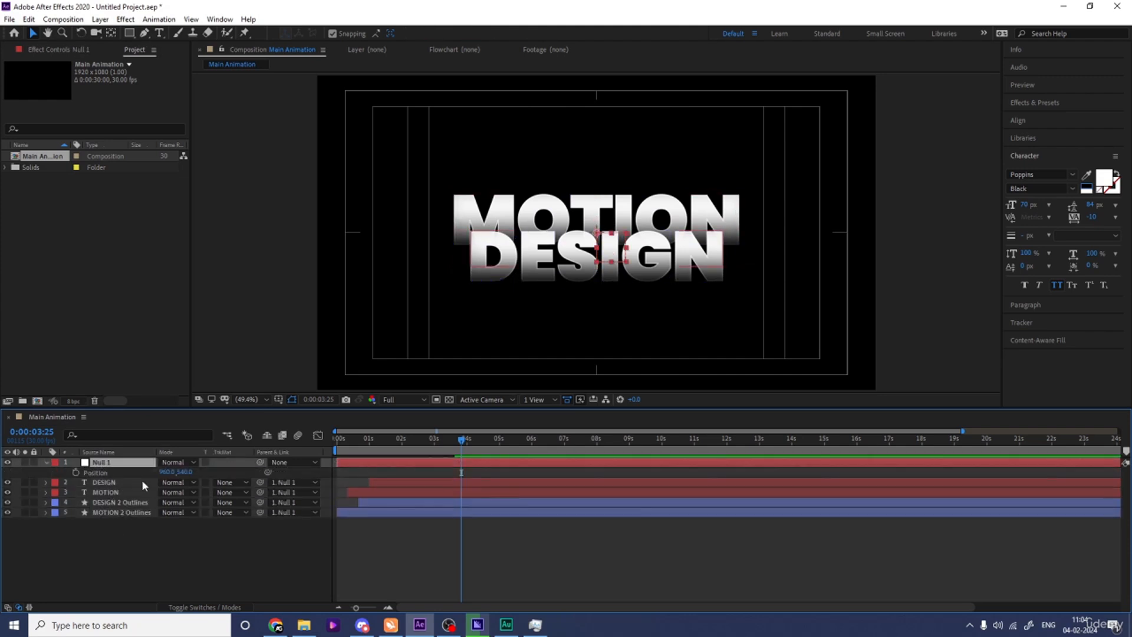
{"action": "left_click", "coordinate": [77, 473], "text": "alt"}
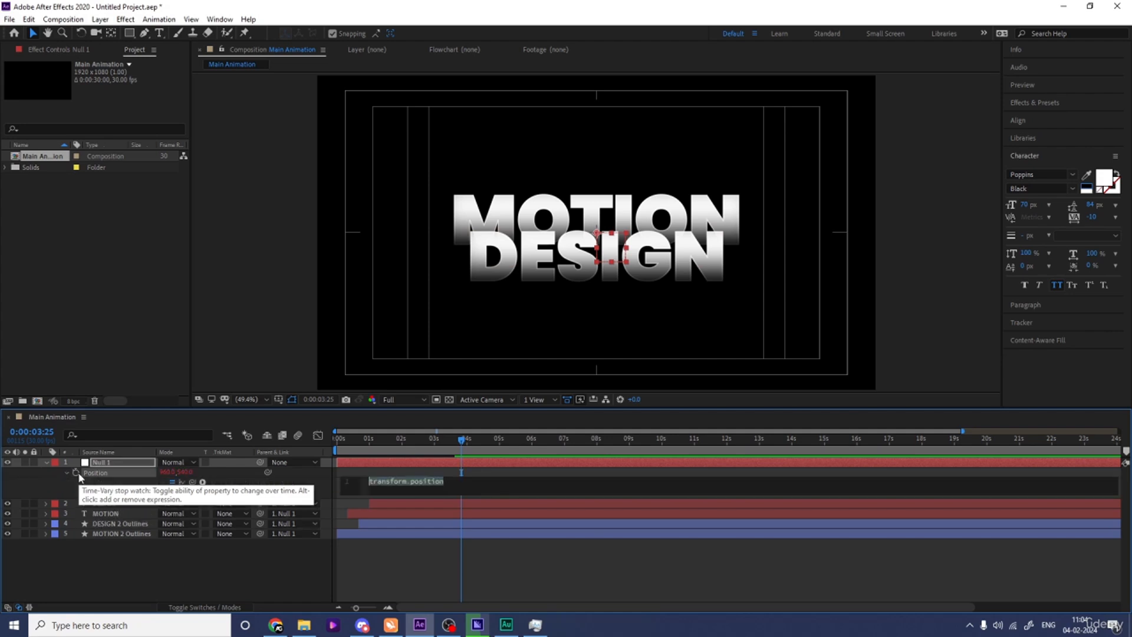
{"action": "type", "text": "wiggle(3,3"}
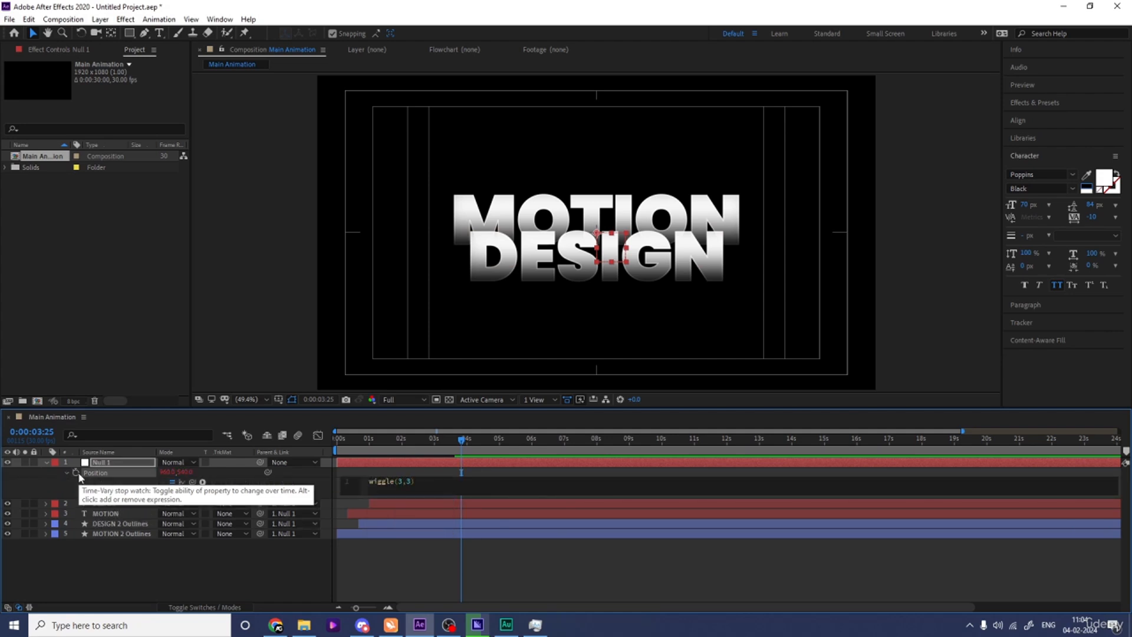
{"action": "left_click", "coordinate": [156, 578]}
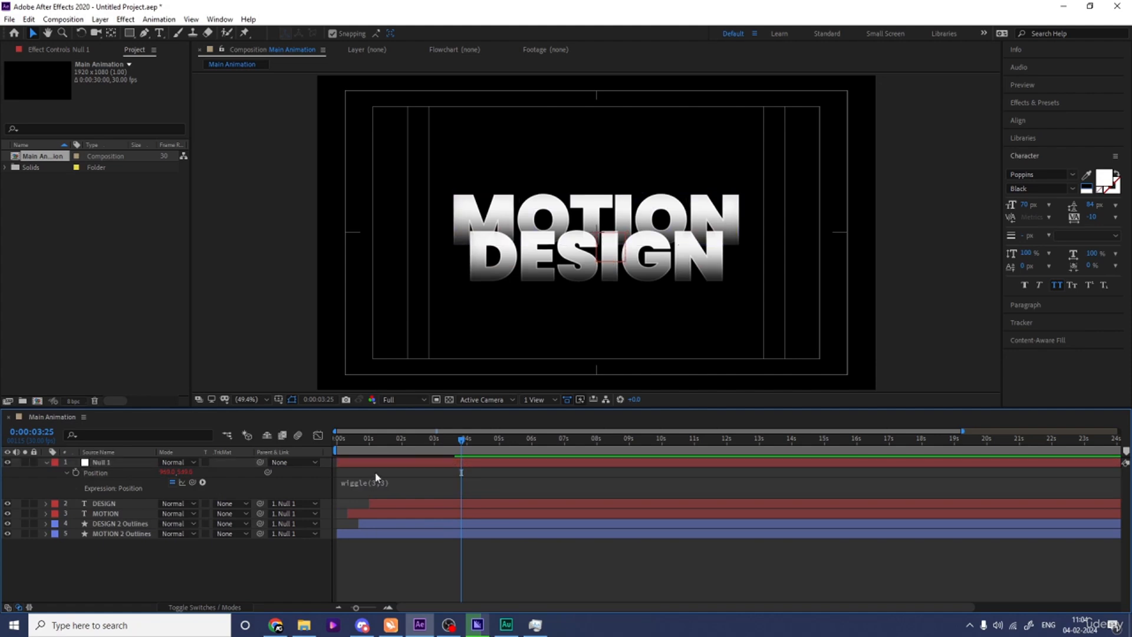
Preview the title's wiggle motion, including from the start, and collapse the layers' keyframed properties.
{"action": "key", "text": "space"}
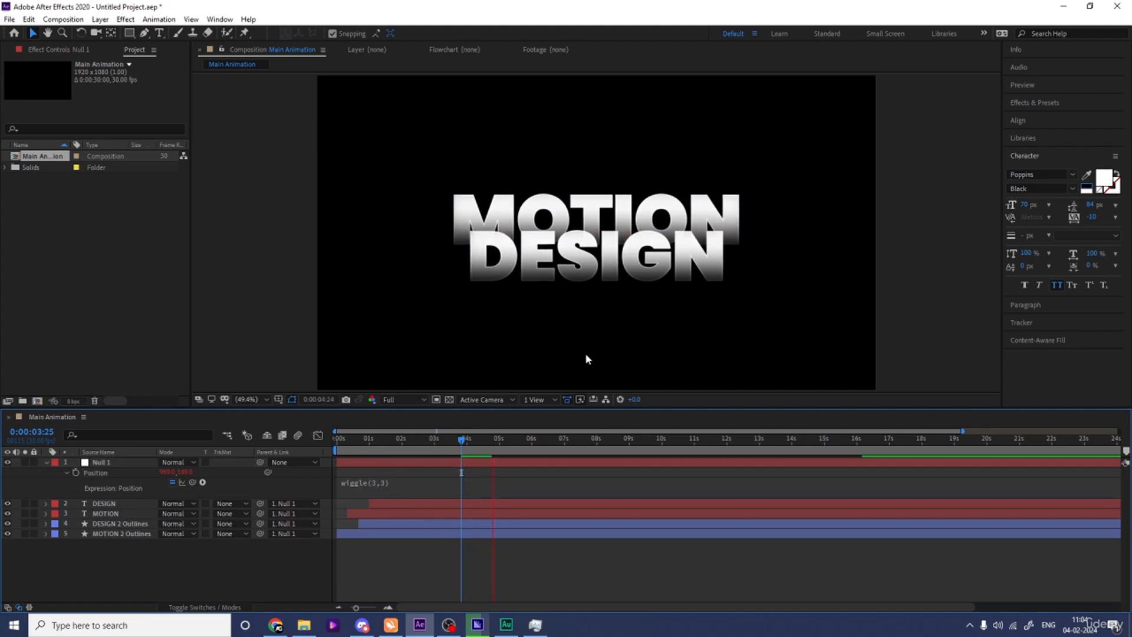
{"action": "key", "text": "space"}
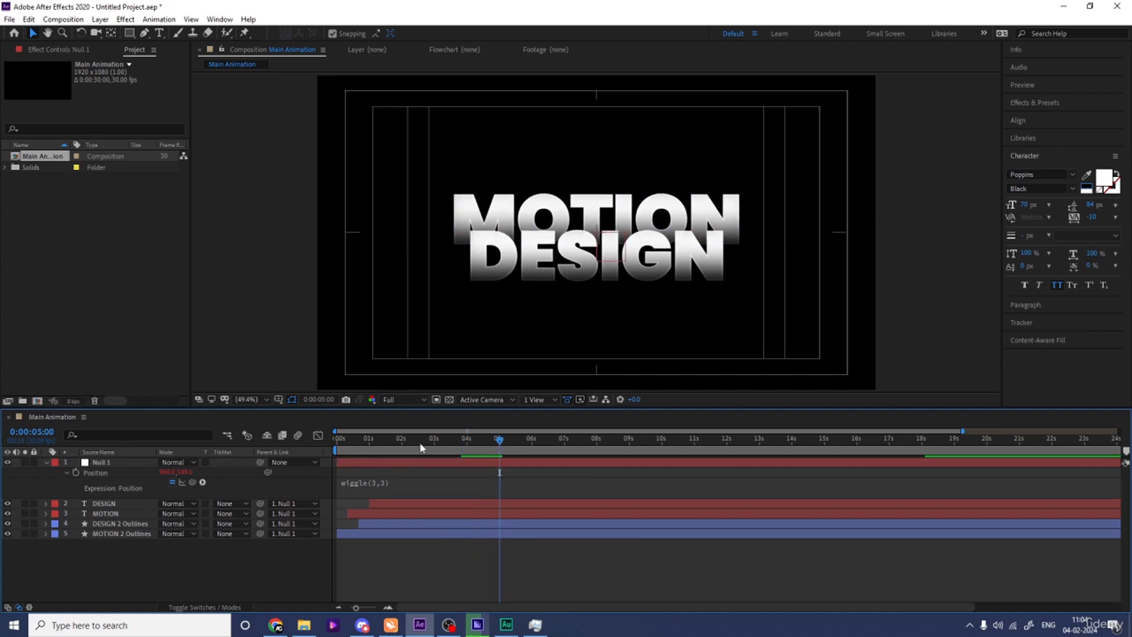
{"action": "key", "text": "Home"}
{"action": "key", "text": "u"}
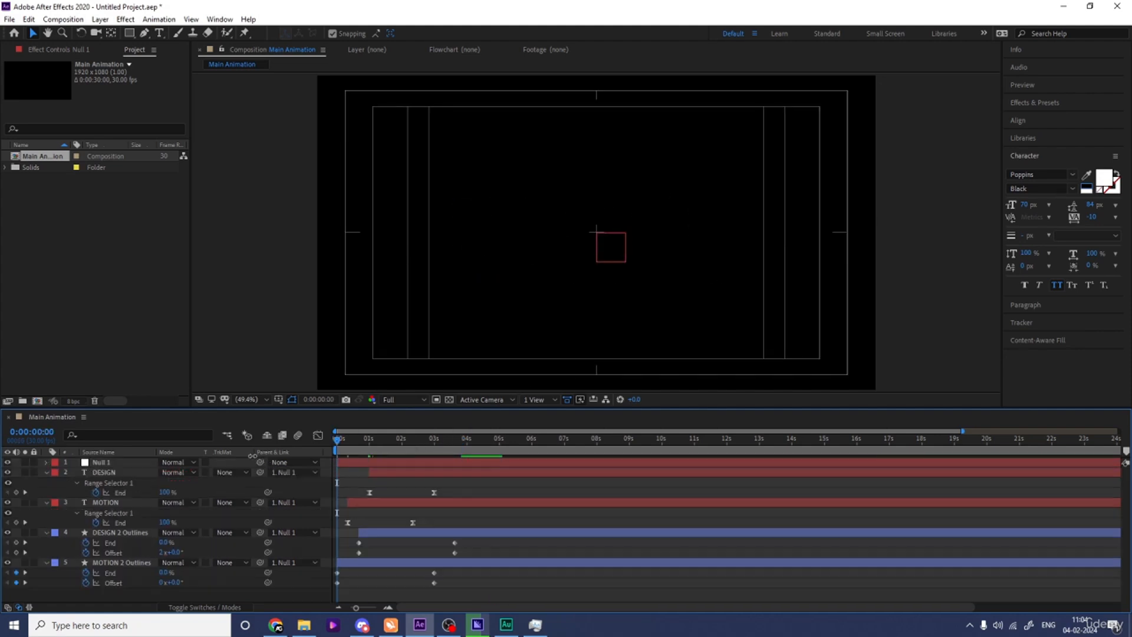
{"action": "key", "text": "u"}
{"action": "key", "text": "space"}
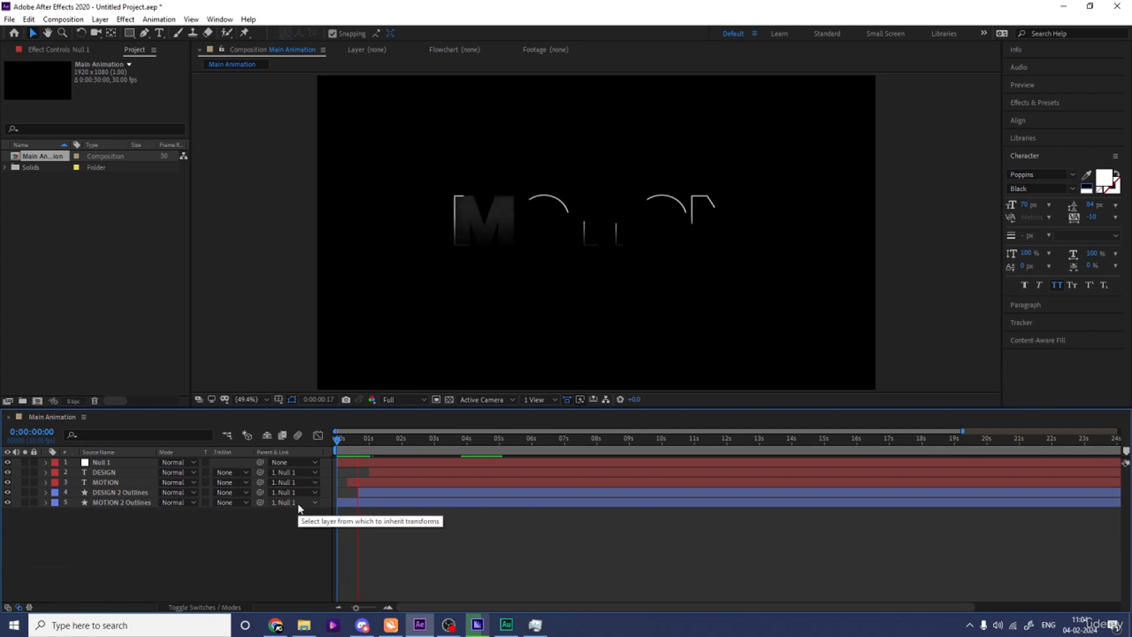
{"action": "key", "text": "space"}
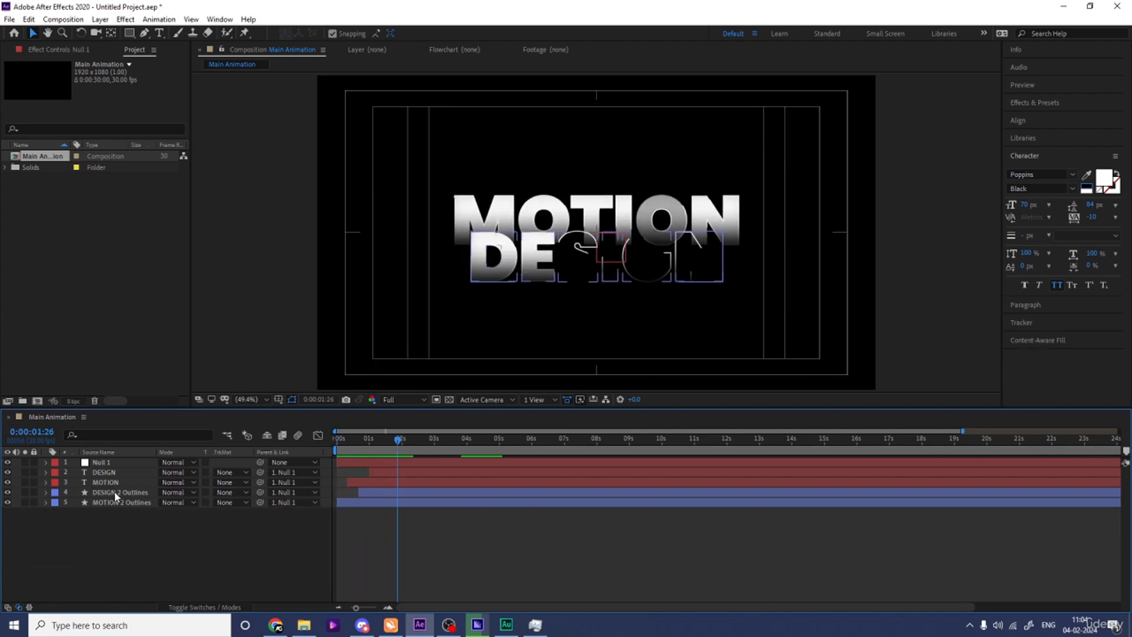
Duplicate the DESIGN 2 Outlines and MOTION 2 Outlines layers and place the copies at the end of the layer stack.
{"action": "left_click", "coordinate": [115, 495]}
{"action": "left_click", "coordinate": [116, 503], "text": "shift"}
{"action": "key", "text": "ctrl+d"}
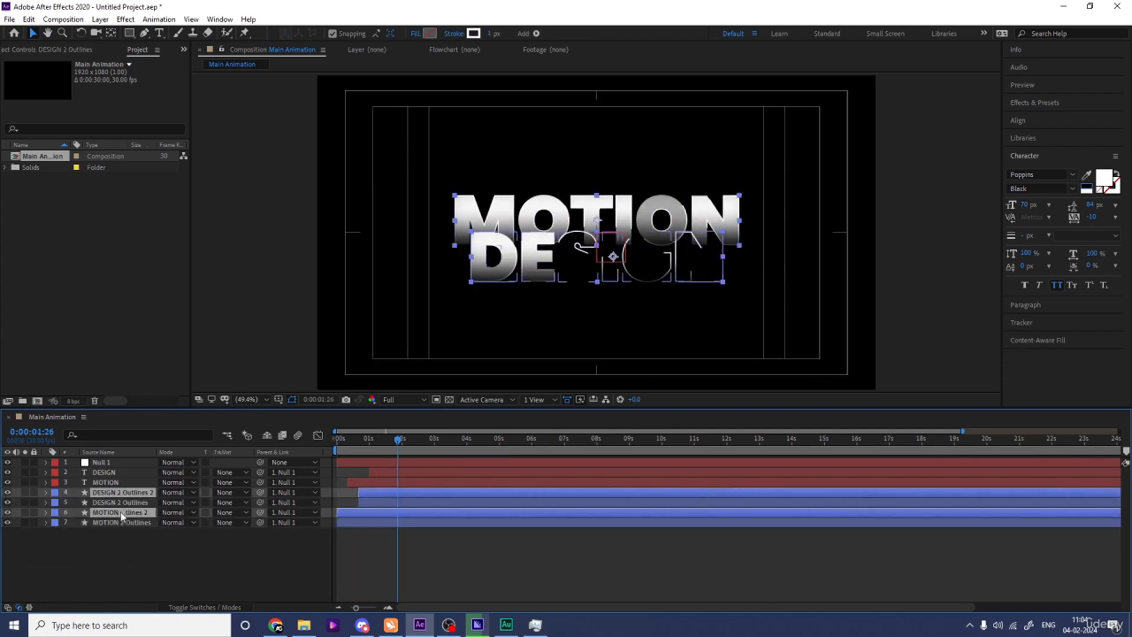
Add a second null object directly above the duplicated outline layers and parent it to Null 1.
{"action": "right_click", "coordinate": [138, 555]}
{"action": "mouse_move", "coordinate": [179, 434]}
{"action": "left_click", "coordinate": [375, 500]}
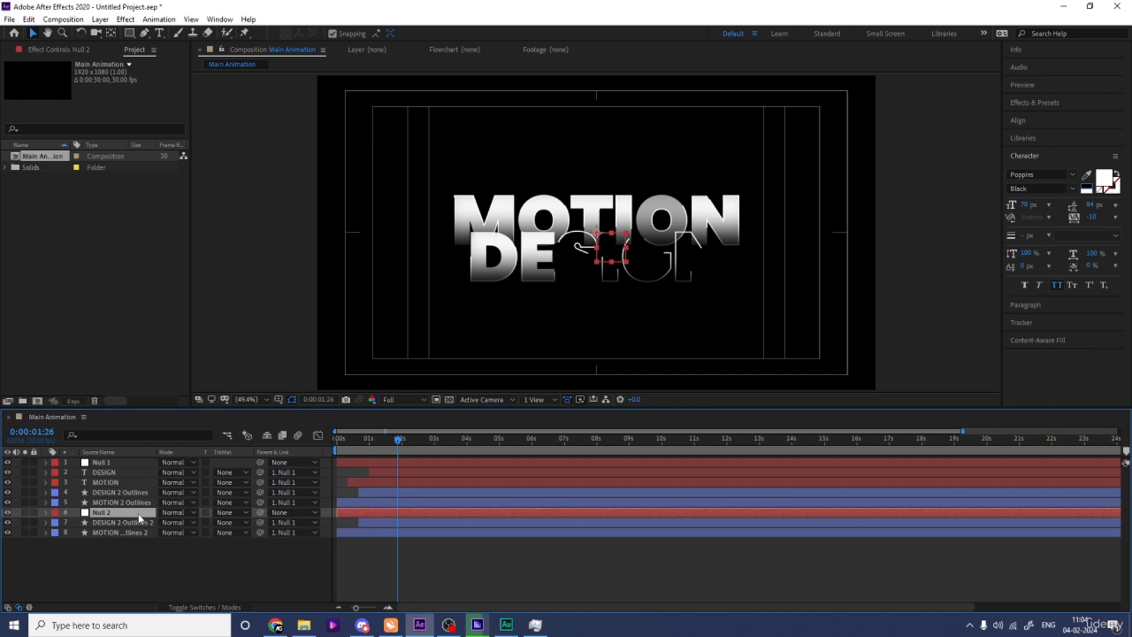
{"action": "left_click_drag", "start_coordinate": [260, 511], "coordinate": [111, 461]}
{"action": "left_click", "coordinate": [112, 461]}
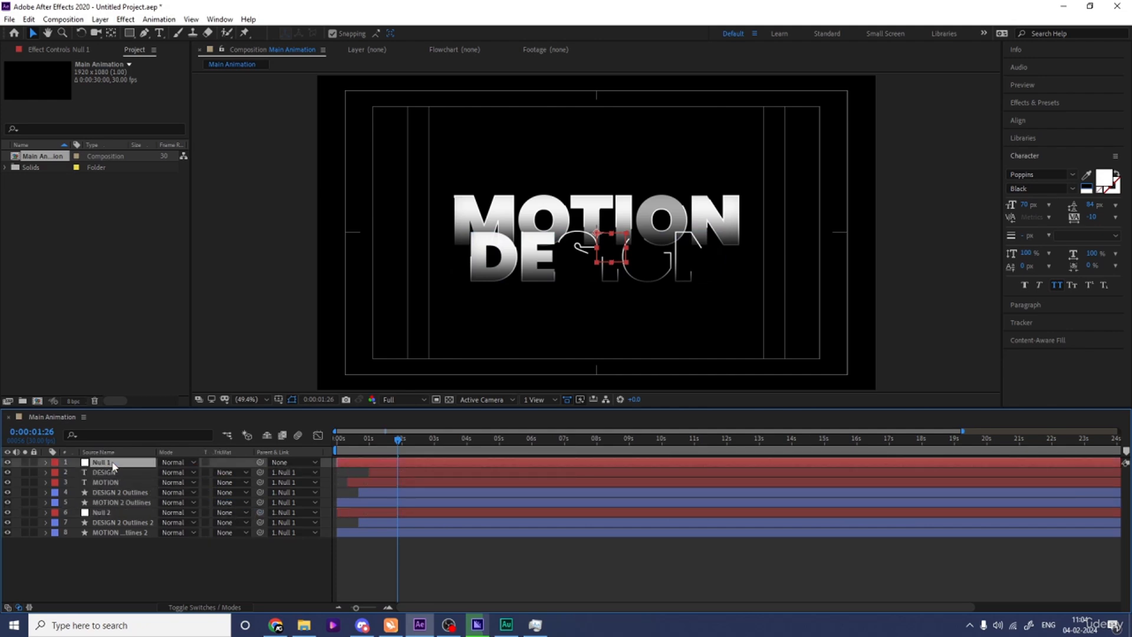
Parent both duplicated outline layers to Null 2 and scale that null up to about 258%.
{"action": "left_click", "coordinate": [109, 523]}
{"action": "left_click", "coordinate": [118, 532], "text": "shift"}
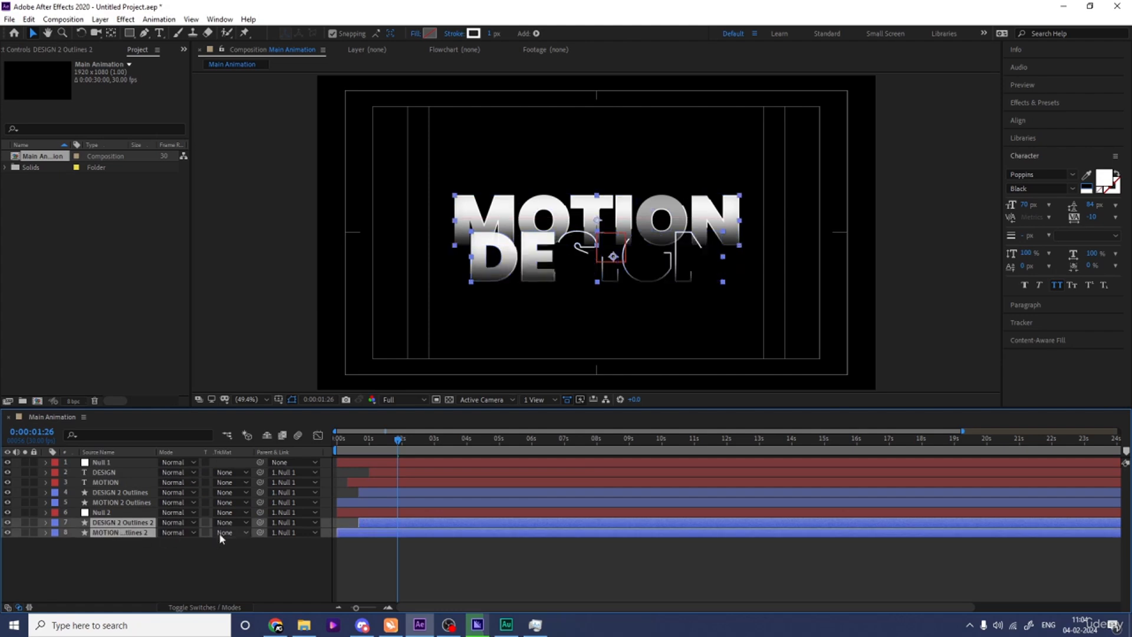
{"action": "left_click_drag", "start_coordinate": [258, 521], "coordinate": [248, 499]}
{"action": "left_click", "coordinate": [118, 512]}
{"action": "key", "text": "s"}
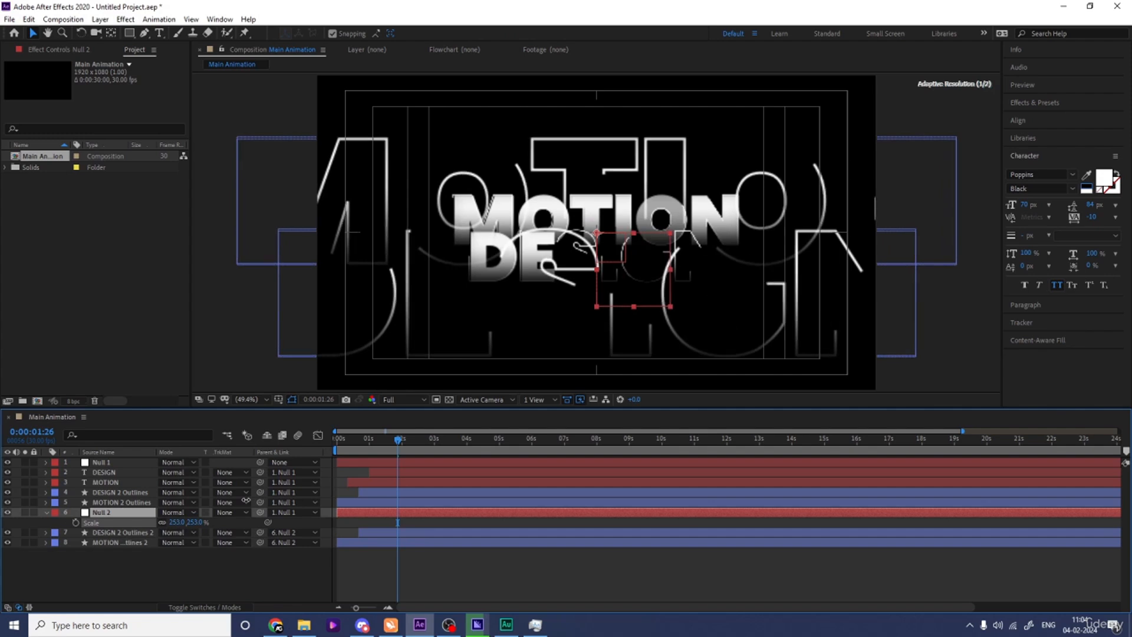
Set the stroke width of both duplicated outline layers to 0.1 px.
{"action": "left_click", "coordinate": [124, 533]}
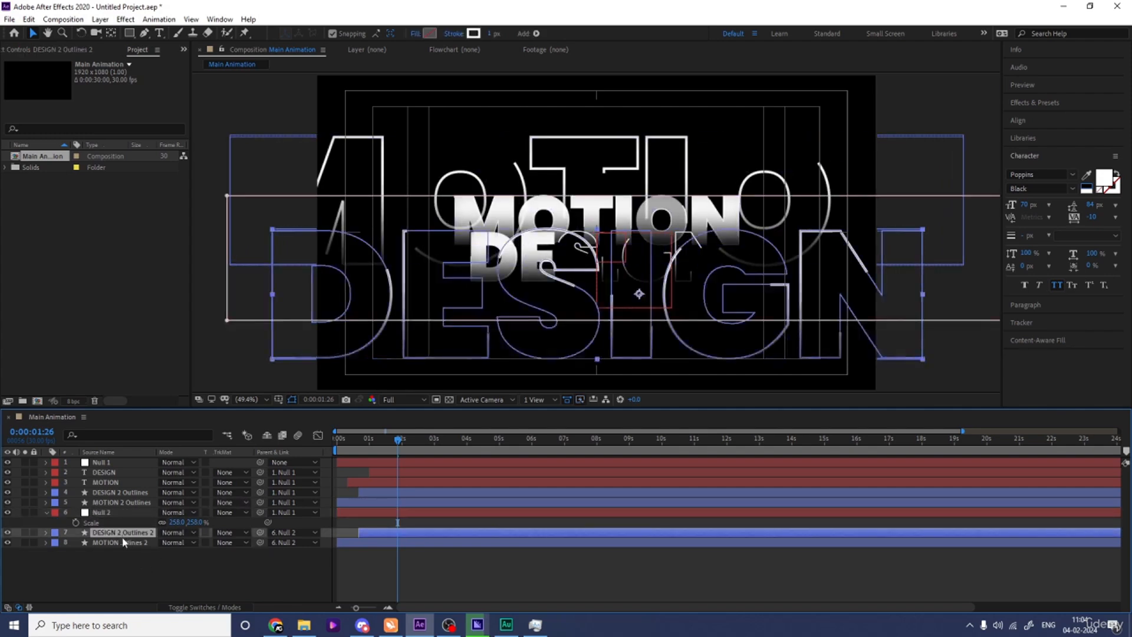
{"action": "left_click", "coordinate": [116, 542], "text": "shift"}
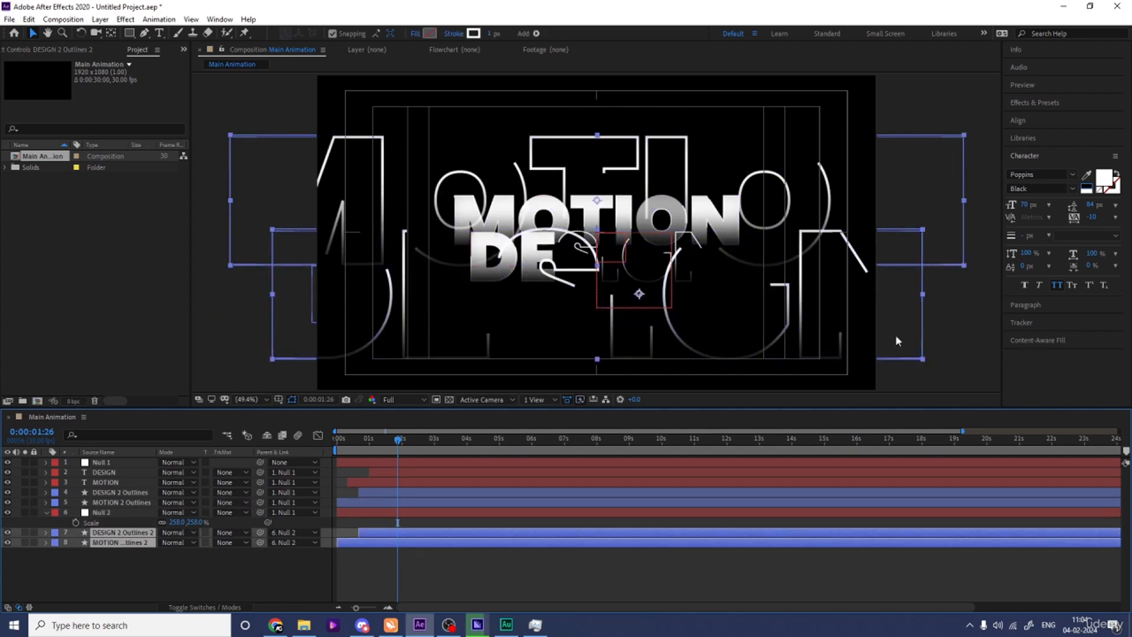
{"action": "left_click", "coordinate": [1027, 236]}
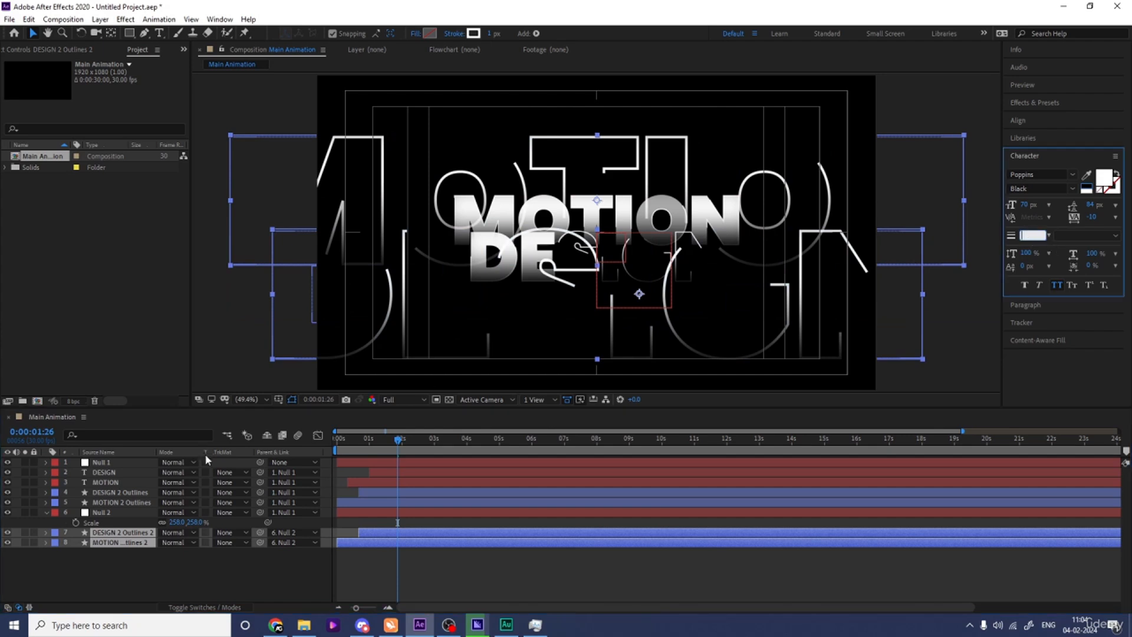
{"action": "left_click", "coordinate": [108, 565]}
{"action": "left_click", "coordinate": [110, 534], "text": "shift"}
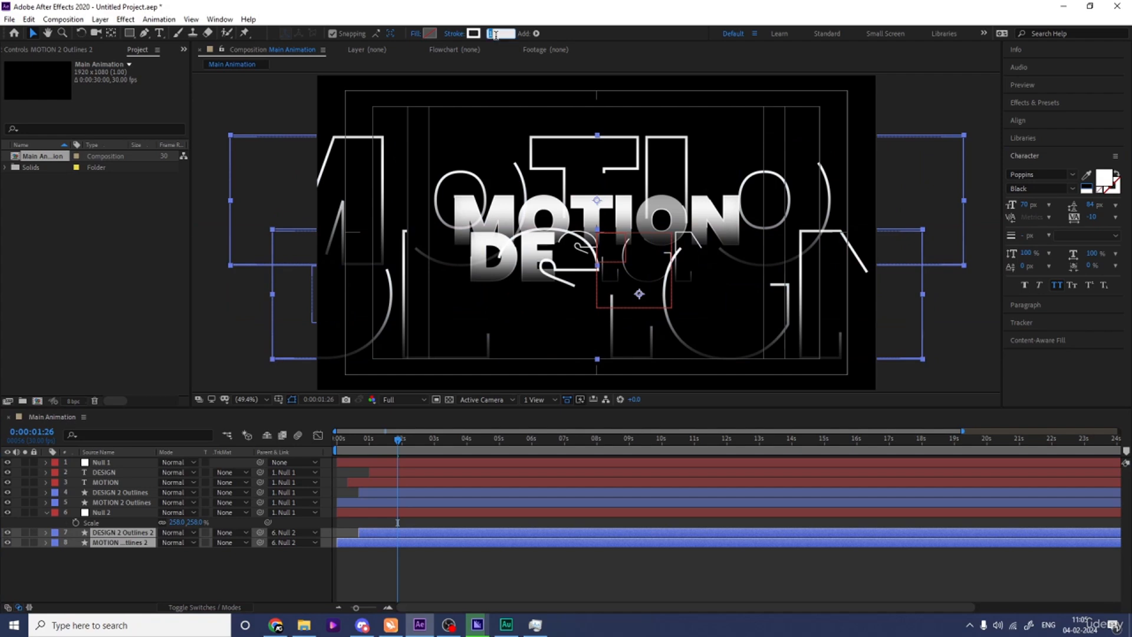
{"action": "type", "text": "2"}
{"action": "key", "text": "Return"}
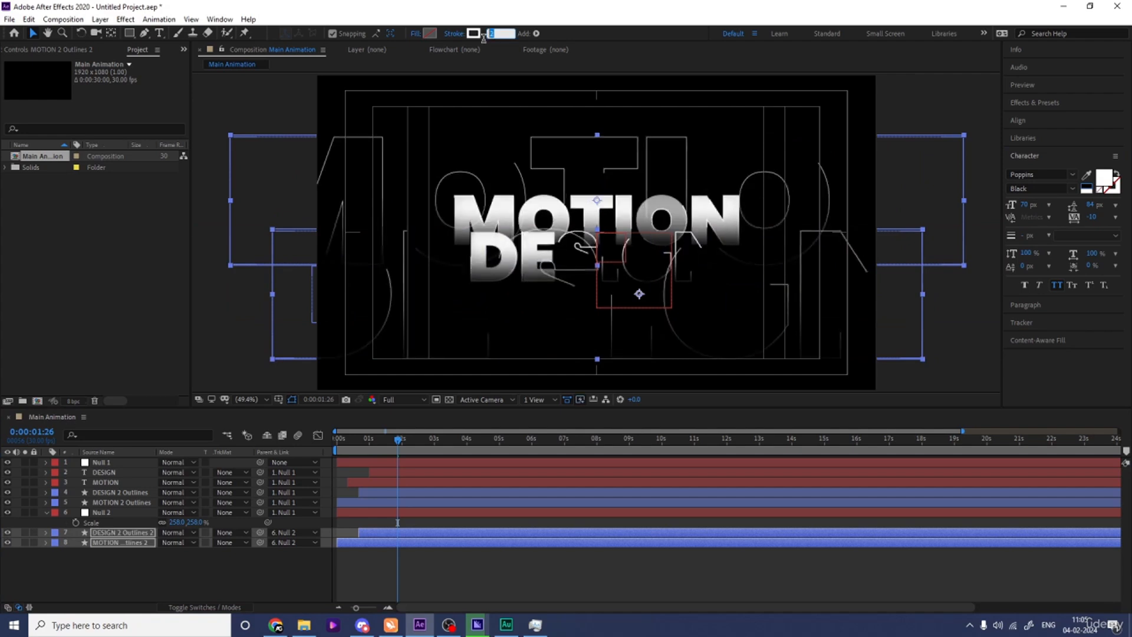
{"action": "type", "text": "1"}
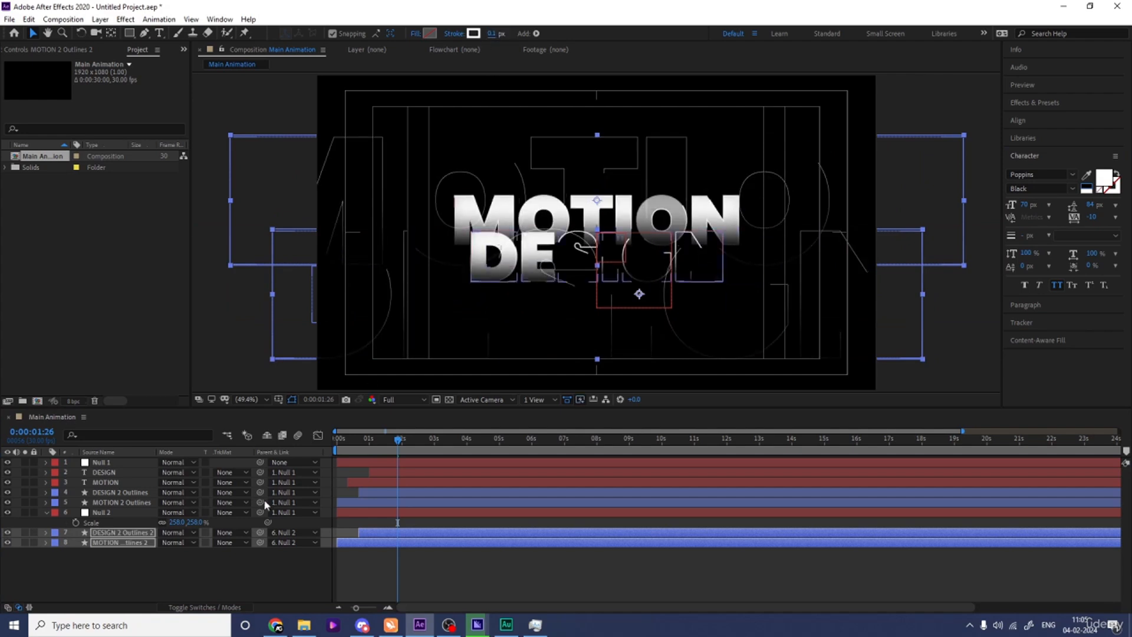
Set the scale of Null 2 to 225% and preview the background outlines from the start.
{"action": "left_click", "coordinate": [129, 511]}
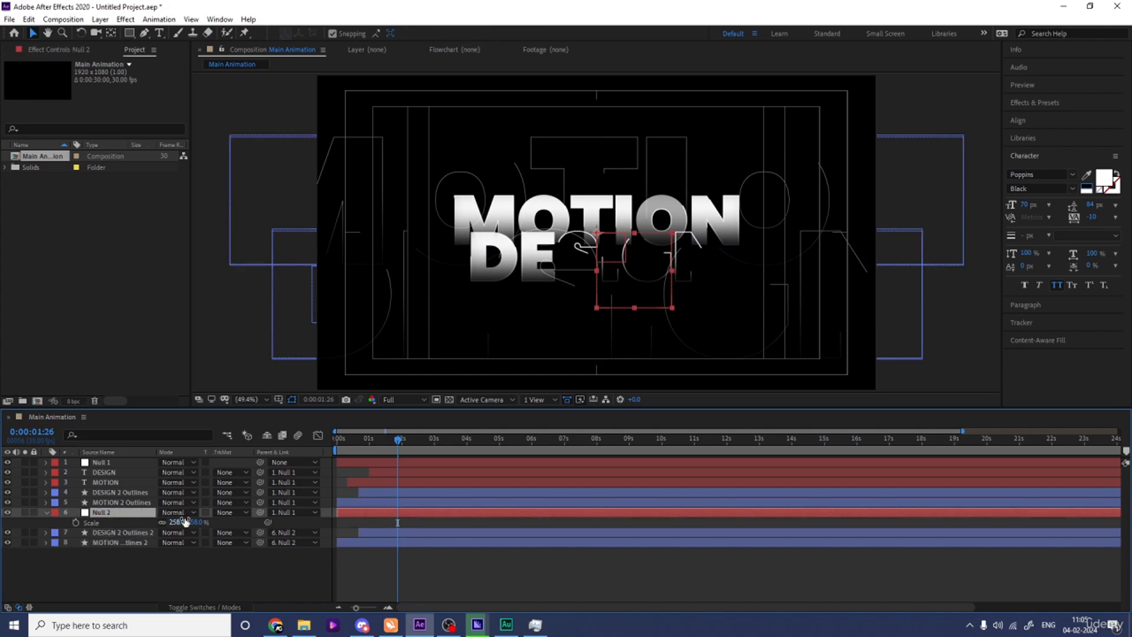
{"action": "left_click_drag", "start_coordinate": [181, 521], "coordinate": [162, 517]}
{"action": "key", "text": "space"}
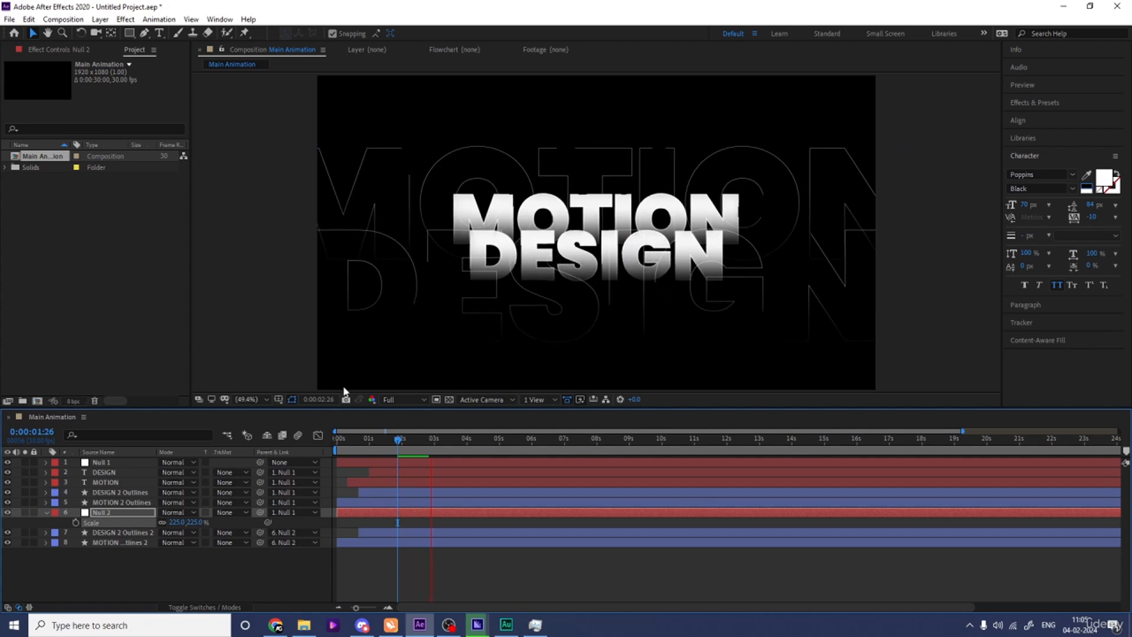
{"action": "key", "text": "space"}
{"action": "key", "text": "Home"}
{"action": "key", "text": "space"}
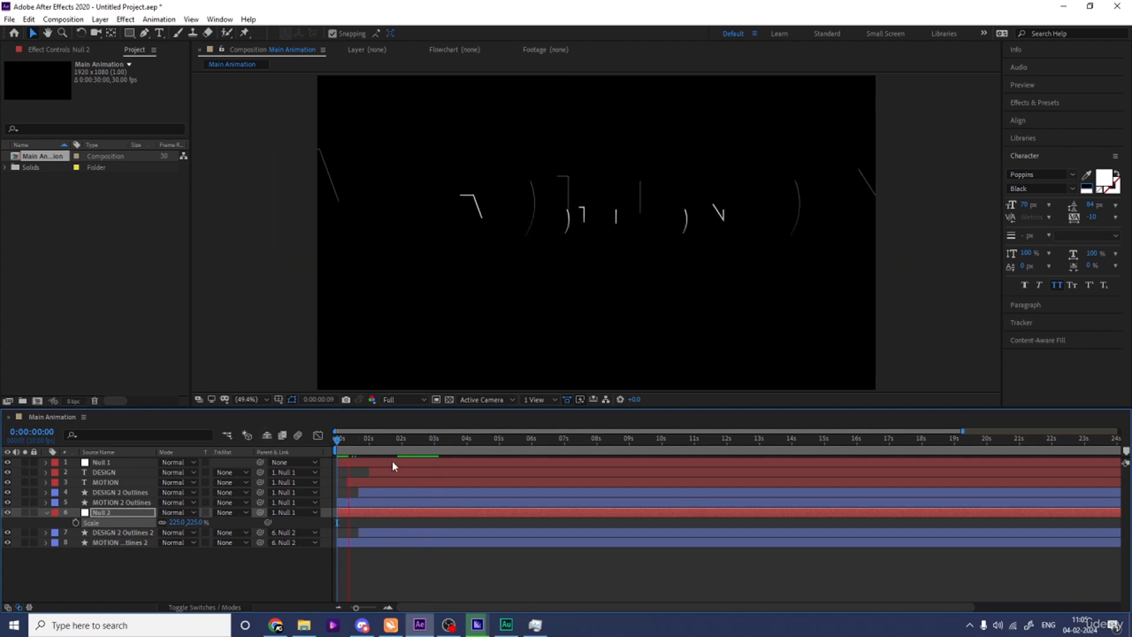
{"action": "key", "text": "space"}
Shift both duplicated outline layers later together so the MOTION copy starts just before 1 second, and preview the timing.
{"action": "left_click", "coordinate": [372, 532]}
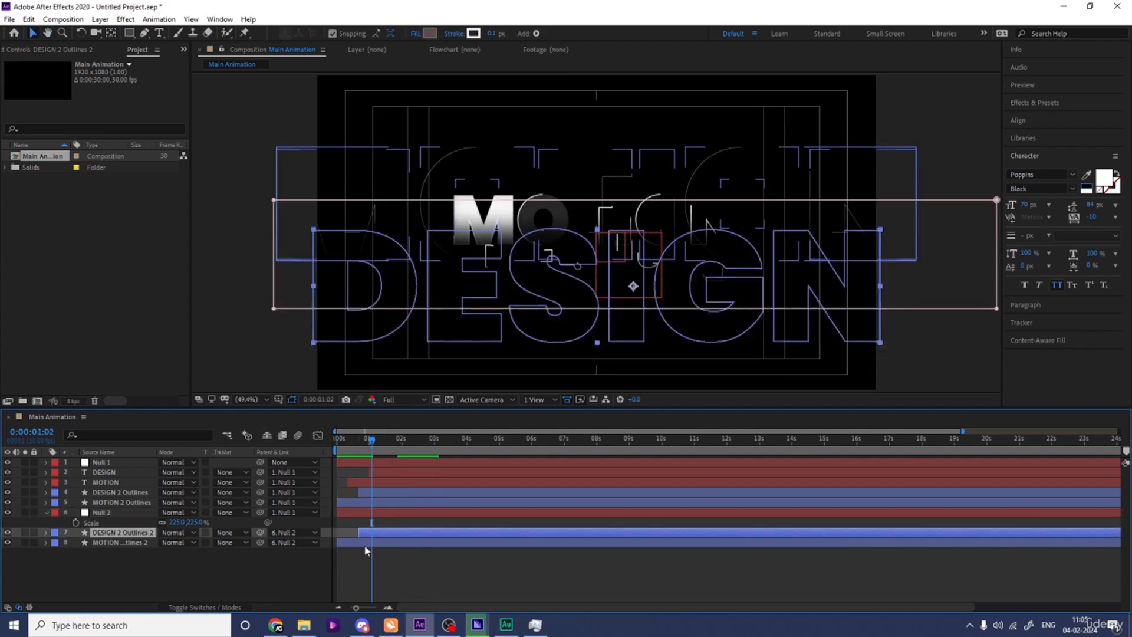
{"action": "left_click", "coordinate": [363, 544], "text": "shift"}
{"action": "left_click_drag", "start_coordinate": [360, 542], "coordinate": [386, 542]}
{"action": "key", "text": "space"}
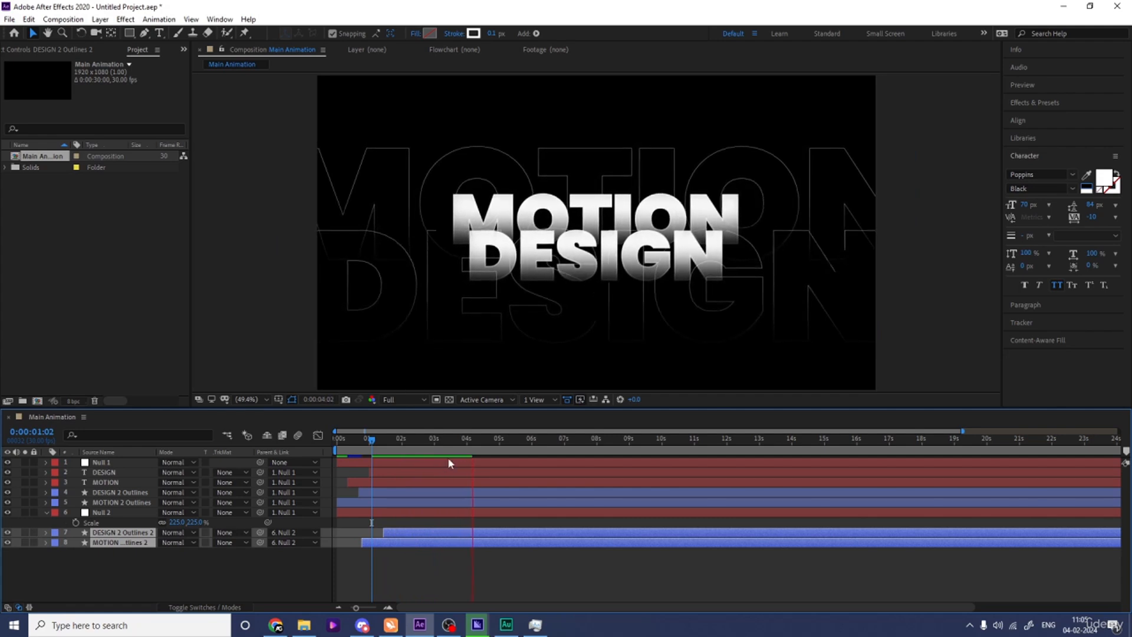
{"action": "key", "text": "space"}
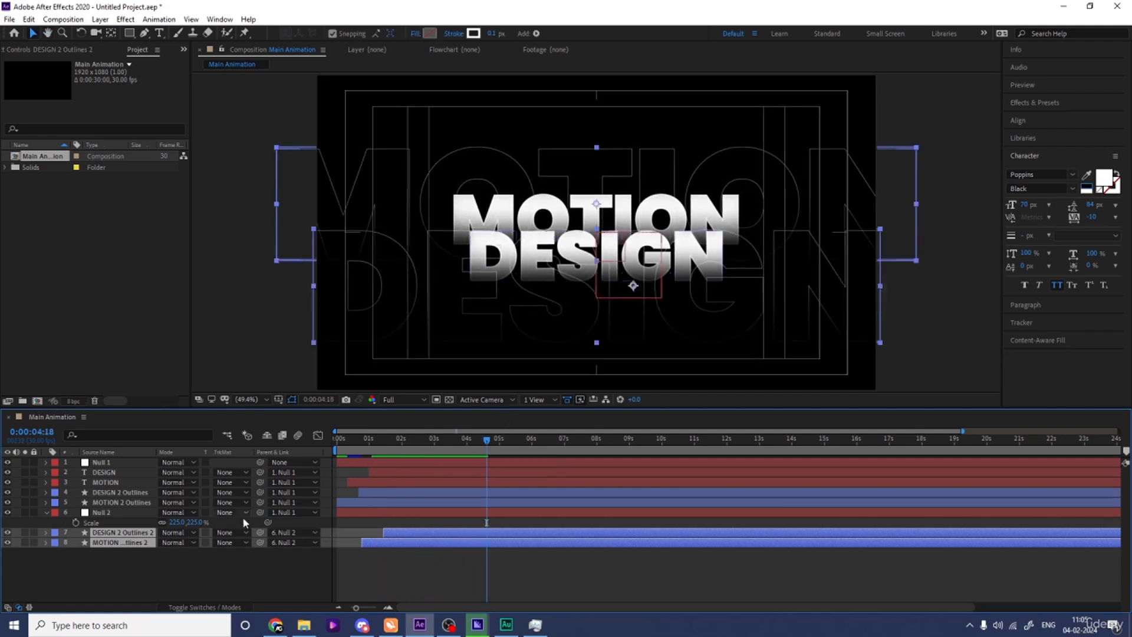
Collapse all revealed layer properties and add an adjustment layer above the whole stack.
{"action": "left_click", "coordinate": [173, 575]}
{"action": "key", "text": "u"}
{"action": "key", "text": "u"}
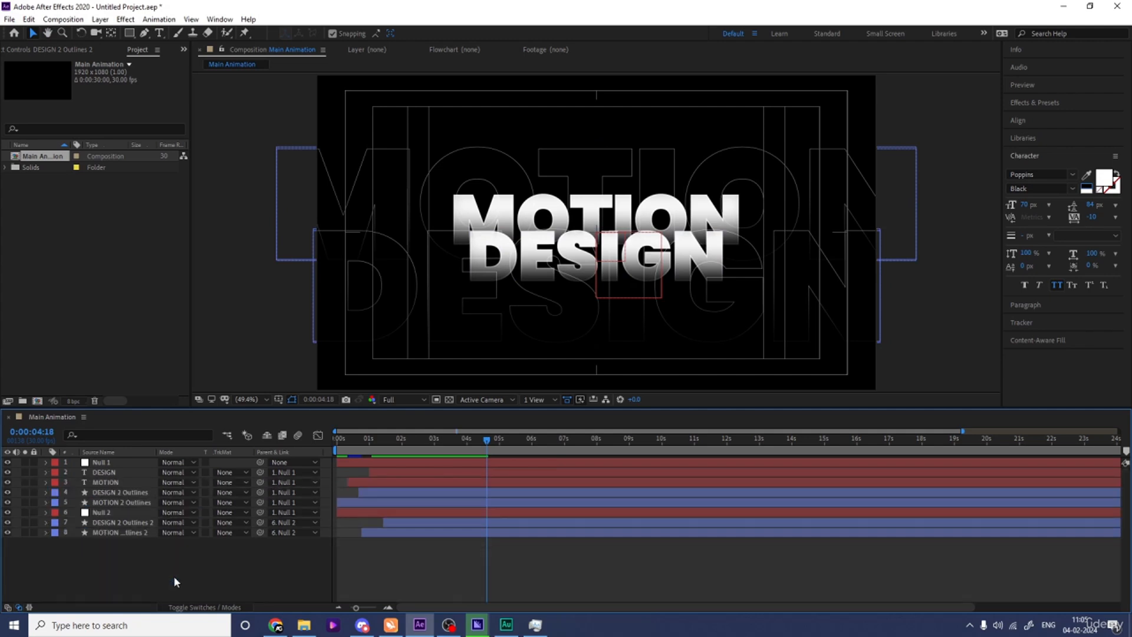
{"action": "right_click", "coordinate": [134, 572]}
{"action": "mouse_move", "coordinate": [177, 444]}
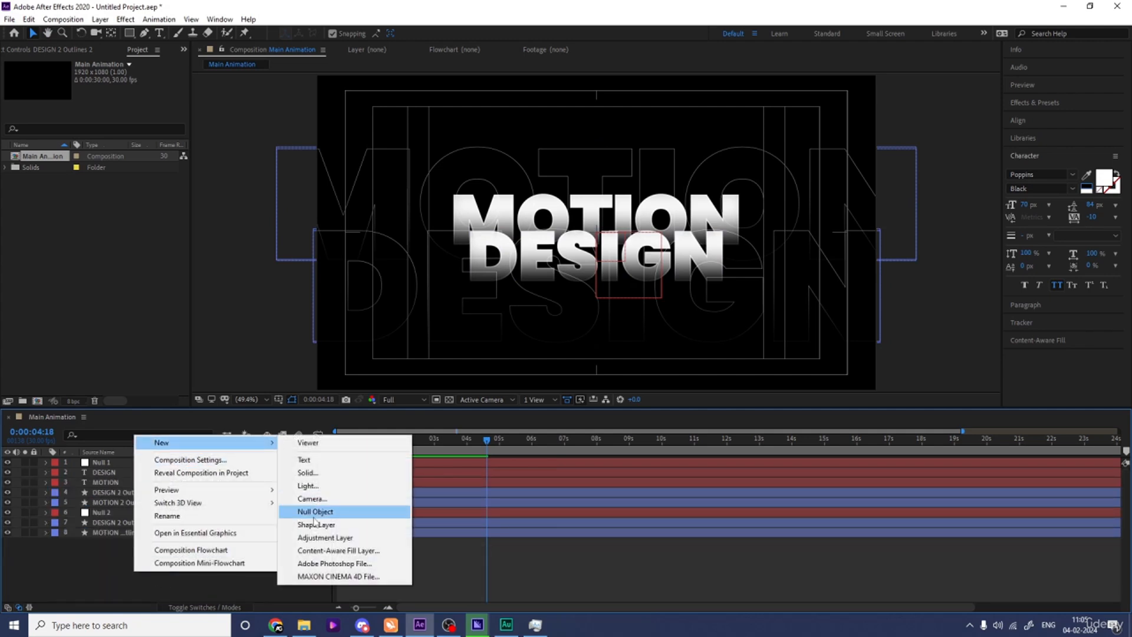
{"action": "left_click", "coordinate": [322, 537]}
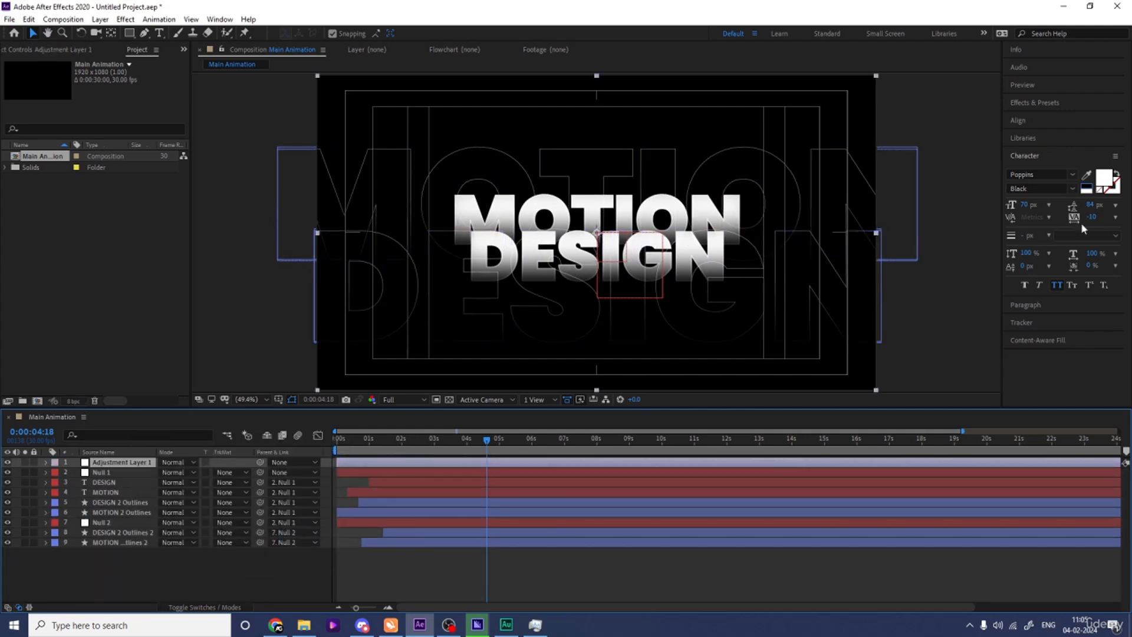
Find the Tint effect and apply it to Adjustment Layer 1.
{"action": "left_click", "coordinate": [1052, 104]}
{"action": "left_click", "coordinate": [1054, 117]}
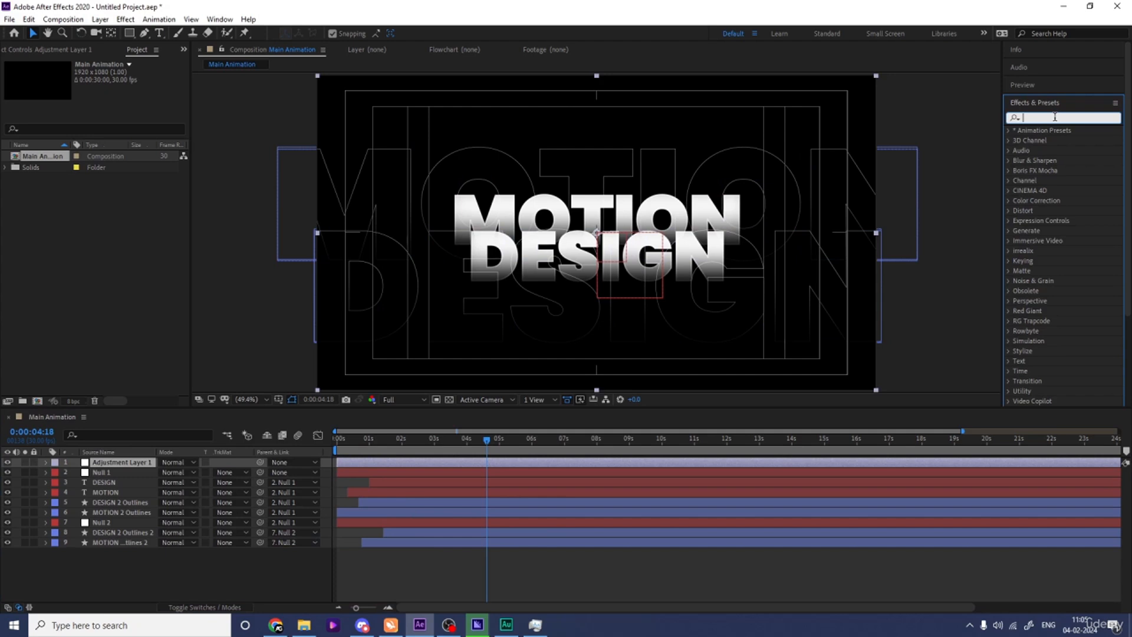
{"action": "type", "text": "tint"}
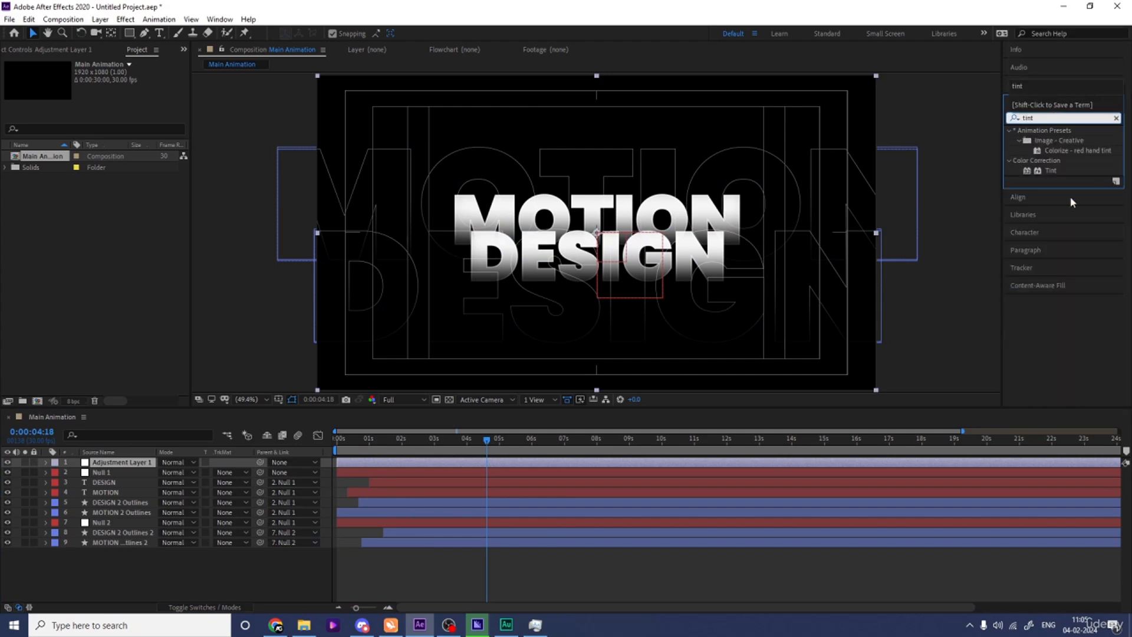
{"action": "double_click", "coordinate": [1050, 170]}
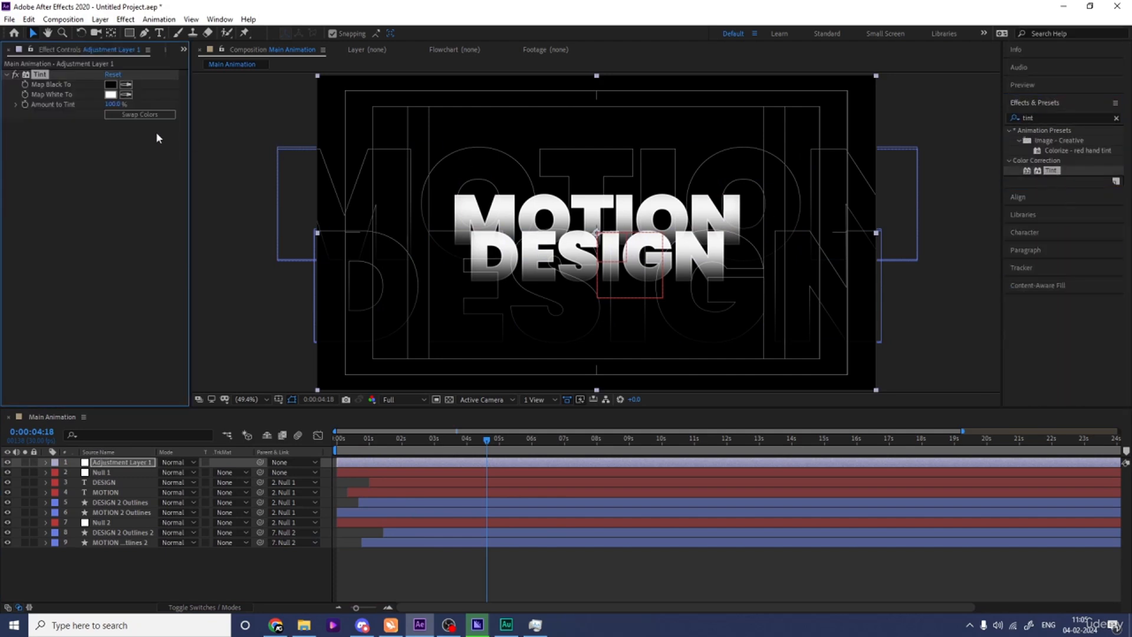
Set the Tint effect's Map White To color to pure red (FF0000).
{"action": "left_click", "coordinate": [110, 94]}
{"action": "left_click_drag", "start_coordinate": [192, 270], "coordinate": [338, 209]}
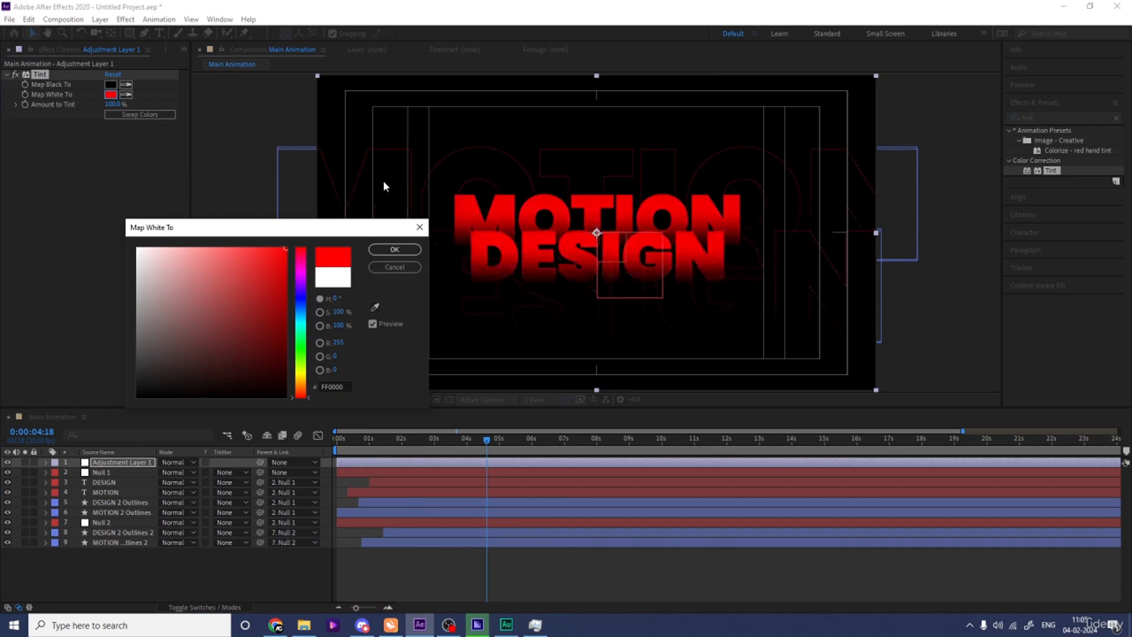
{"action": "left_click", "coordinate": [385, 250]}
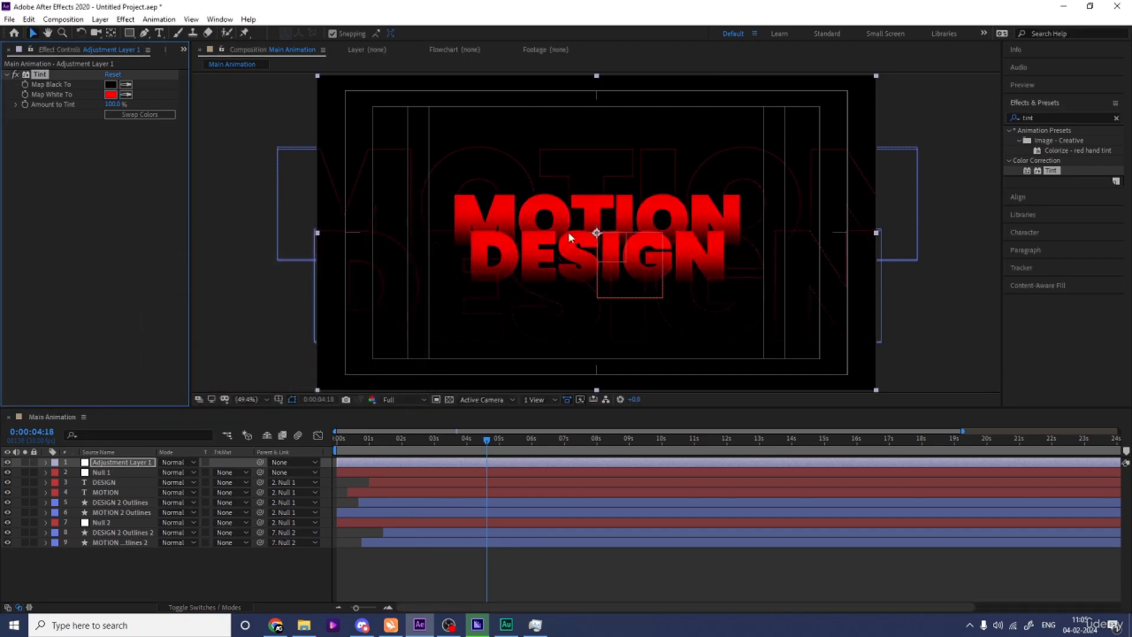
Try blue (0078FF) and purple (9000FF) as the Tint effect's Map White To color.
{"action": "left_click", "coordinate": [111, 94]}
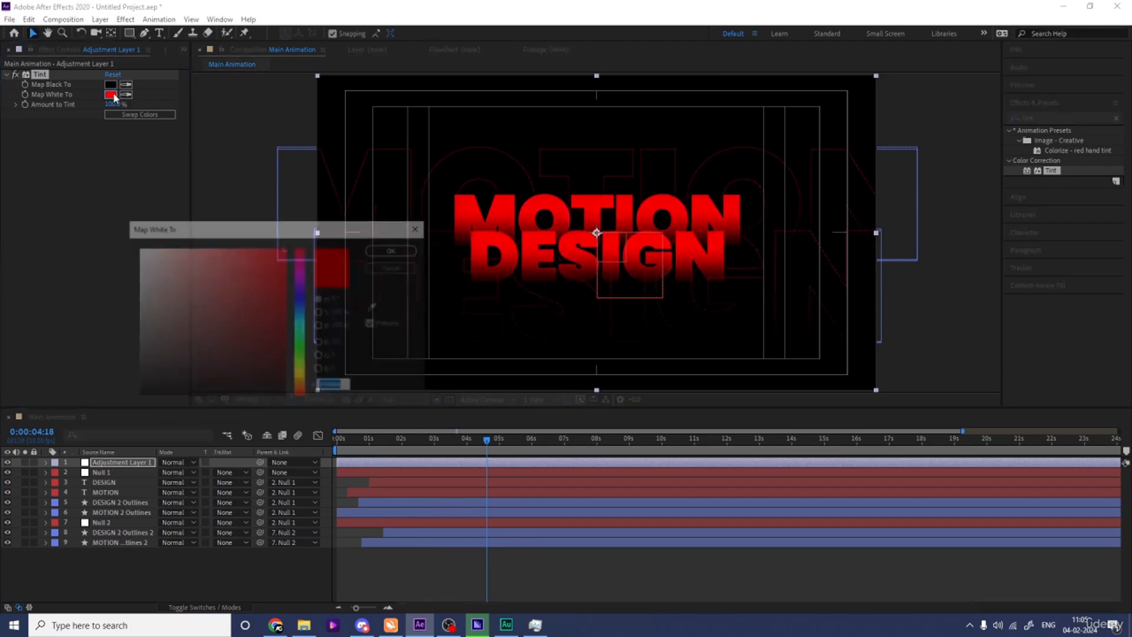
{"action": "left_click", "coordinate": [302, 309]}
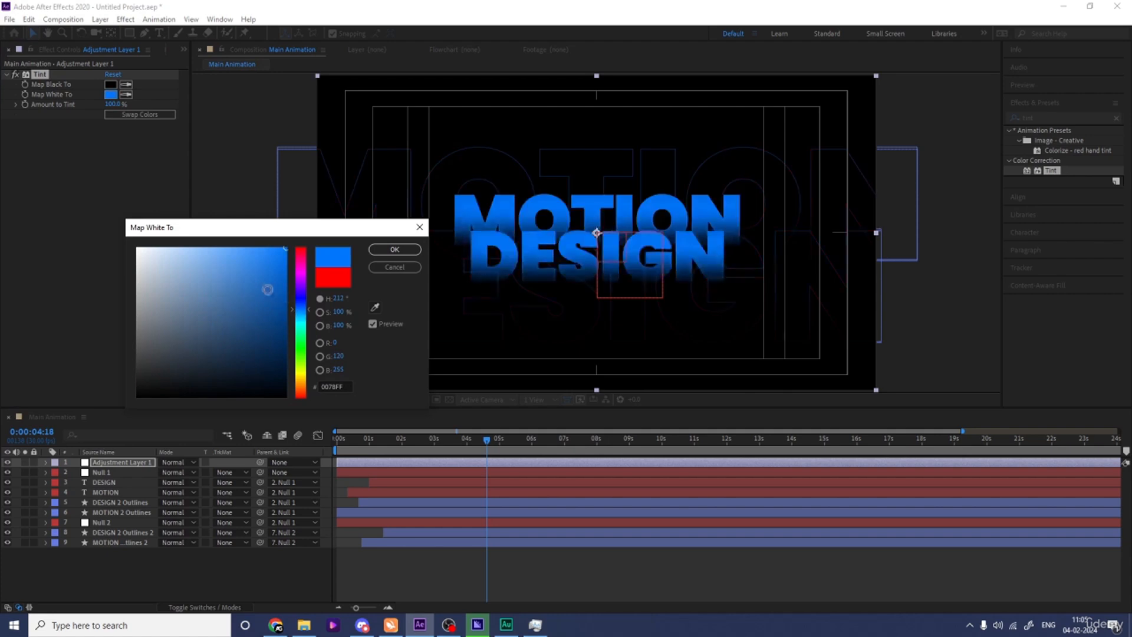
{"action": "left_click", "coordinate": [300, 284]}
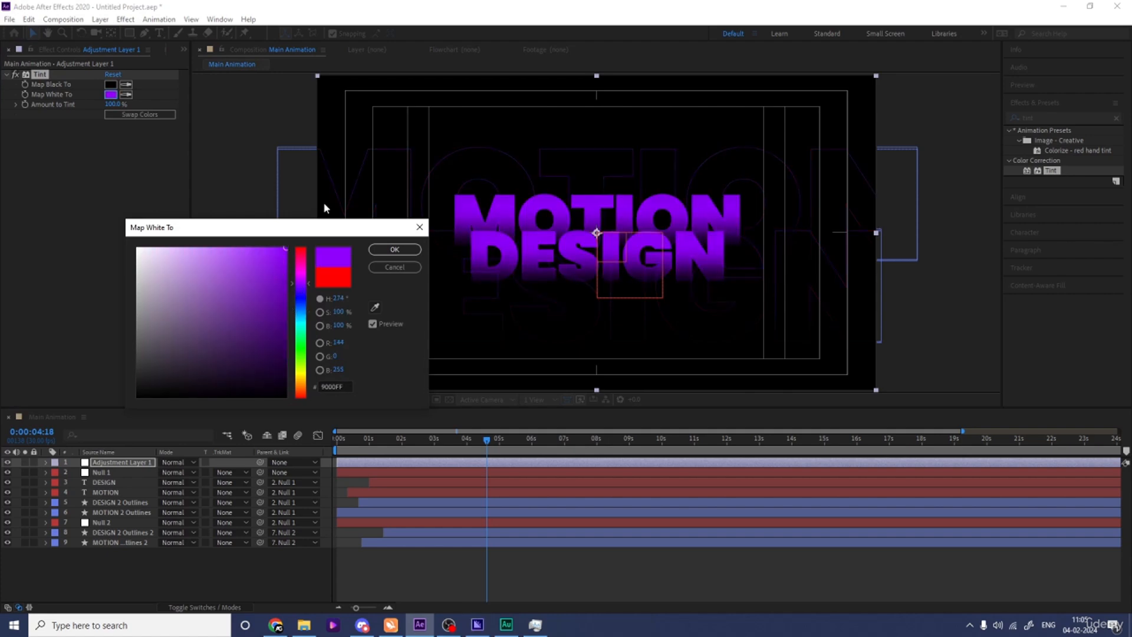
{"action": "left_click", "coordinate": [384, 250]}
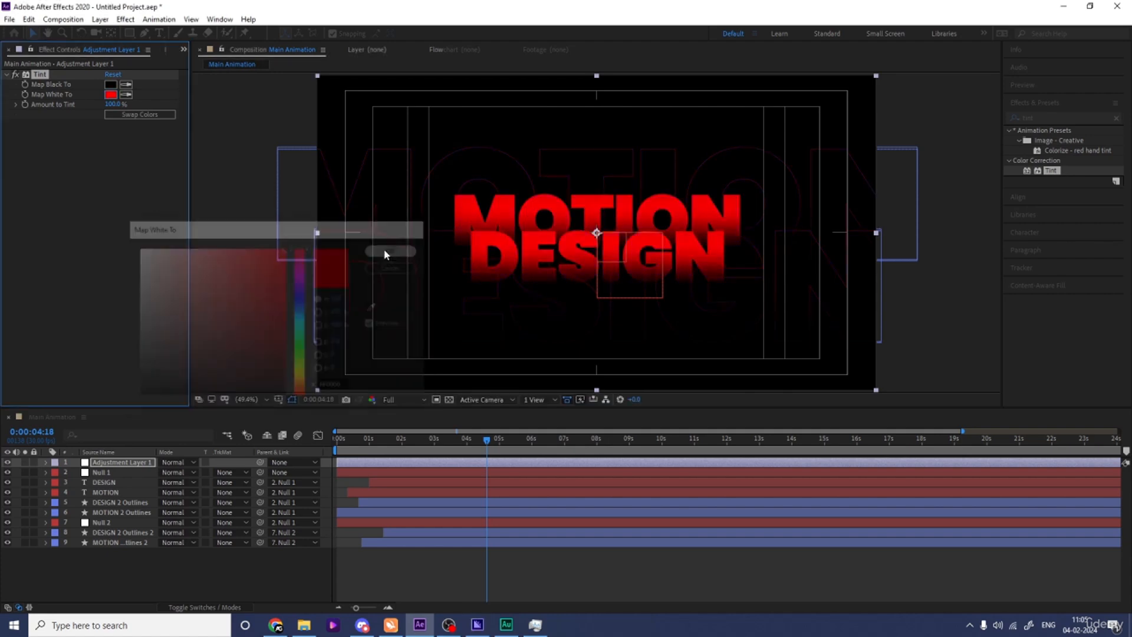
Delete Adjustment Layer 1 together with its Tint effect.
{"action": "left_click", "coordinate": [109, 465]}
{"action": "key", "text": "Delete"}
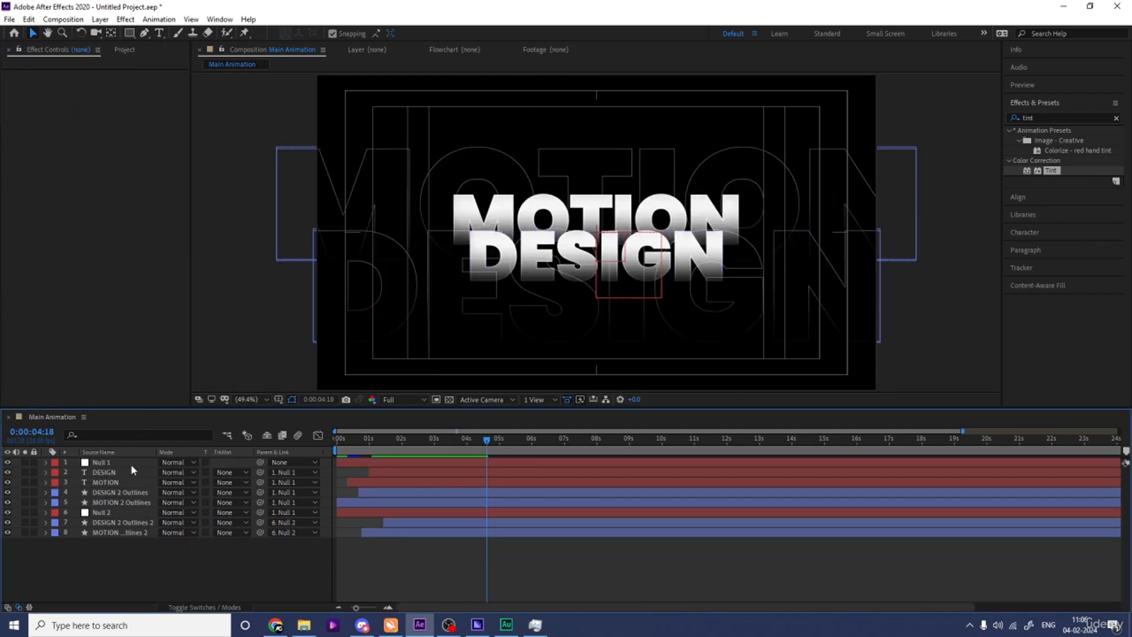
Set the fill color of the MOTION text layer to pure red (FF0000).
{"action": "left_click", "coordinate": [105, 482]}
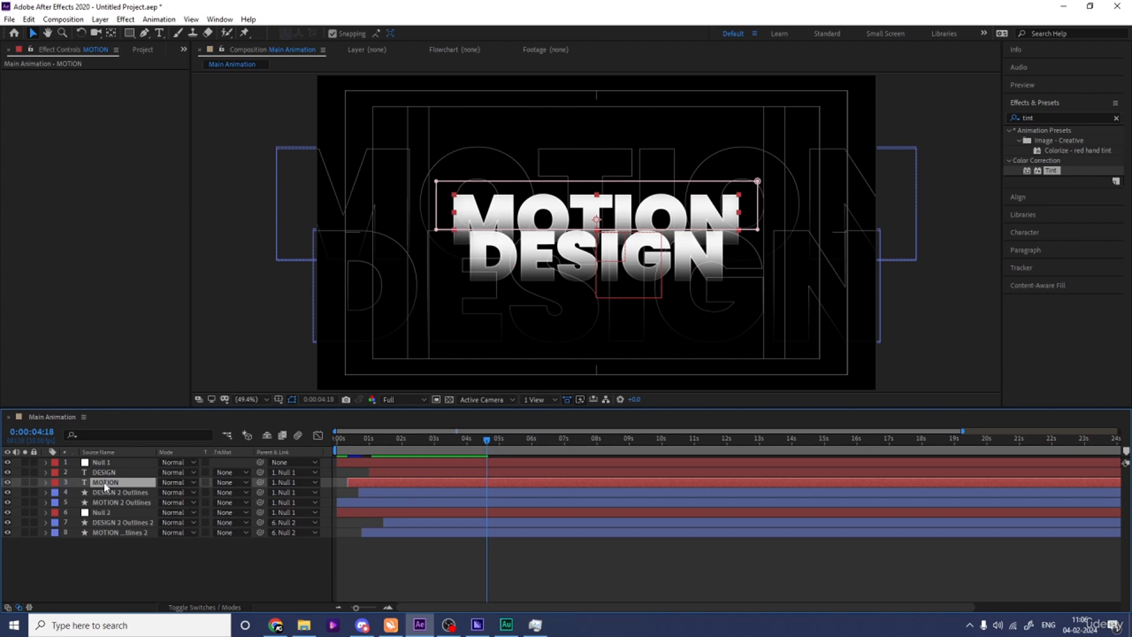
{"action": "left_click", "coordinate": [1020, 232]}
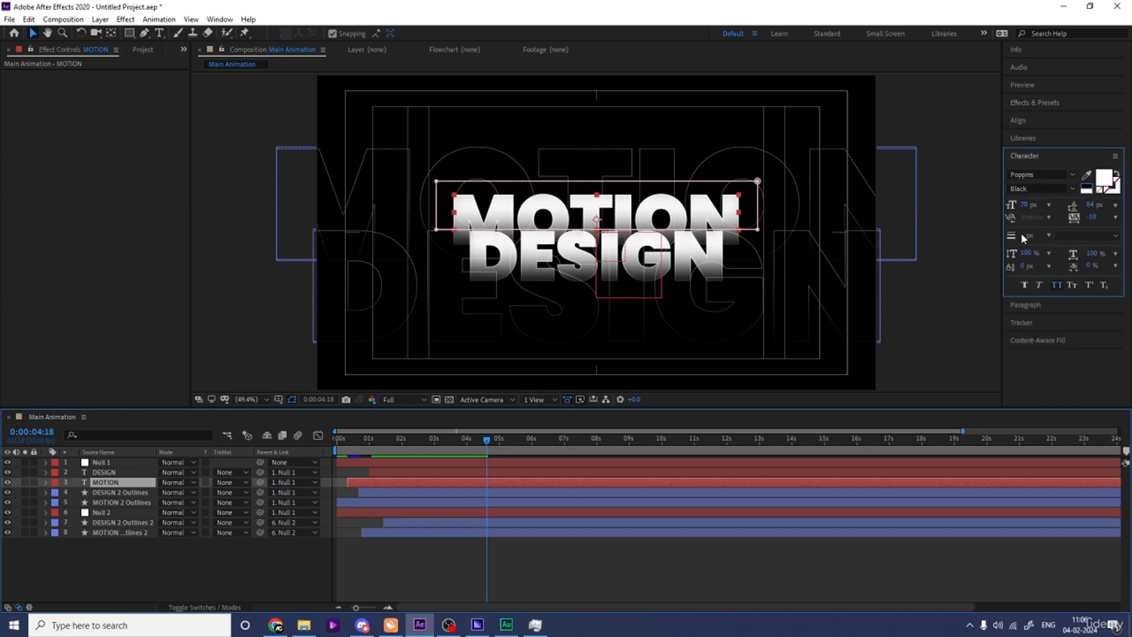
{"action": "left_click", "coordinate": [1102, 178]}
{"action": "left_click", "coordinate": [277, 254]}
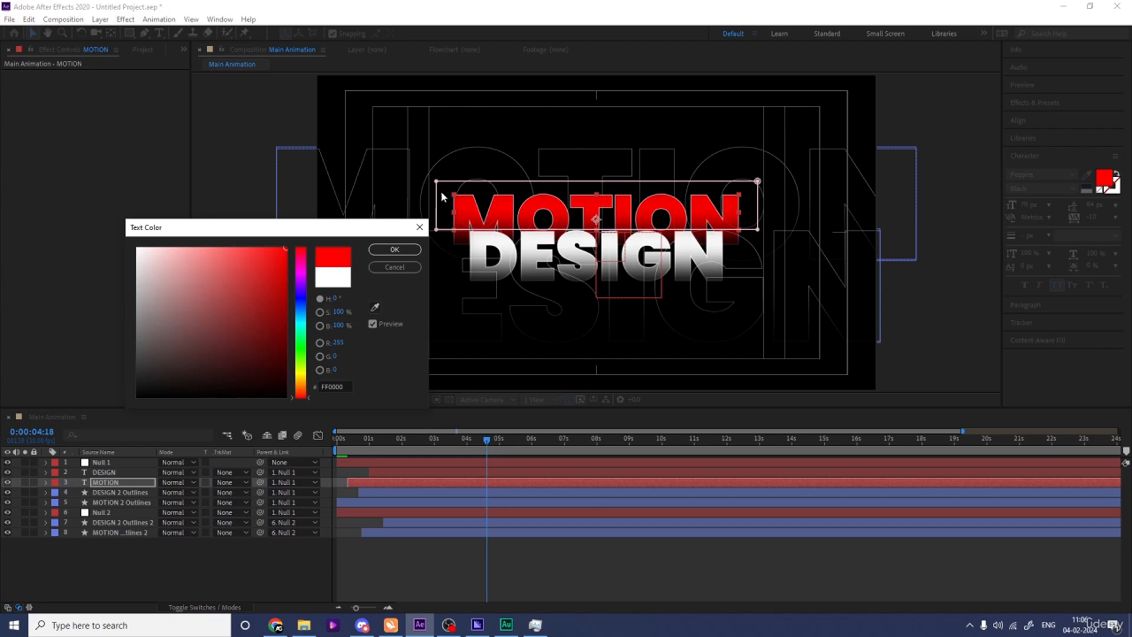
{"action": "left_click", "coordinate": [394, 250]}
Change the stroke color of the MOTION 2 Outlines layer to red.
{"action": "left_click", "coordinate": [106, 495]}
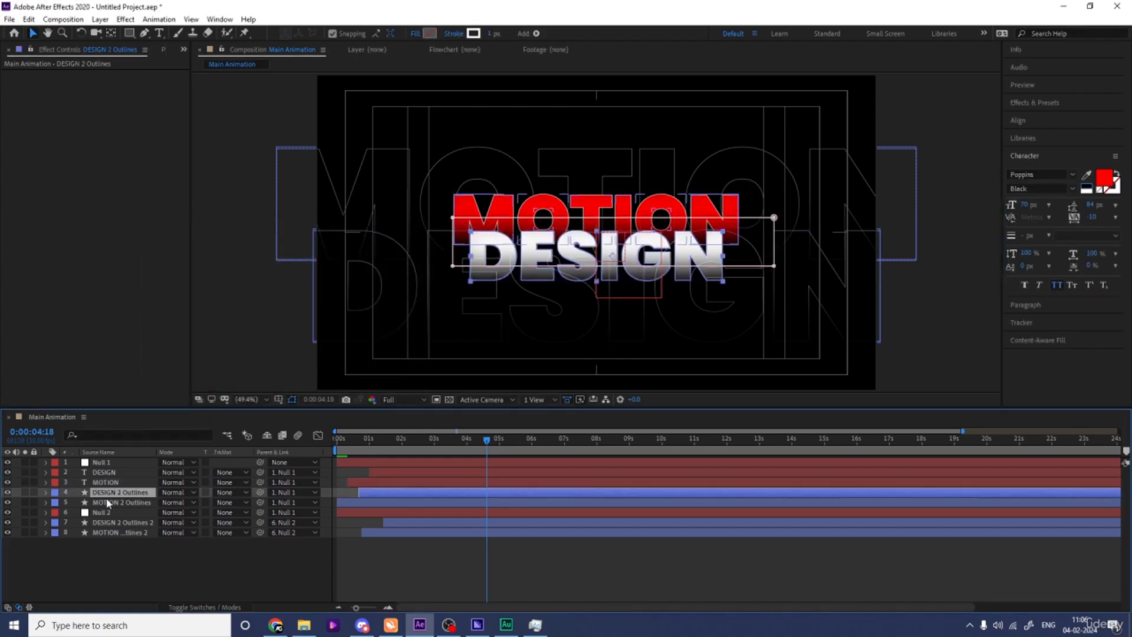
{"action": "left_click", "coordinate": [108, 503]}
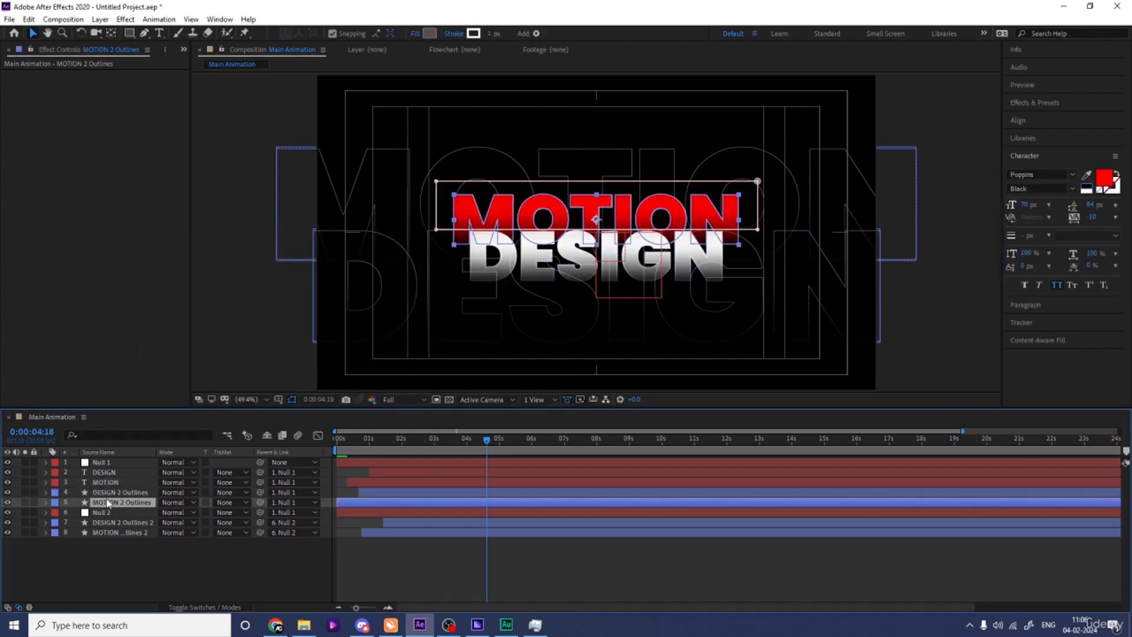
{"action": "left_click", "coordinate": [476, 33]}
{"action": "left_click_drag", "start_coordinate": [238, 321], "coordinate": [390, 162]}
{"action": "left_click", "coordinate": [395, 249]}
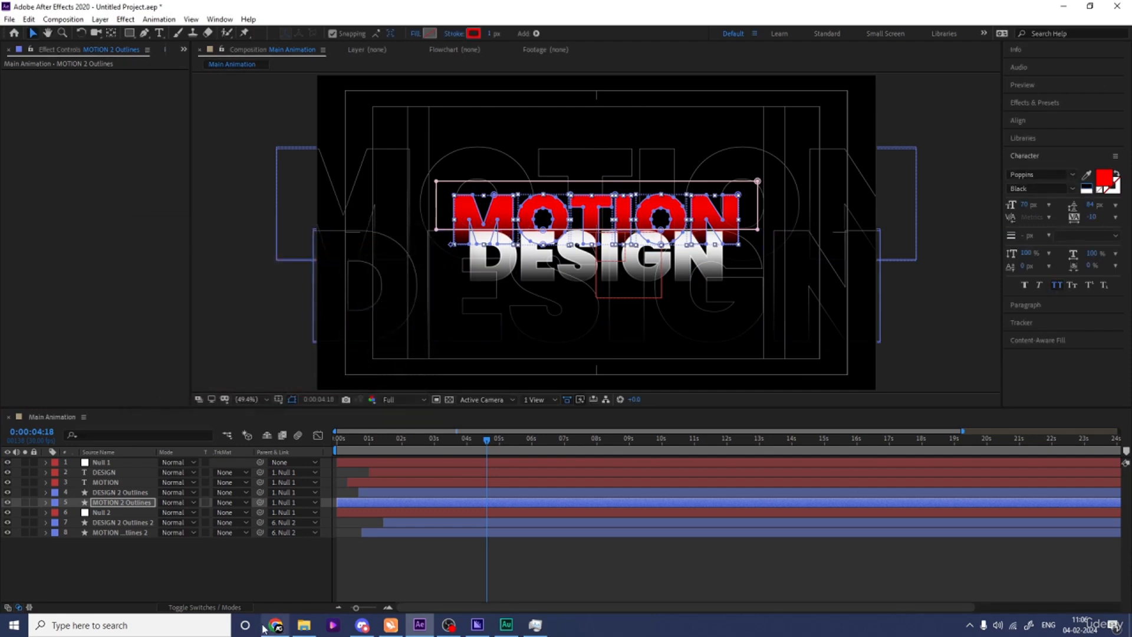
Deselect the layers and preview the recolored title from the start of the composition.
{"action": "left_click", "coordinate": [239, 561]}
{"action": "key", "text": "space"}
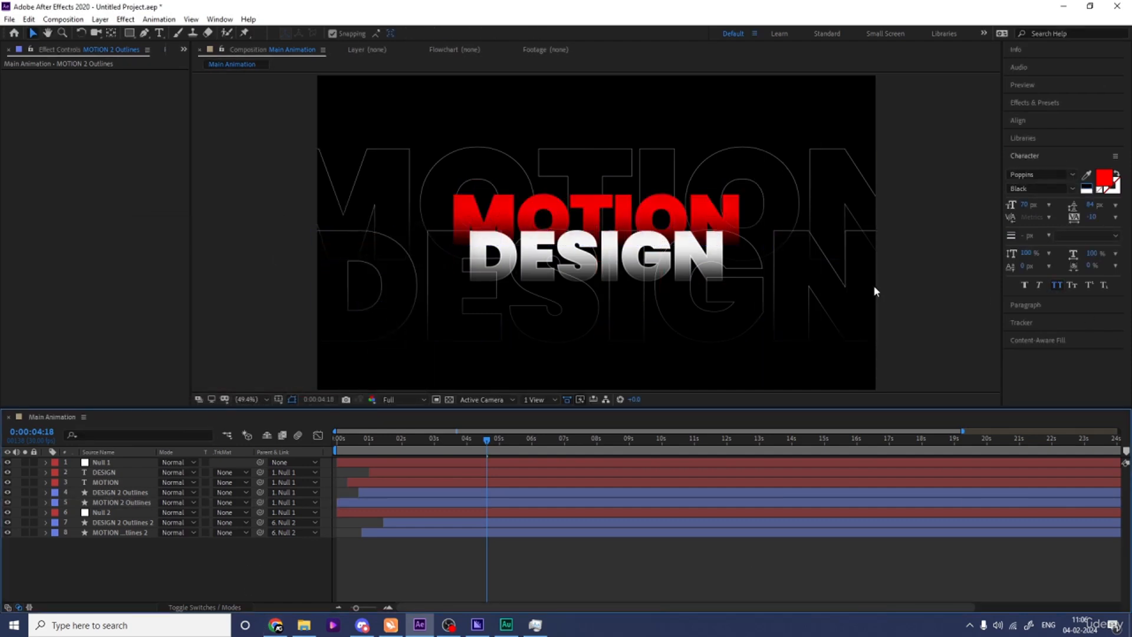
{"action": "left_click", "coordinate": [341, 448]}
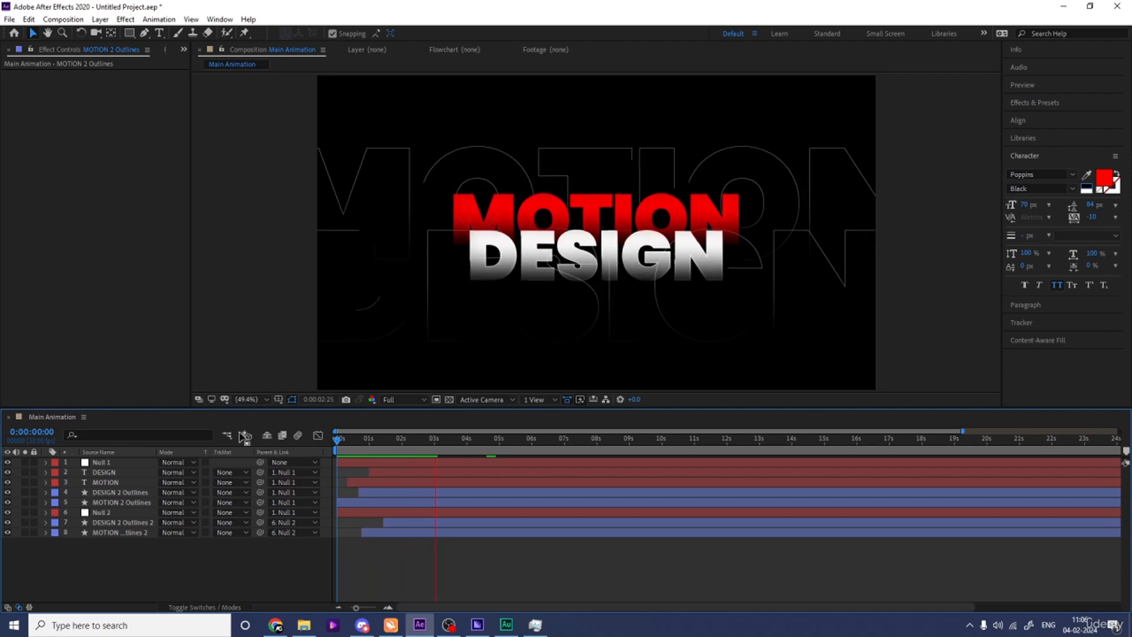
{"action": "key", "text": "space"}
Change the stroke of the enlarged background outline layer MOTION 2 Outlines 2 to red and preview the result.
{"action": "left_click", "coordinate": [112, 532]}
{"action": "left_click", "coordinate": [472, 34]}
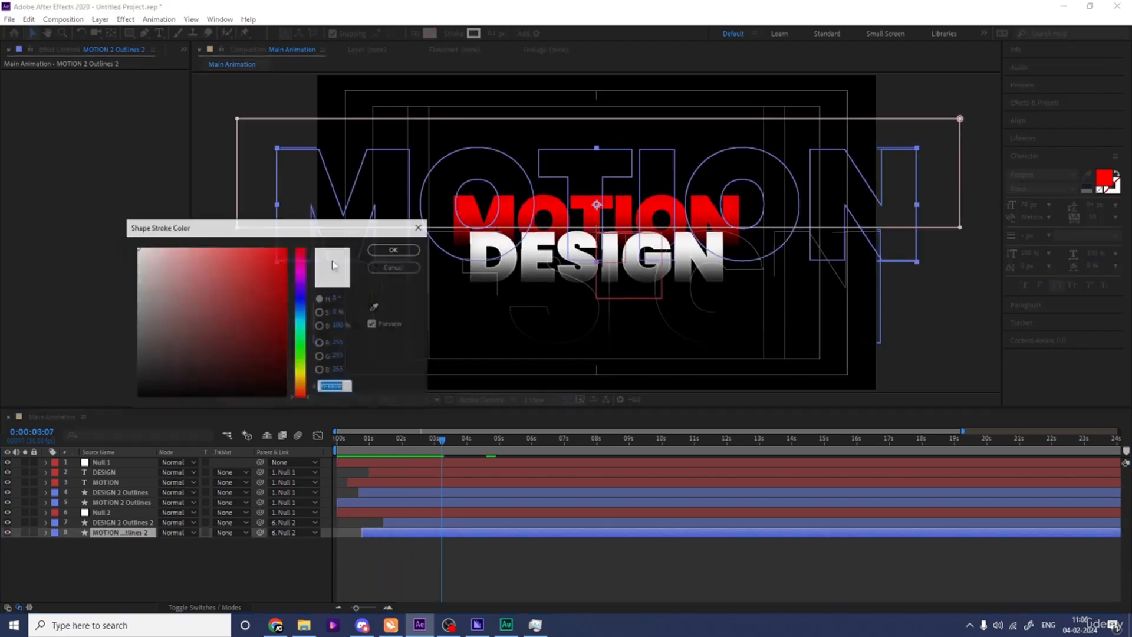
{"action": "left_click", "coordinate": [286, 249]}
{"action": "left_click", "coordinate": [394, 248]}
{"action": "key", "text": "space"}
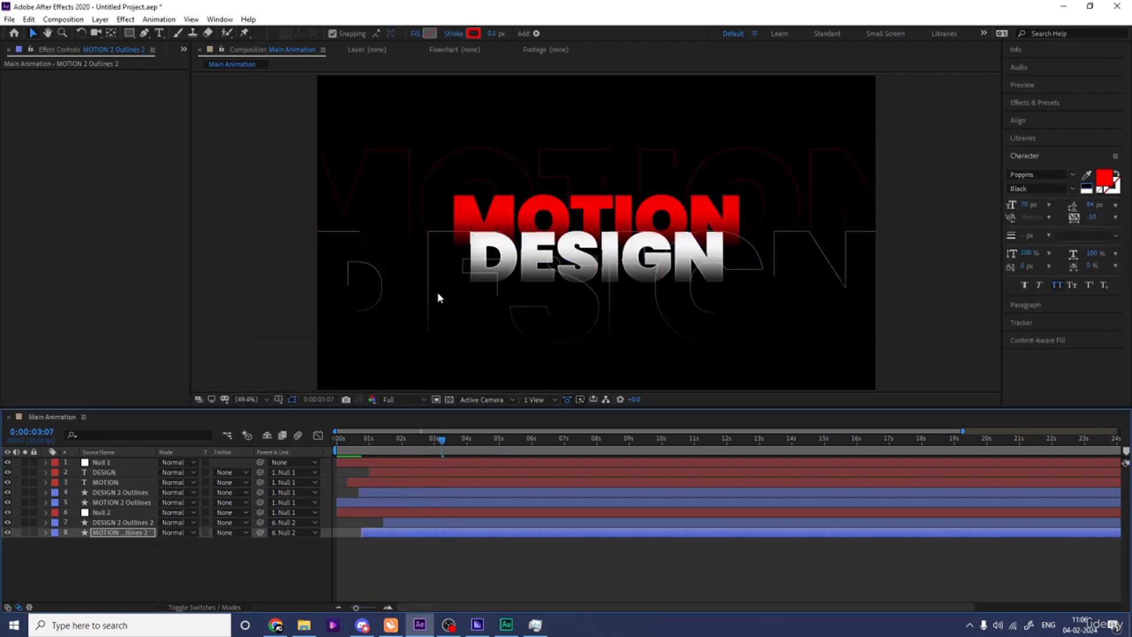
{"action": "key", "text": "space"}
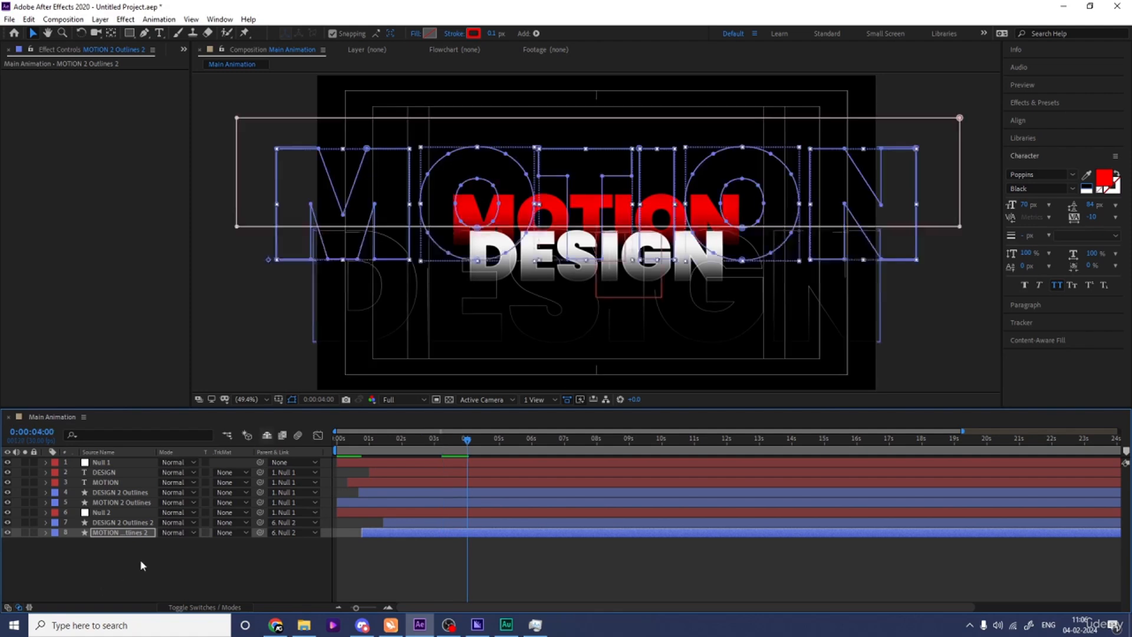
{"action": "left_click", "coordinate": [142, 570]}
{"action": "key", "text": "space"}
{"action": "key", "text": "space"}
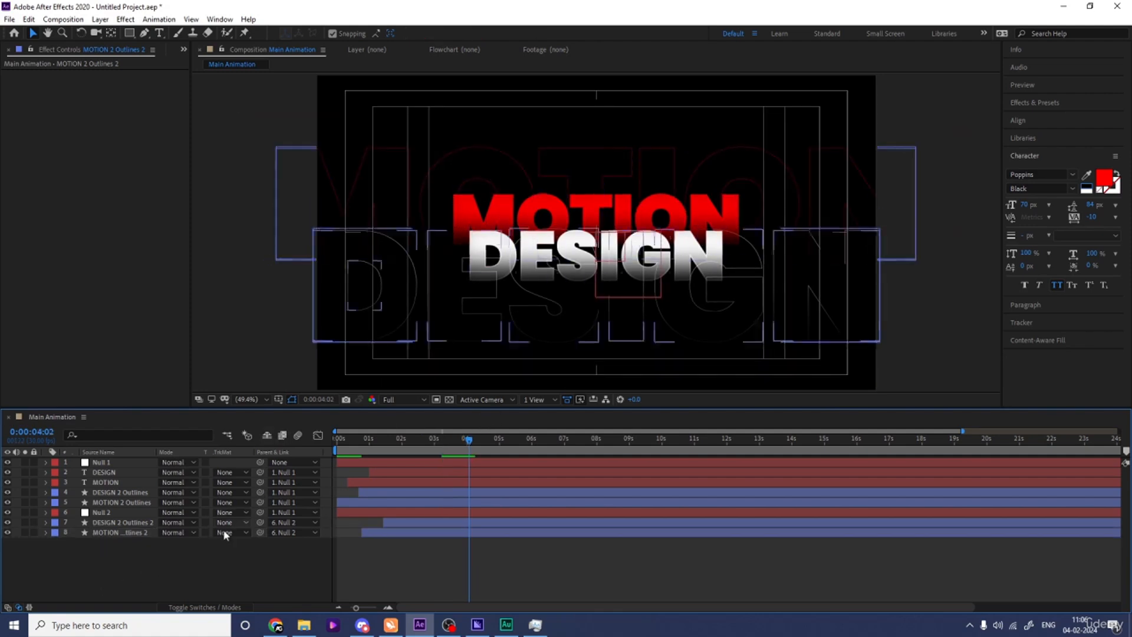
Add a new adjustment layer above the whole layer stack.
{"action": "right_click", "coordinate": [178, 564]}
{"action": "mouse_move", "coordinate": [259, 435]}
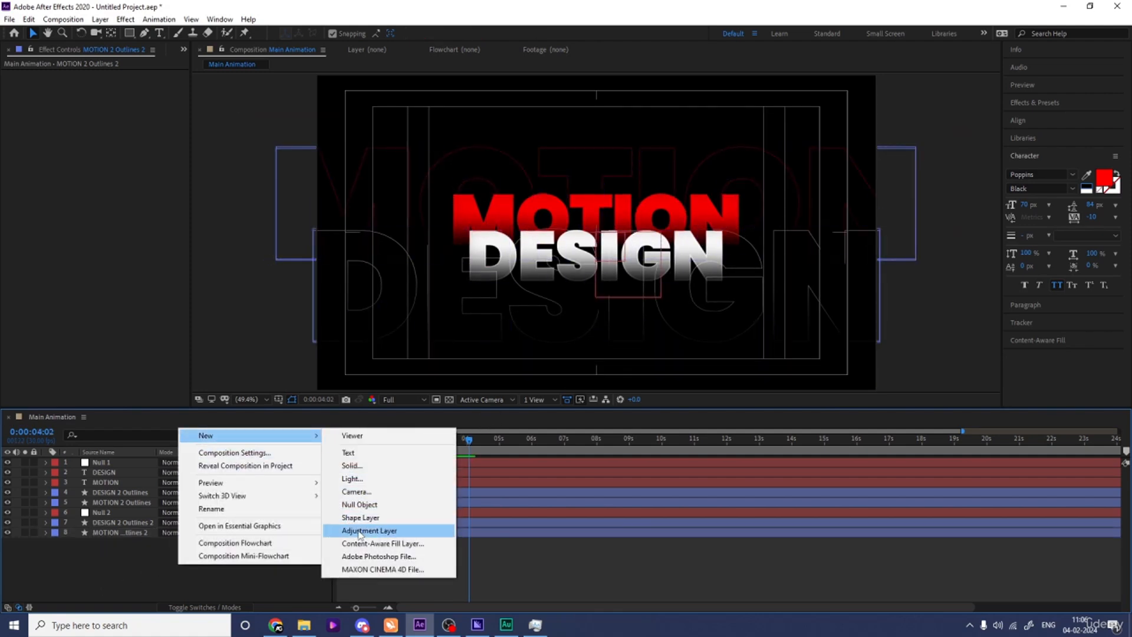
{"action": "left_click", "coordinate": [360, 530]}
Find the Transform effect and apply it to Adjustment Layer 2.
{"action": "left_click", "coordinate": [1030, 101]}
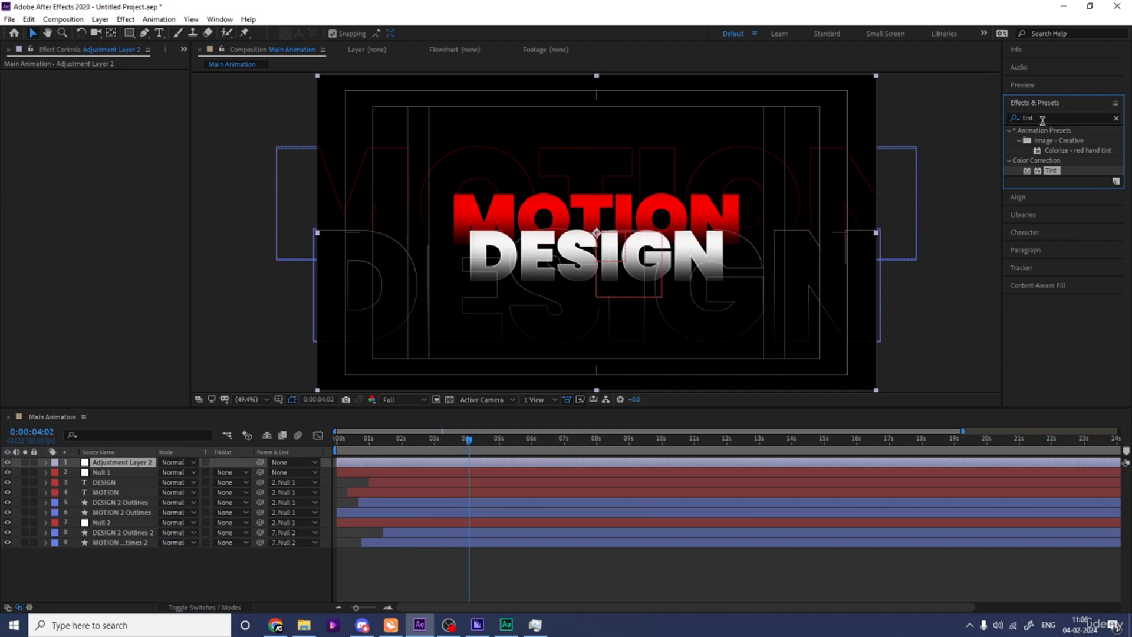
{"action": "left_click", "coordinate": [1038, 117]}
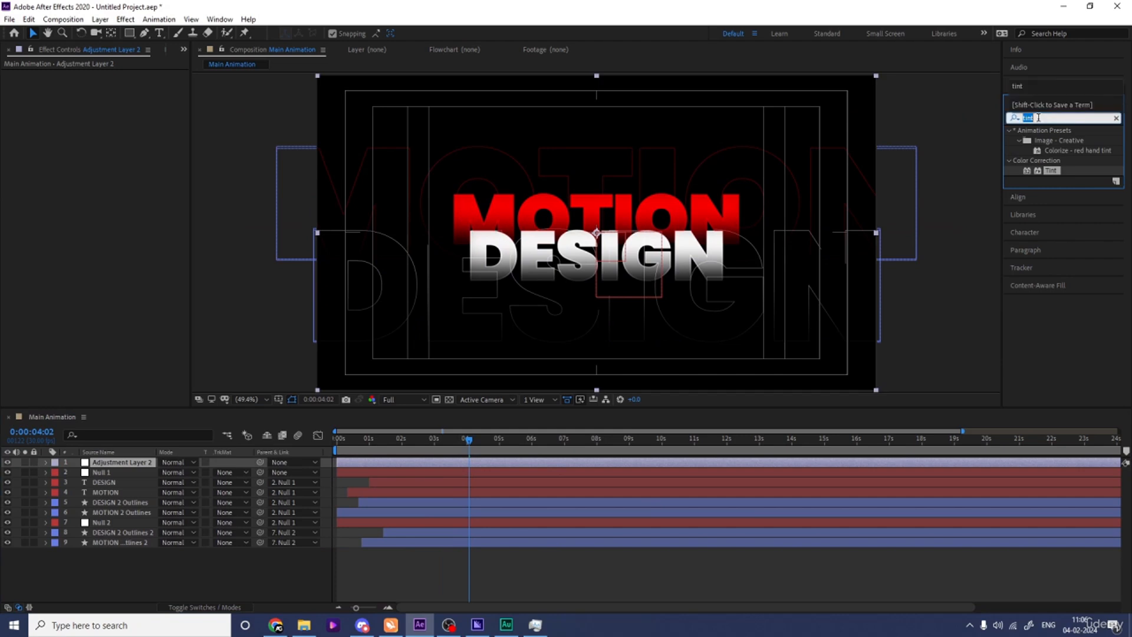
{"action": "type", "text": "trn"}
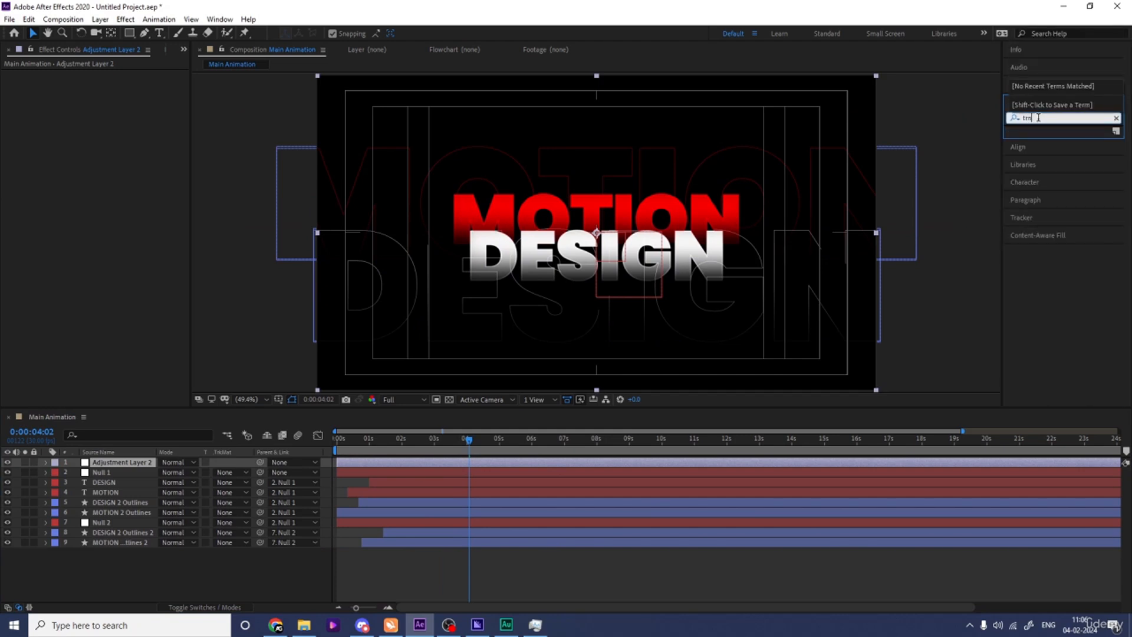
{"action": "key", "text": "BackSpace"}
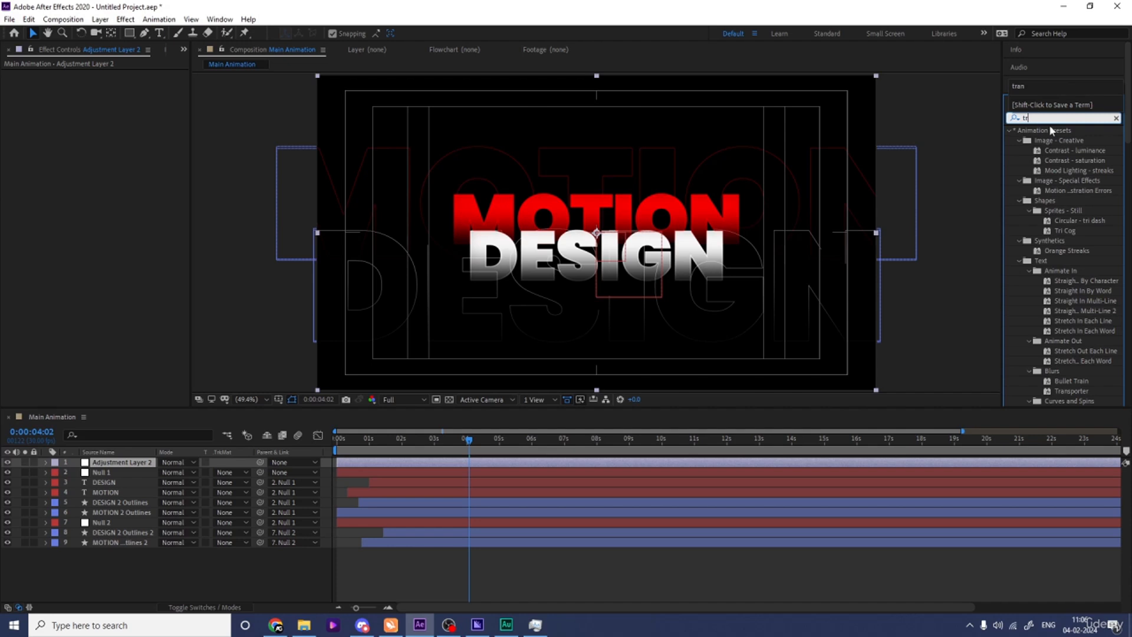
{"action": "type", "text": "a"}
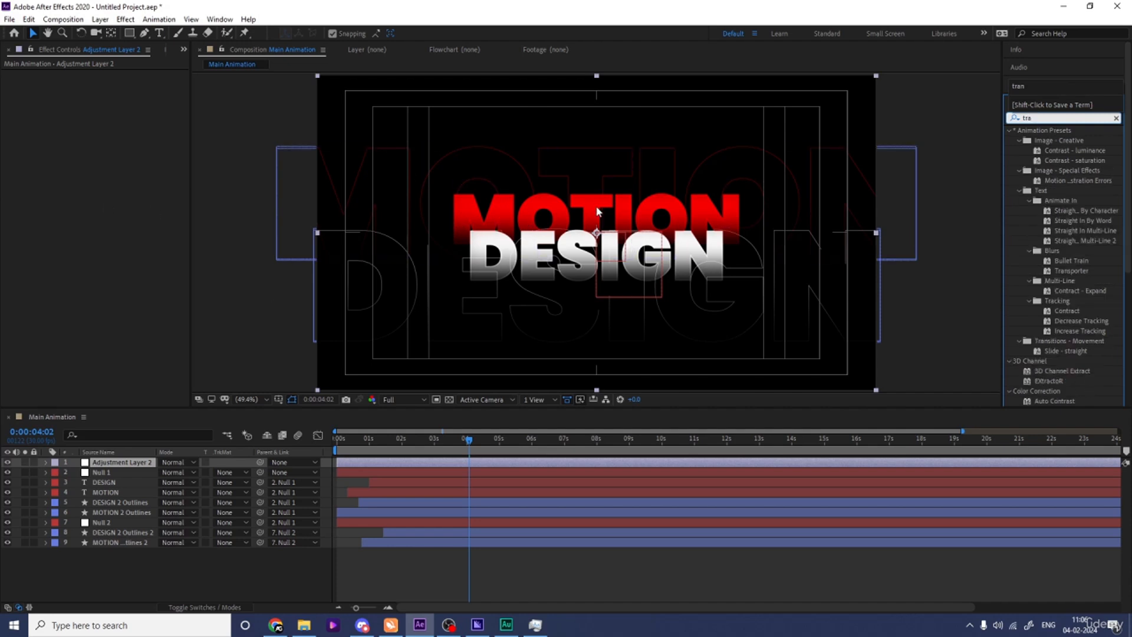
{"action": "type", "text": "n"}
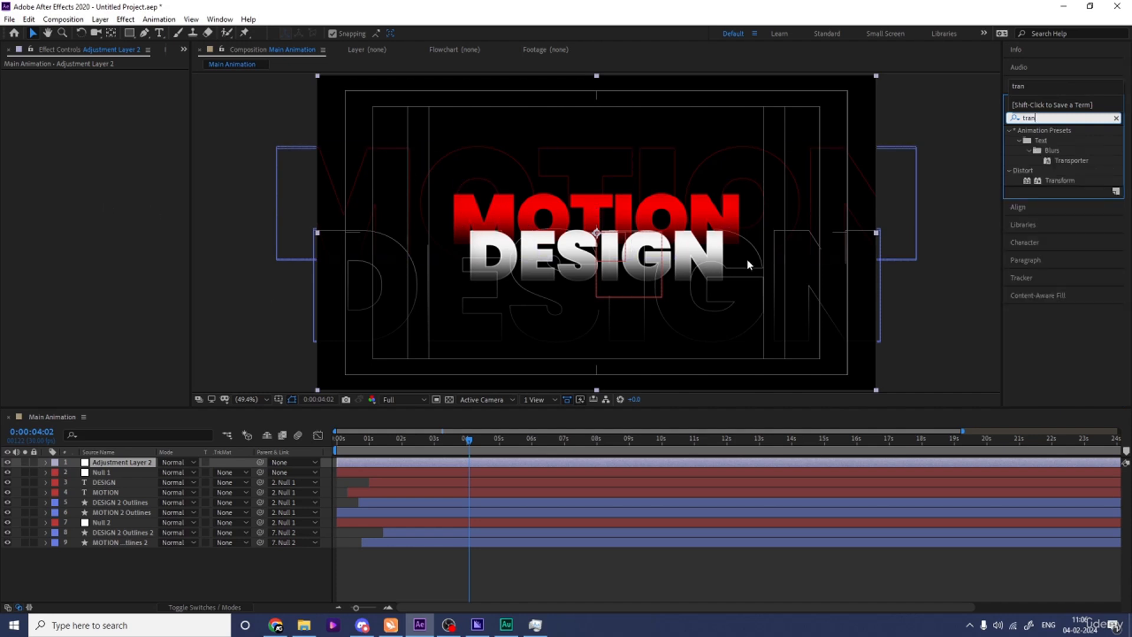
{"action": "left_click_drag", "start_coordinate": [1059, 180], "coordinate": [460, 186]}
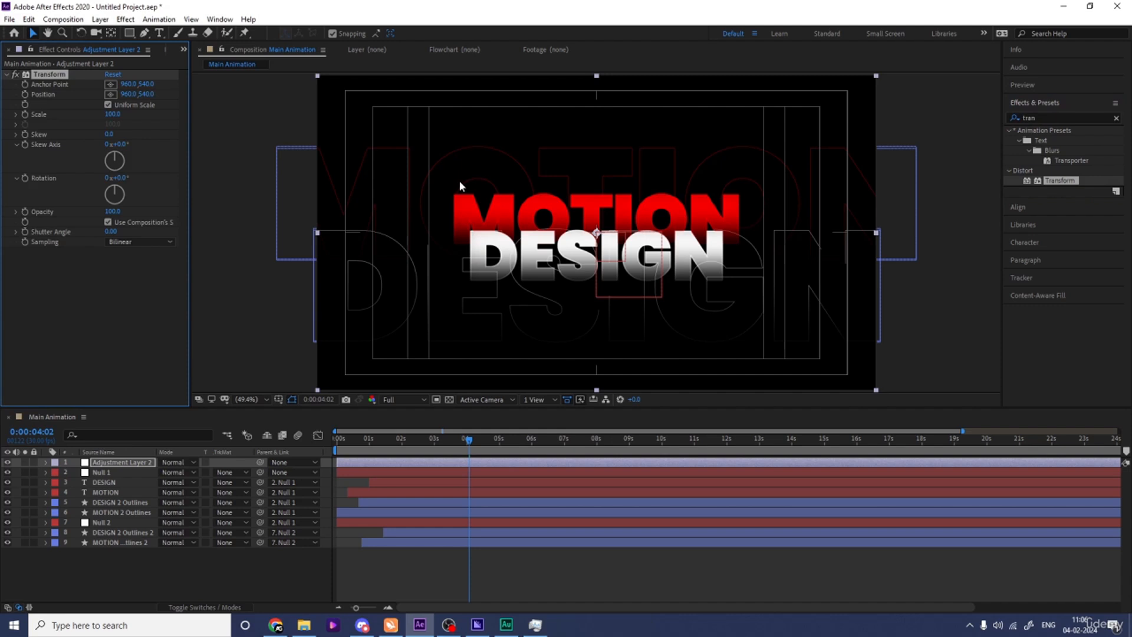
Set the Transform effect's Skew to -5 and preview the slanted title from the start.
{"action": "left_click", "coordinate": [107, 134]}
{"action": "type", "text": "-5"}
{"action": "key", "text": "Return"}
{"action": "left_click_drag", "start_coordinate": [391, 451], "coordinate": [324, 451]}
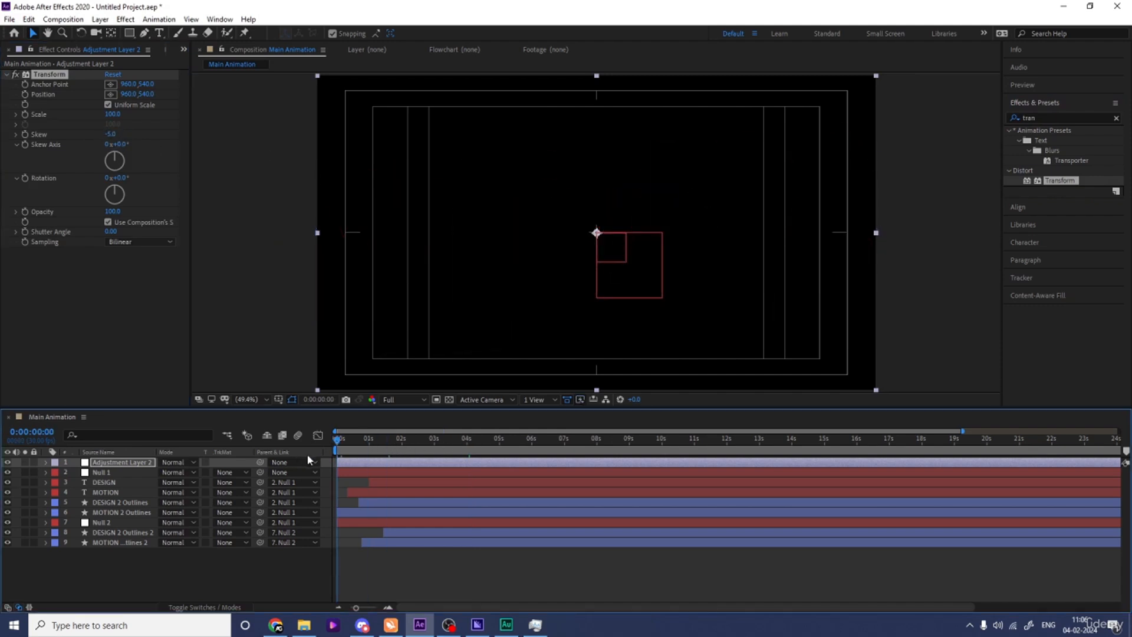
{"action": "key", "text": "space"}
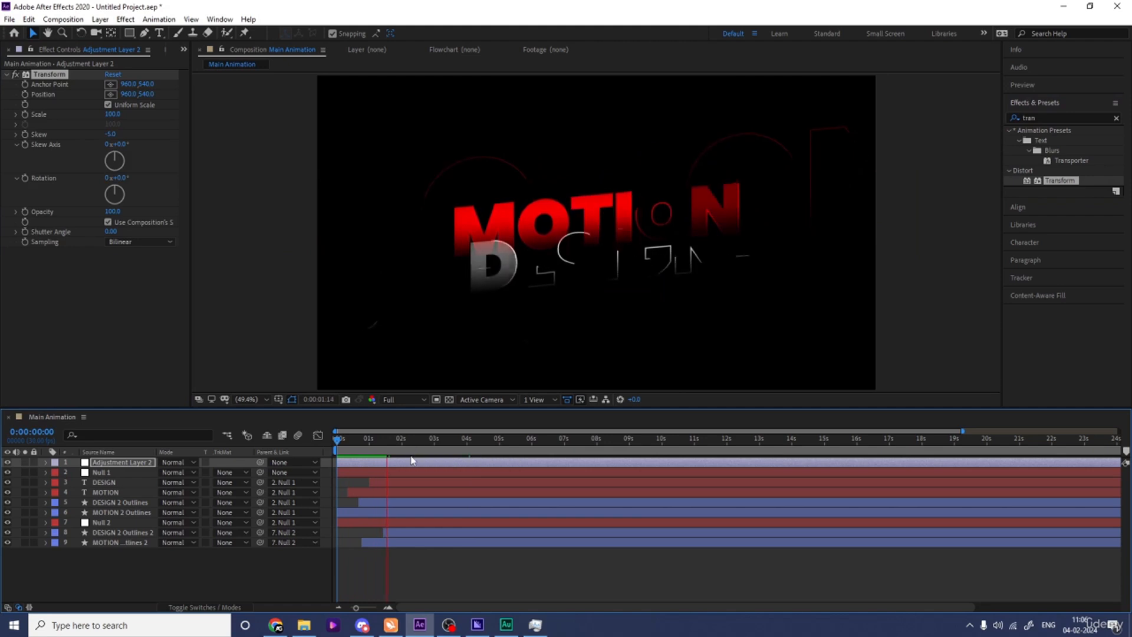
{"action": "key", "text": "space"}
Find the Stylize Glow effect and apply it to Adjustment Layer 2.
{"action": "left_click", "coordinate": [1055, 117]}
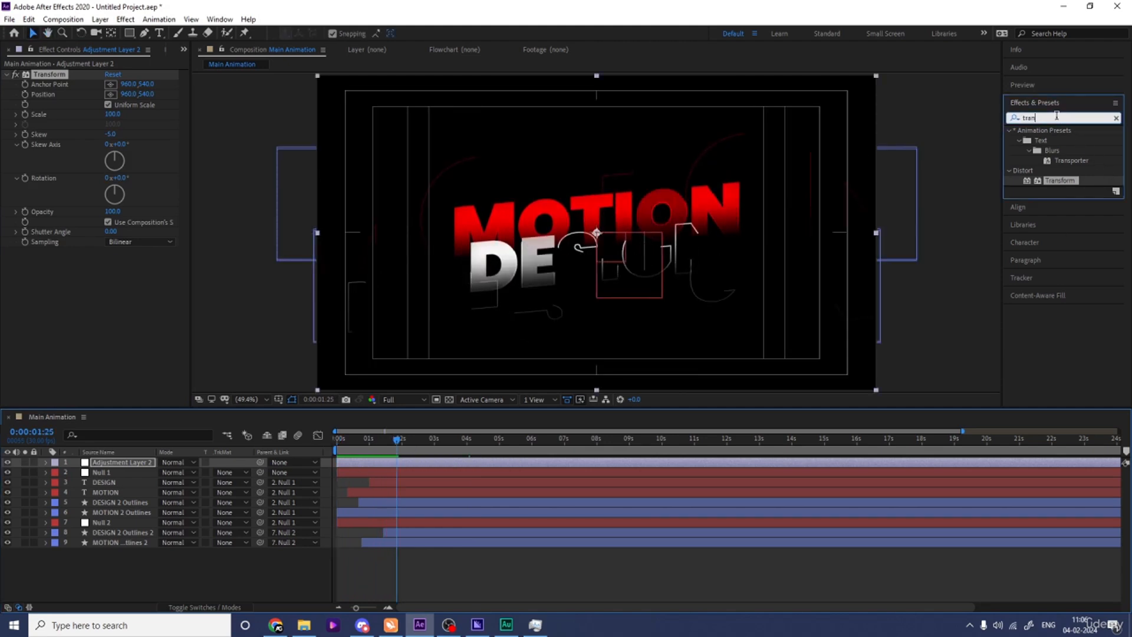
{"action": "type", "text": "glow"}
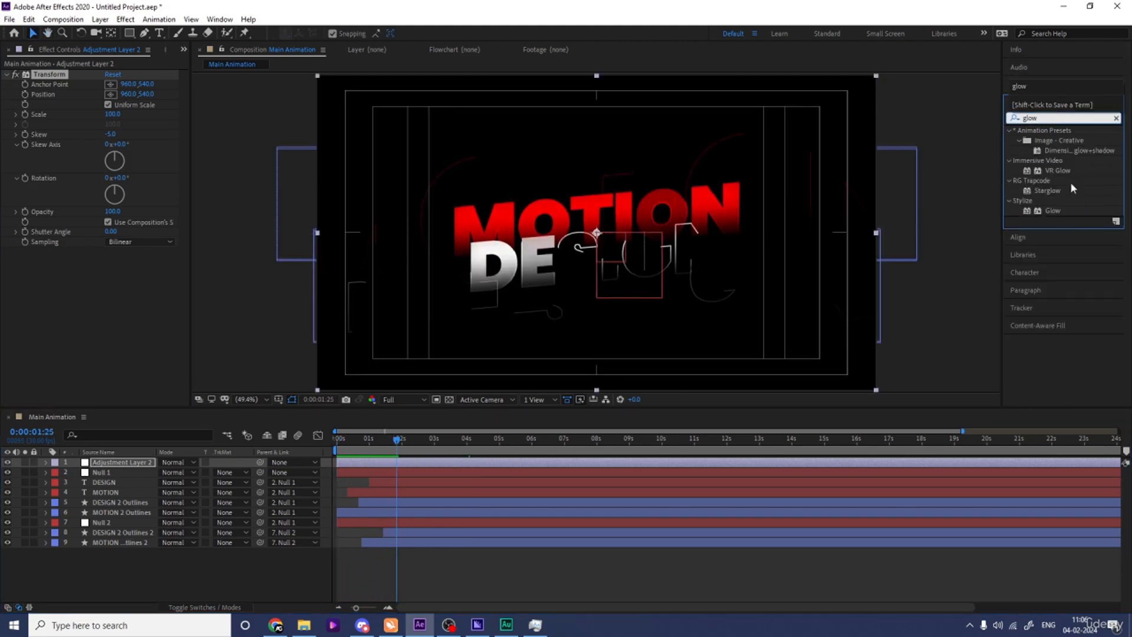
{"action": "double_click", "coordinate": [1048, 211]}
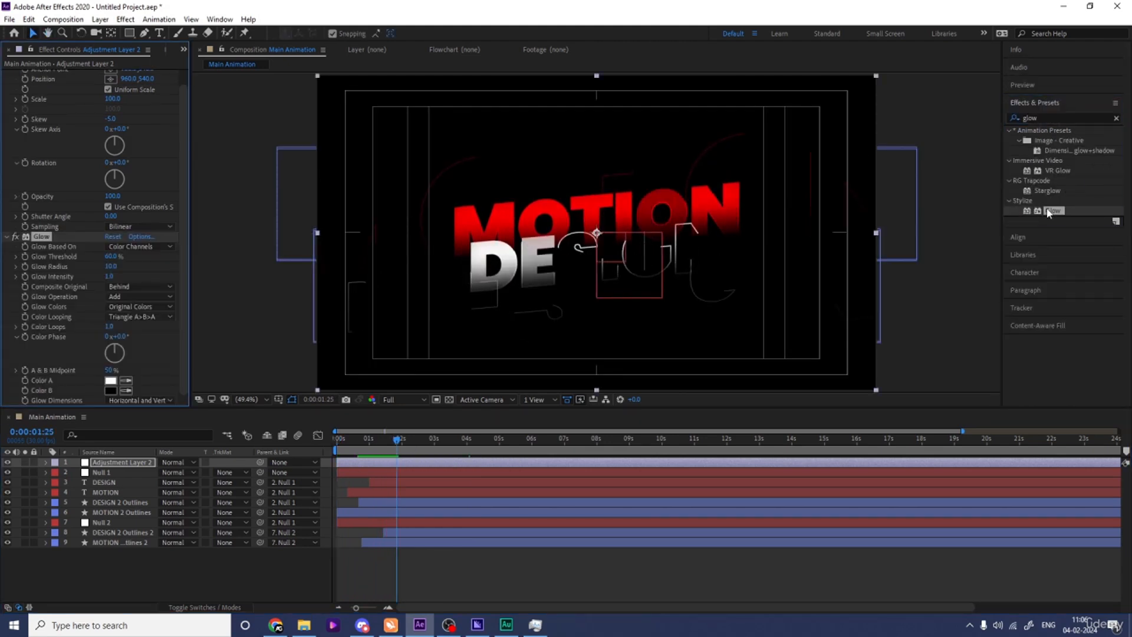
Set the Glow Threshold to 90% and the Glow Radius to 100.
{"action": "left_click", "coordinate": [111, 258]}
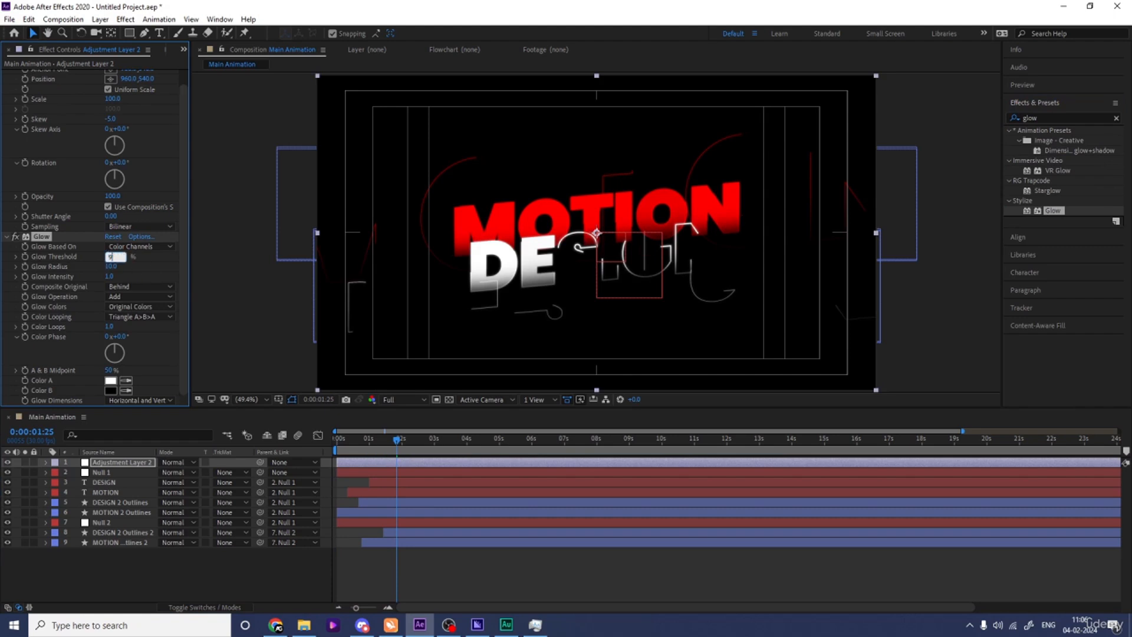
{"action": "key", "text": "Return"}
{"action": "type", "text": "100"}
{"action": "key", "text": "Return"}
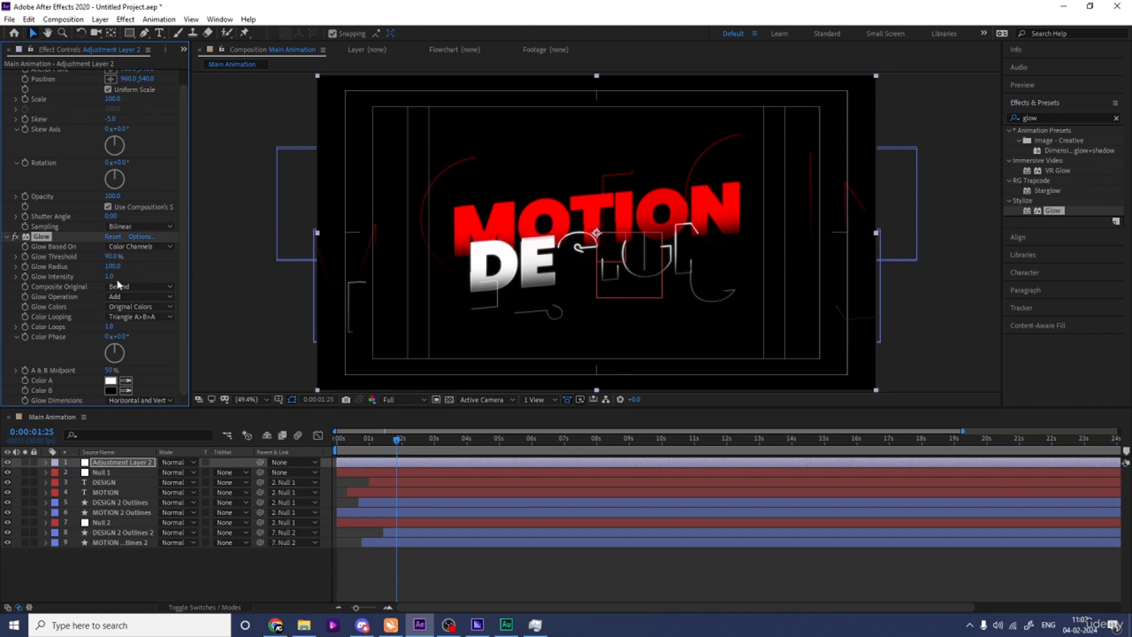
Set the Glow Intensity to 0.5 and the Glow Radius to 300, and preview the glowing title.
{"action": "left_click", "coordinate": [110, 276]}
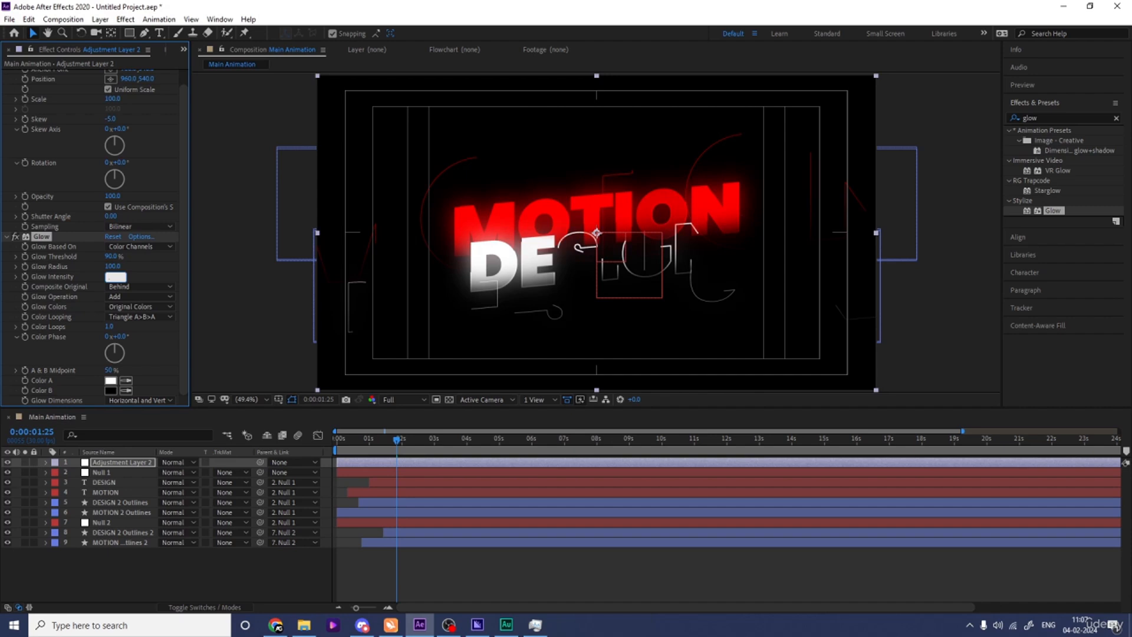
{"action": "type", "text": "0.5"}
{"action": "key", "text": "Return"}
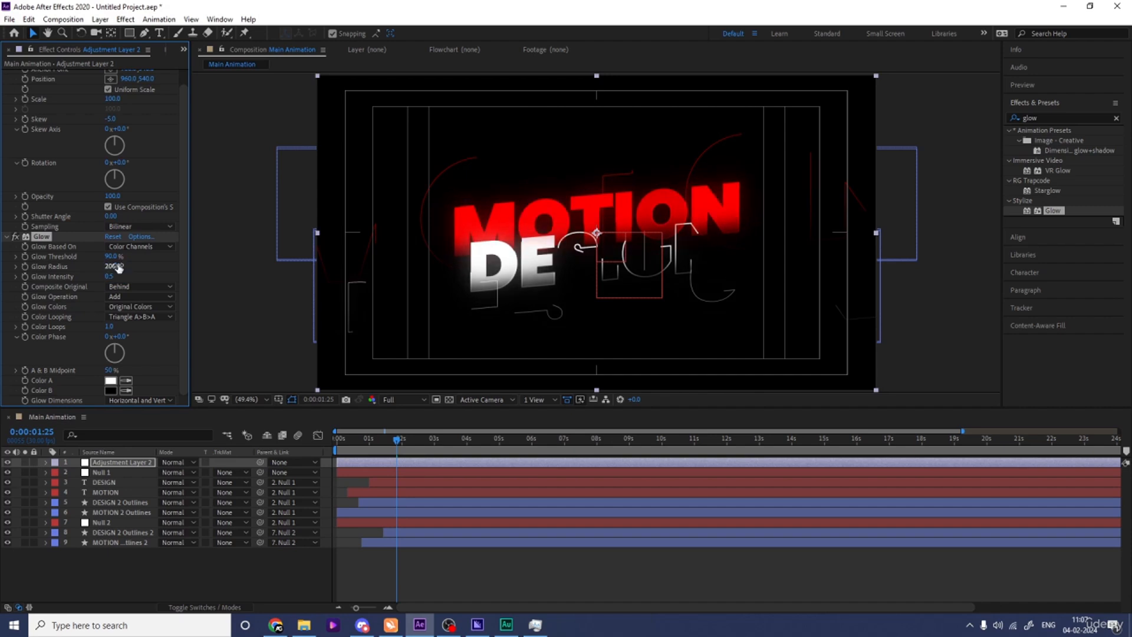
{"action": "key", "text": "Return"}
{"action": "key", "text": "space"}
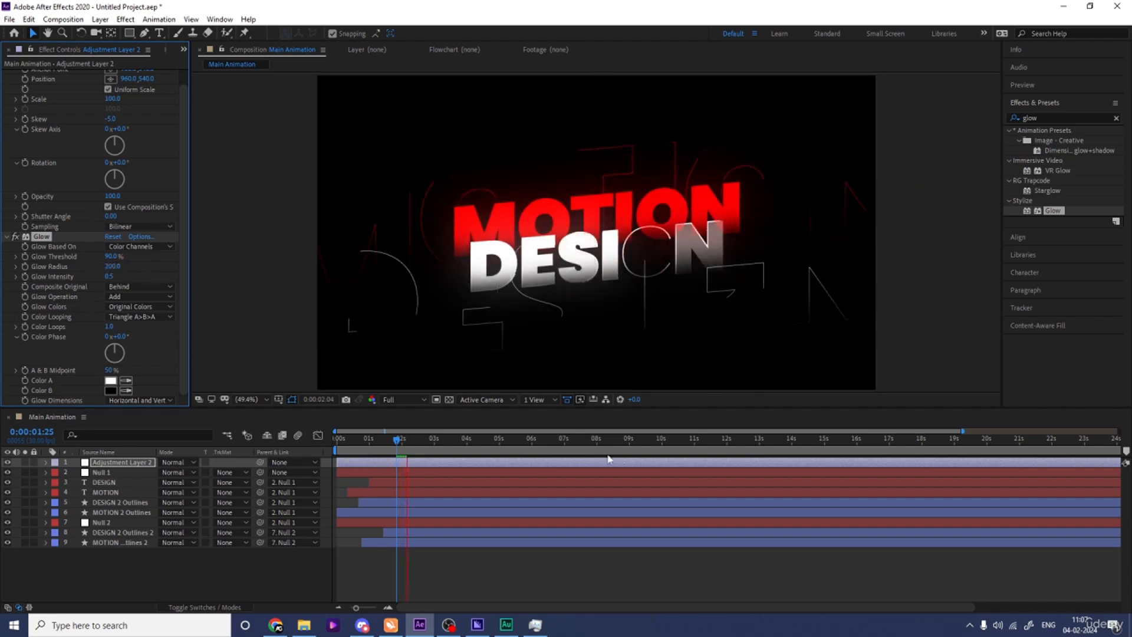